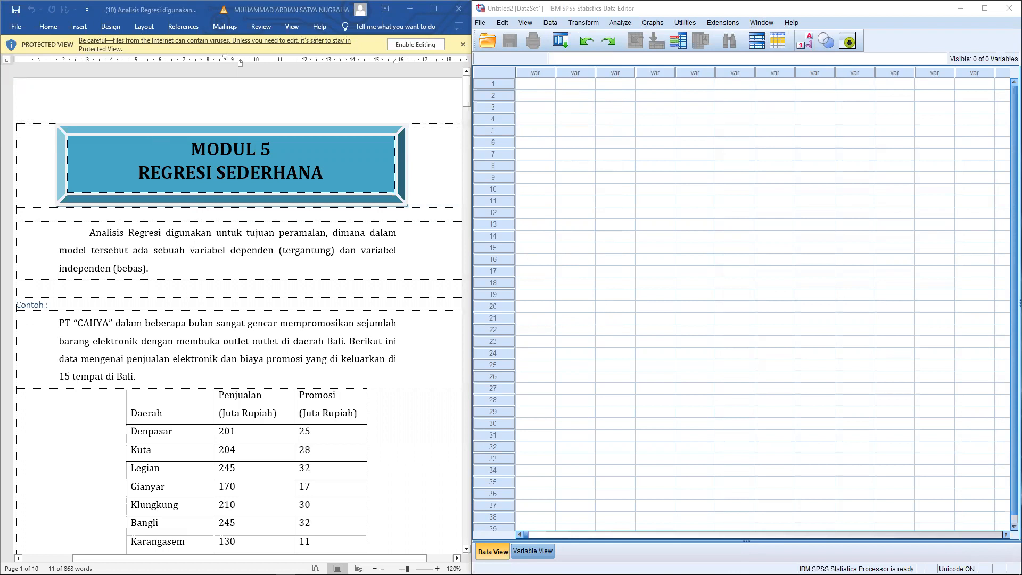
# Read the Modul 5 introduction to simple regression and the PT "CAHYA" example with its Penjualan and Promosi table
pyautogui.moveTo(153, 185); pyautogui.dragTo(339, 177)
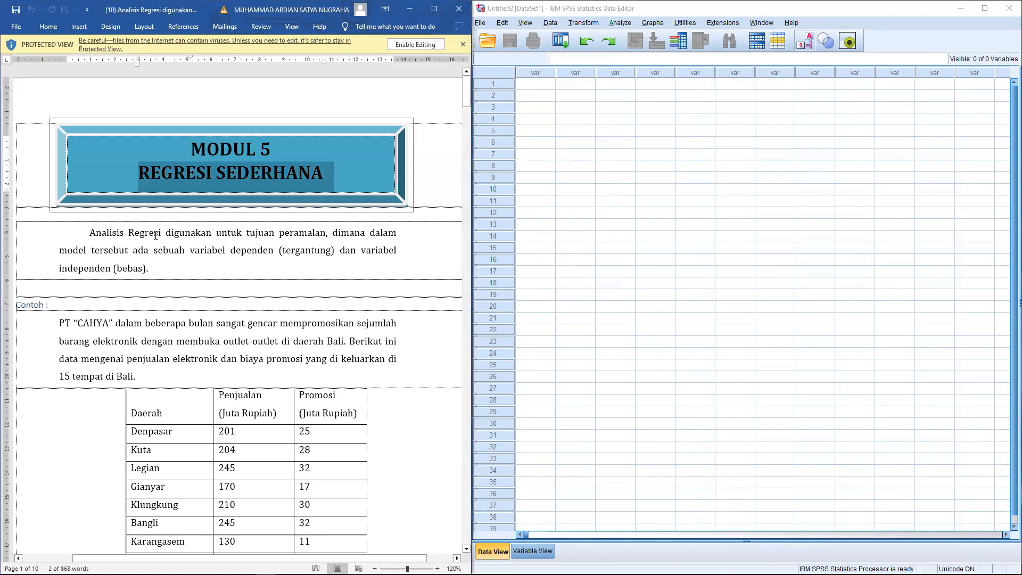
pyautogui.moveTo(90, 231); pyautogui.dragTo(302, 228)
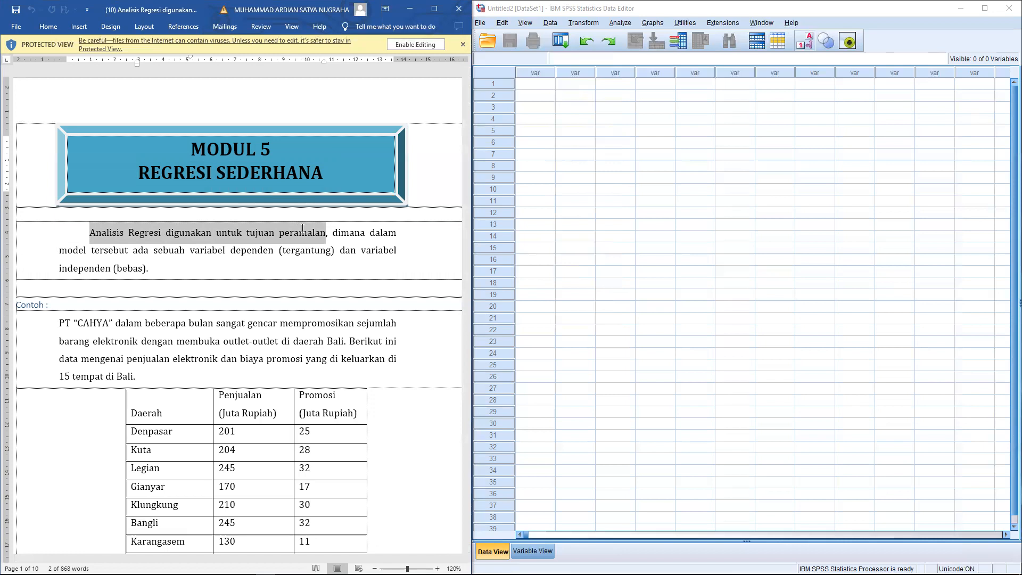
pyautogui.click(154, 245)
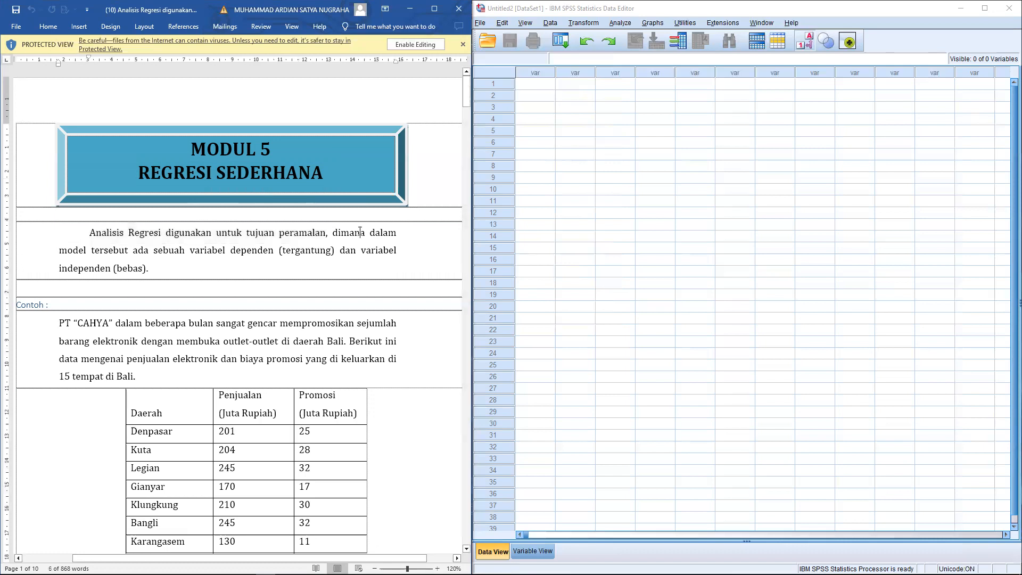
pyautogui.moveTo(190, 250); pyautogui.dragTo(283, 252)
pyautogui.moveTo(356, 251); pyautogui.dragTo(436, 272)
pyautogui.click(275, 265)
pyautogui.scroll(-2, 257, 269)
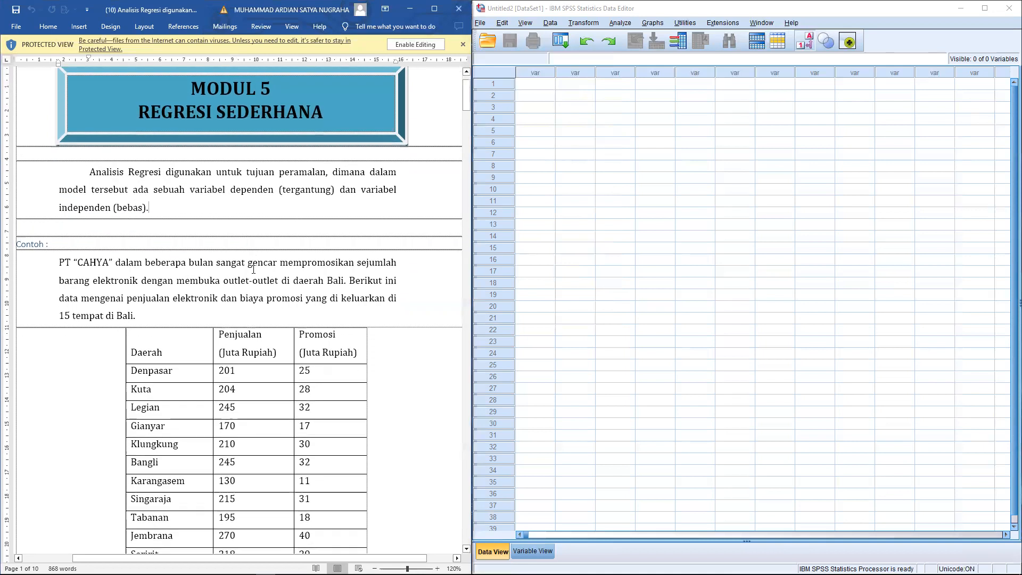
pyautogui.scroll(-3, 186, 266)
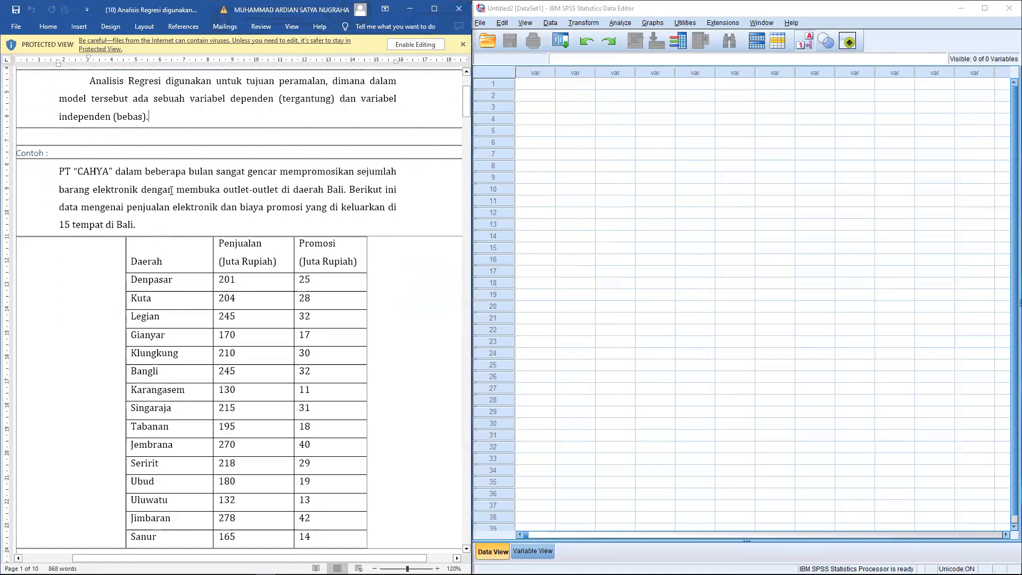
pyautogui.scroll(-1, 212, 239)
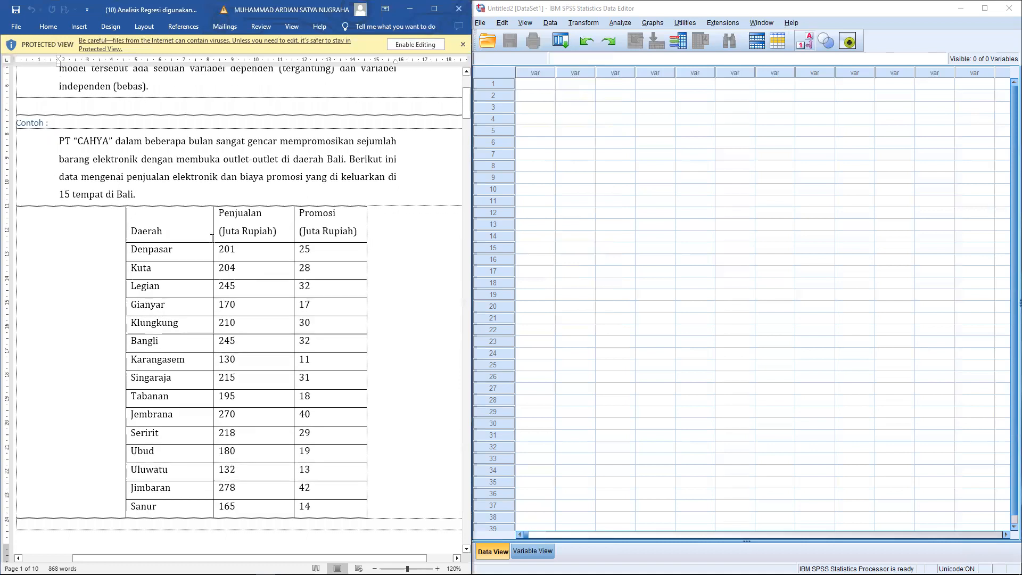
pyautogui.moveTo(224, 214); pyautogui.dragTo(346, 218)
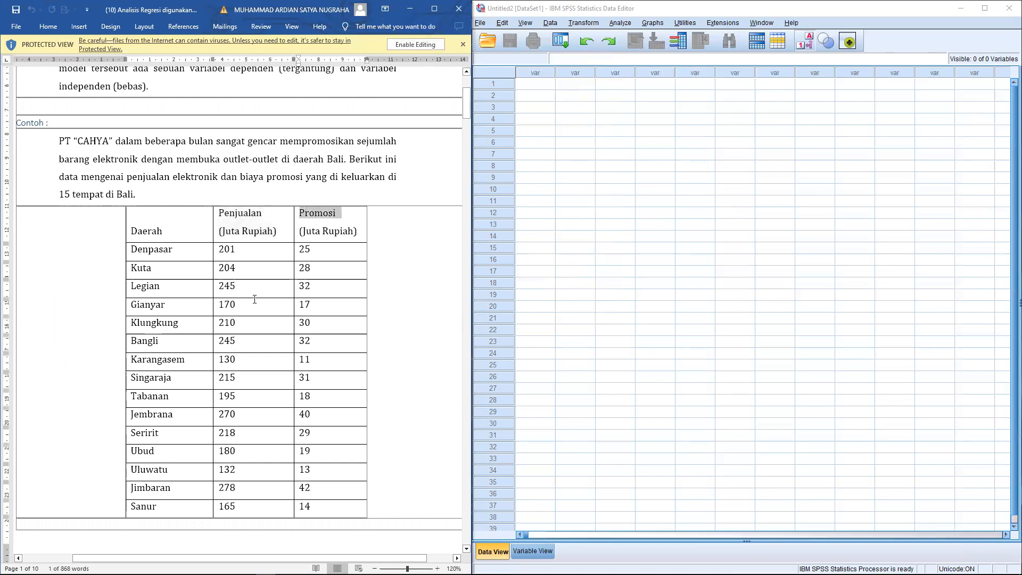
# Skim the example's research questions and the module's instructions for variable design and linear regression in SPSS
pyautogui.scroll(-10, 255, 297)
pyautogui.scroll(-1, 239, 319)
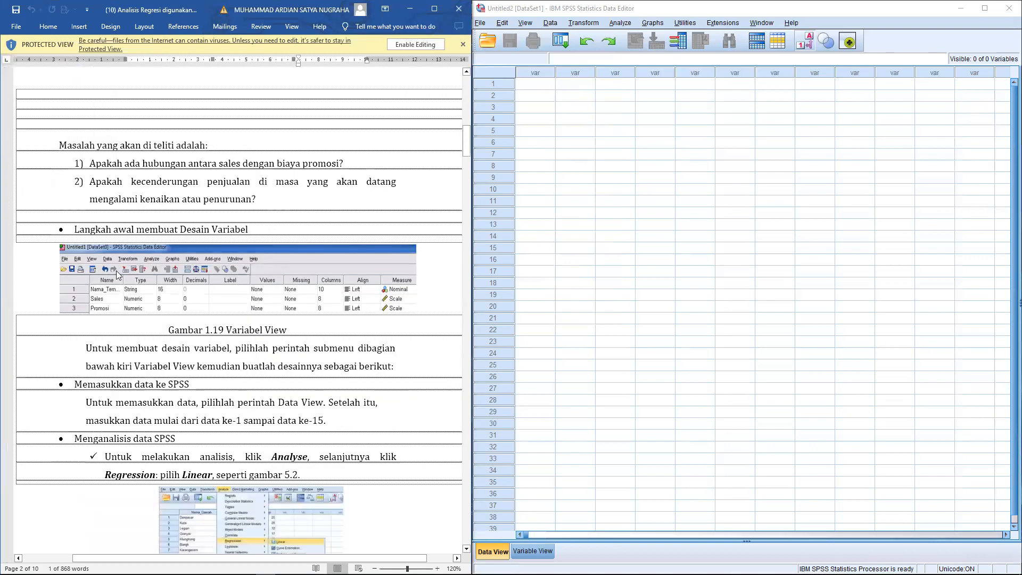
pyautogui.click(97, 164)
pyautogui.scroll(-4, 137, 323)
pyautogui.scroll(-20, 137, 327)
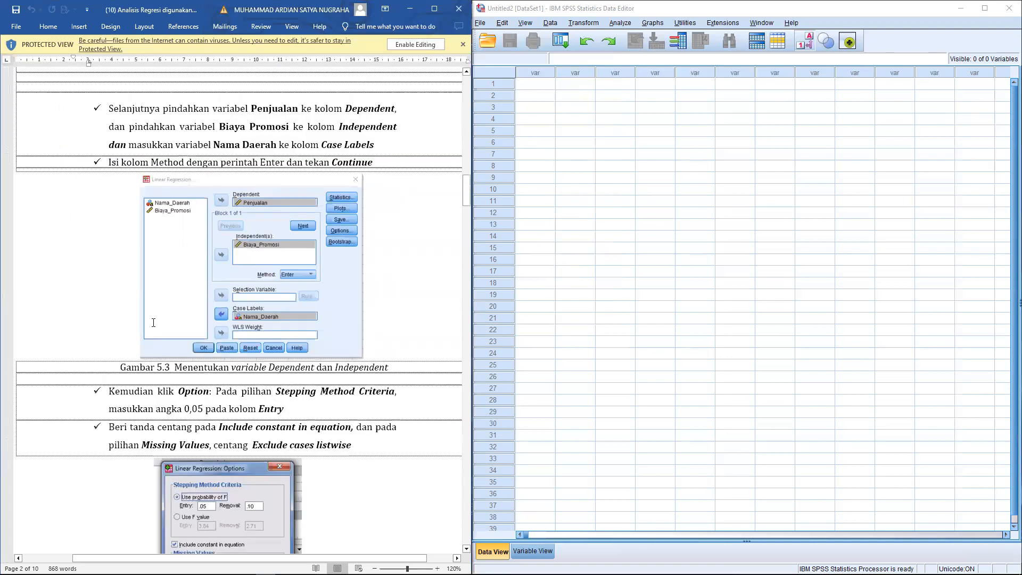
pyautogui.scroll(-20, 152, 322)
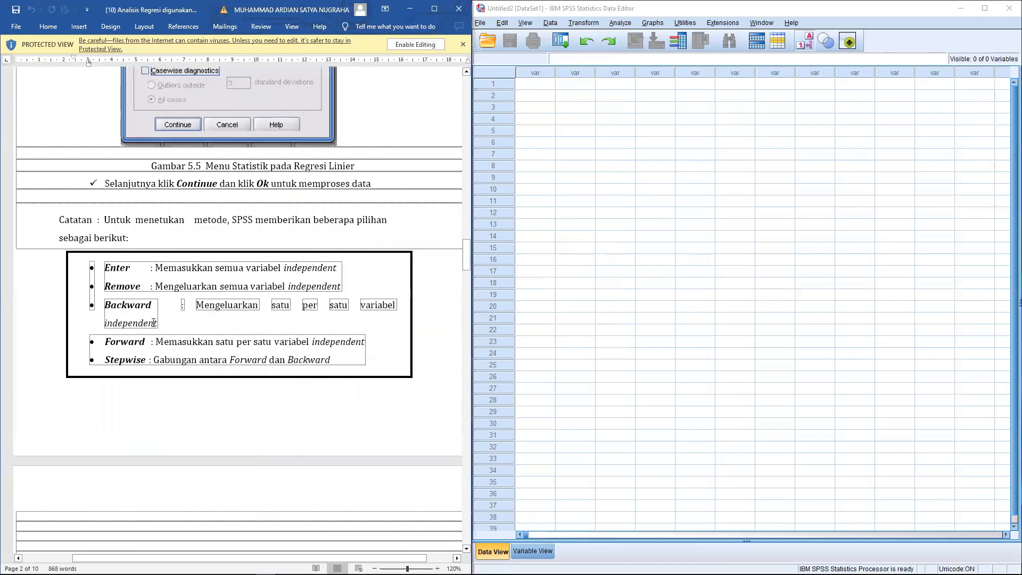
pyautogui.scroll(-15, 153, 322)
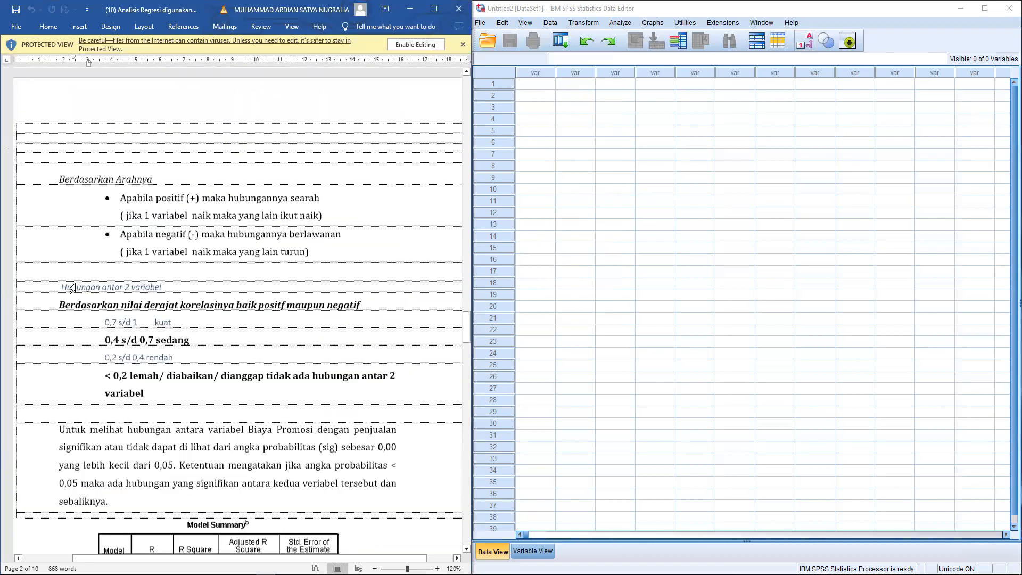
# Examine the module's criteria for the direction of a relationship and for the strength of the correlation between two variables
pyautogui.moveTo(107, 181); pyautogui.dragTo(298, 393)
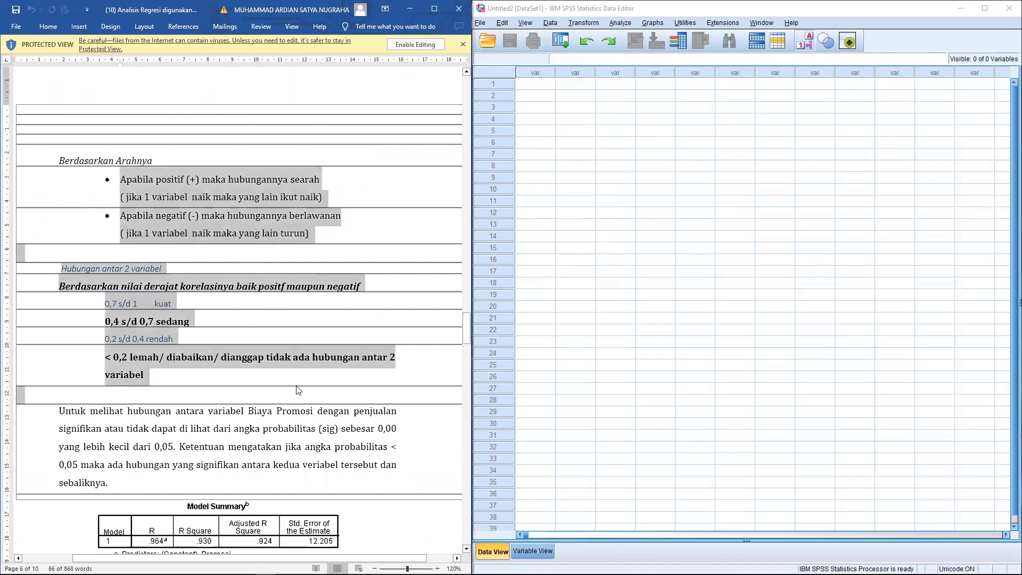
pyautogui.click(171, 180)
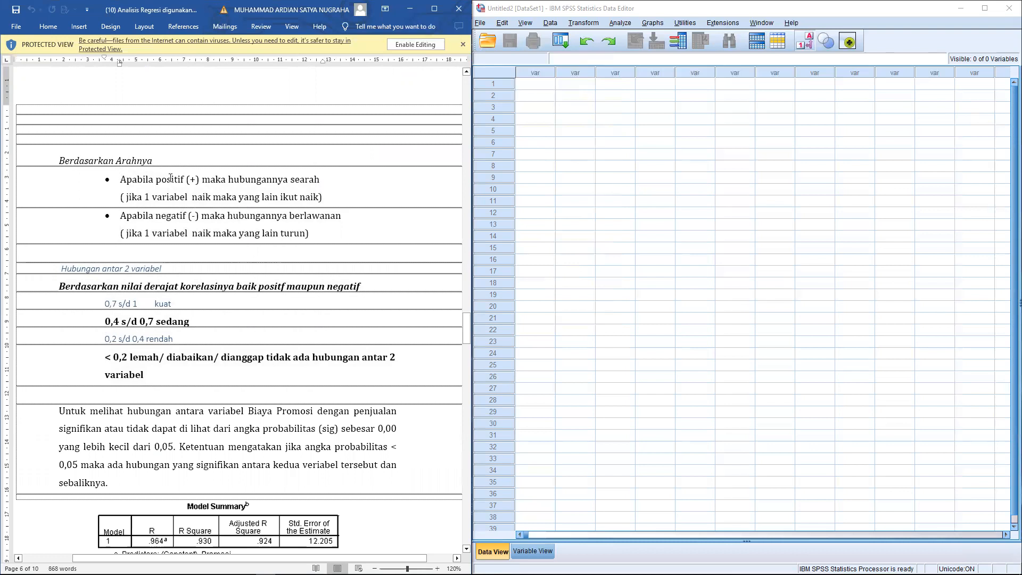
pyautogui.moveTo(172, 180); pyautogui.dragTo(215, 179)
pyautogui.moveTo(279, 180); pyautogui.dragTo(321, 180)
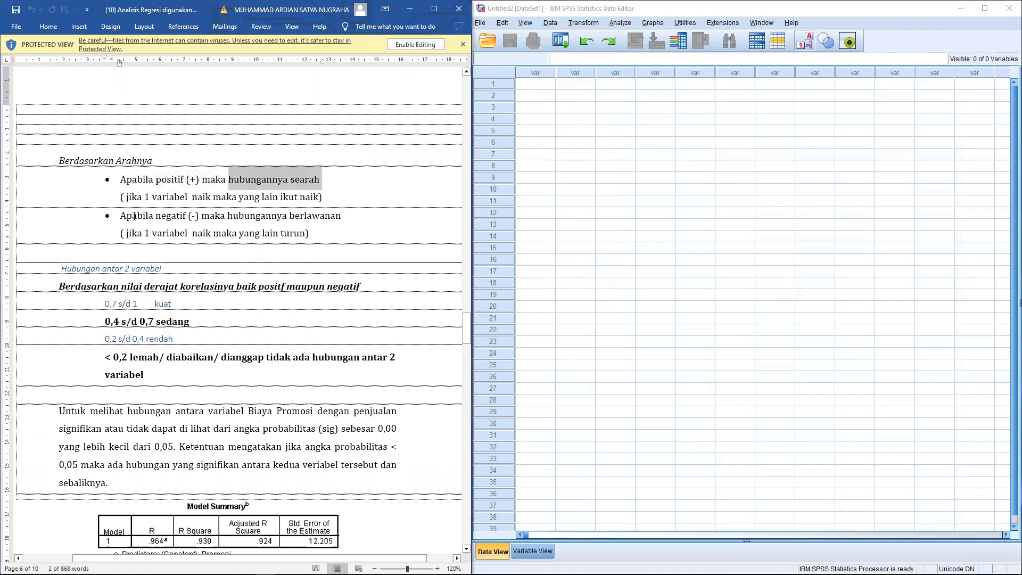
pyautogui.moveTo(135, 216); pyautogui.dragTo(315, 216)
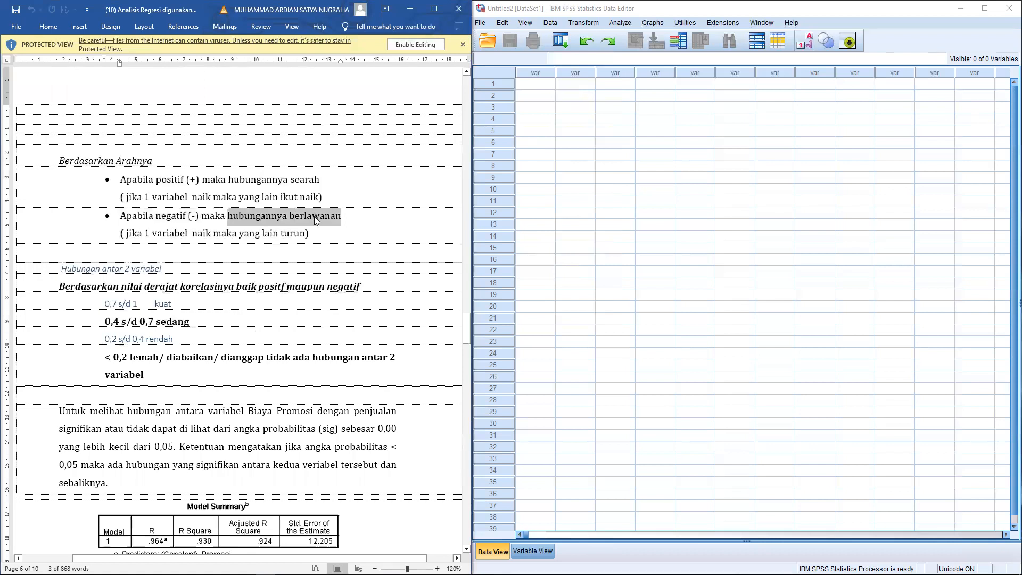
pyautogui.moveTo(69, 287); pyautogui.dragTo(211, 283)
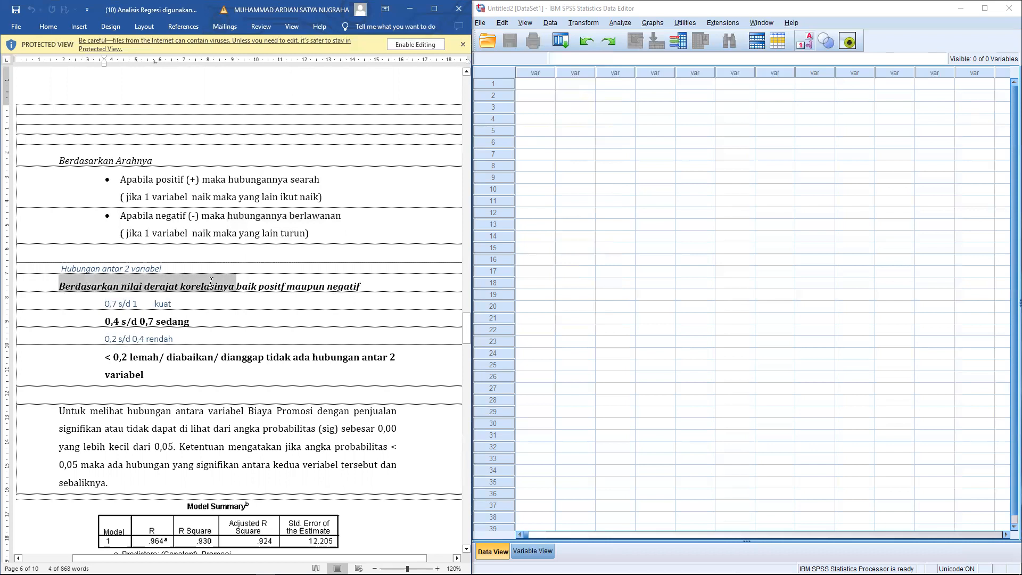
pyautogui.scroll(-2, 211, 282)
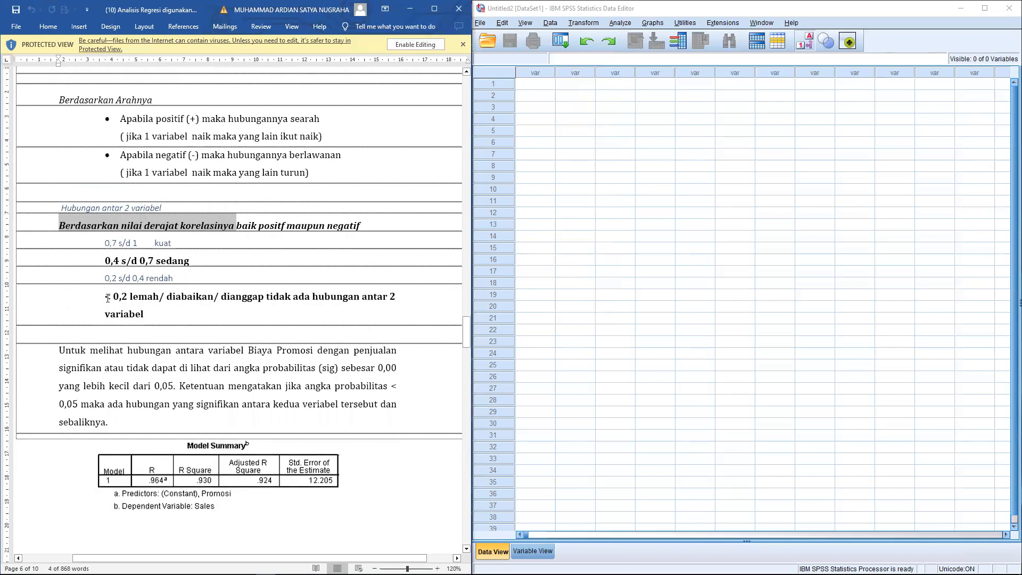
pyautogui.moveTo(105, 279); pyautogui.dragTo(170, 282)
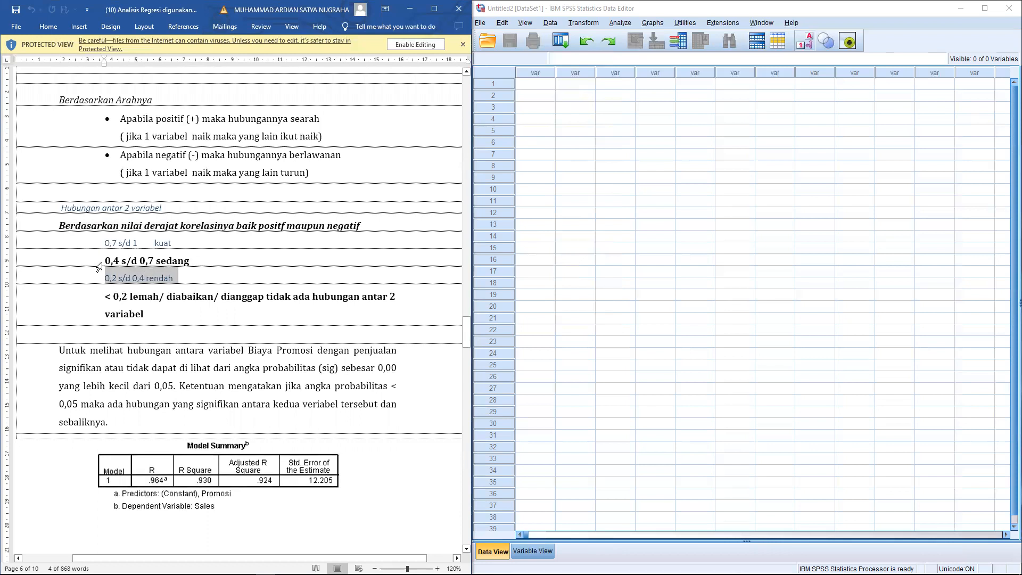
pyautogui.moveTo(107, 261); pyautogui.dragTo(176, 264)
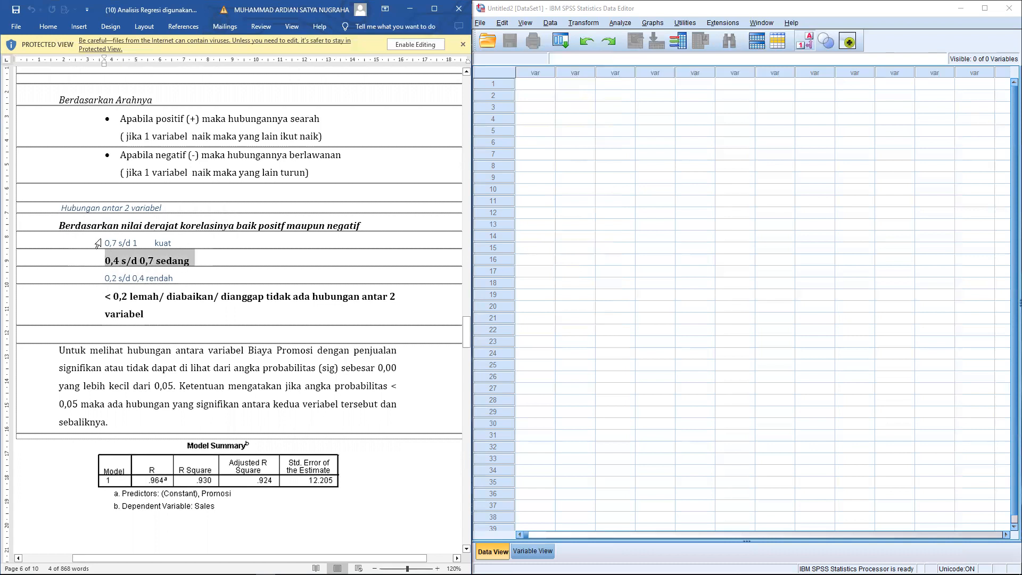
pyautogui.moveTo(99, 244); pyautogui.dragTo(180, 246)
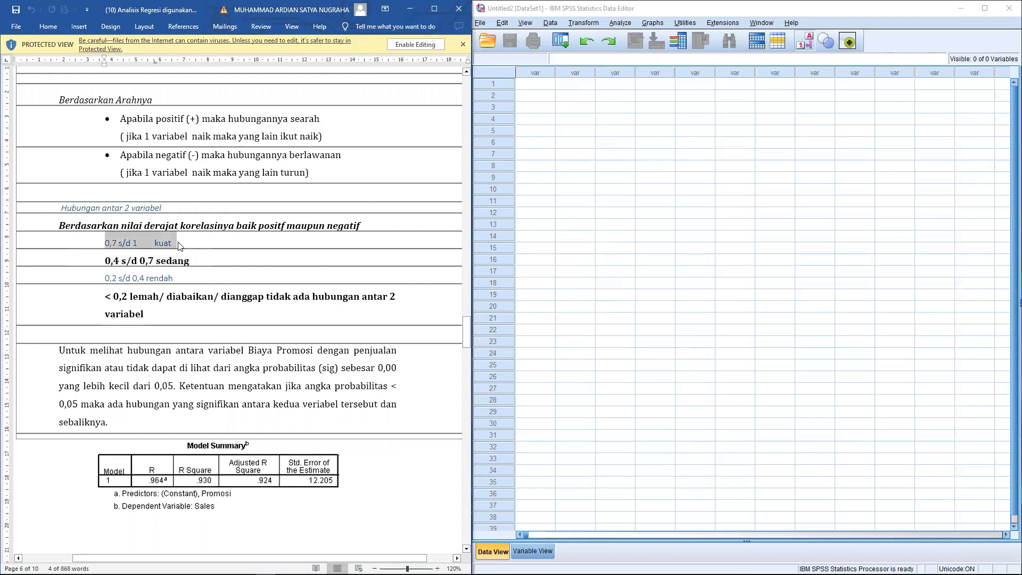
pyautogui.click(179, 246)
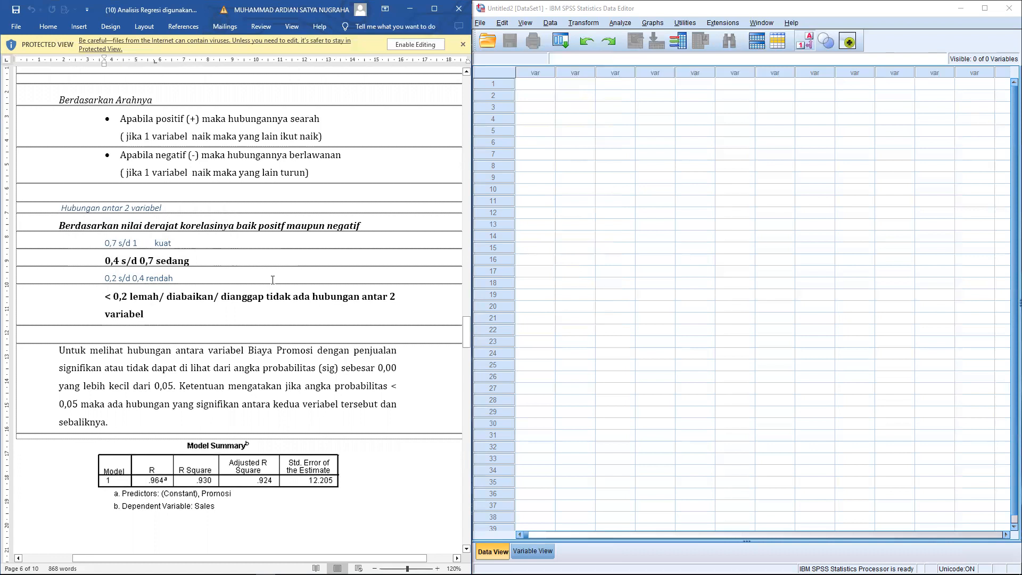
# Skim the Model Summary, the Y = a + bx prediction formula and the conclusions of the example case
pyautogui.scroll(-10, 272, 280)
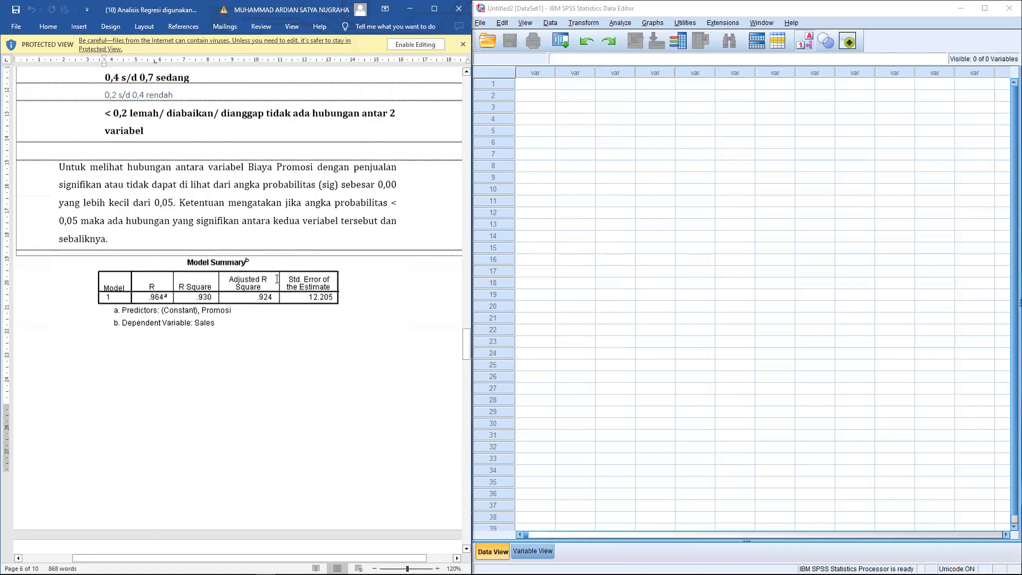
pyautogui.scroll(-8, 277, 277)
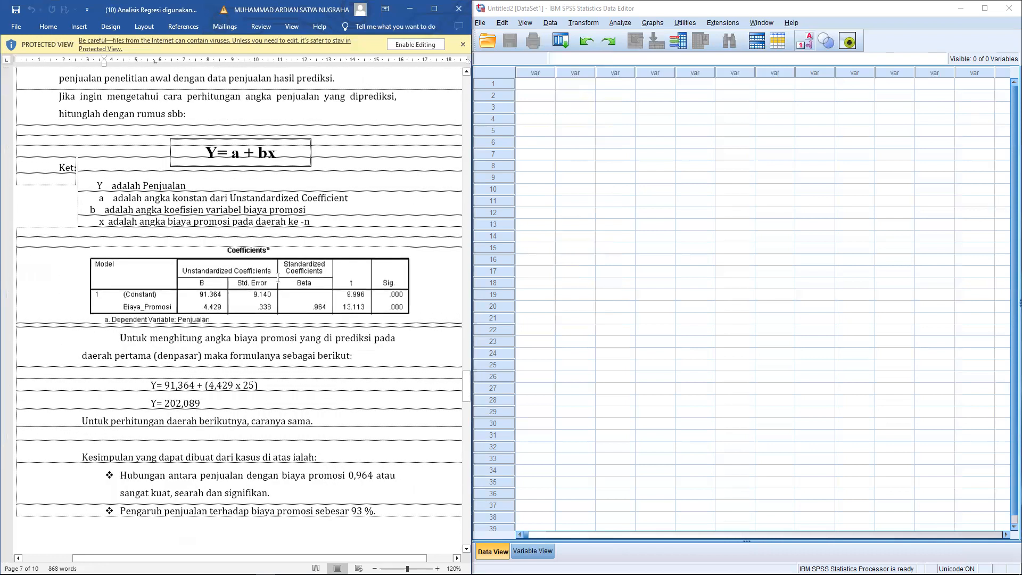
pyautogui.scroll(-8, 278, 277)
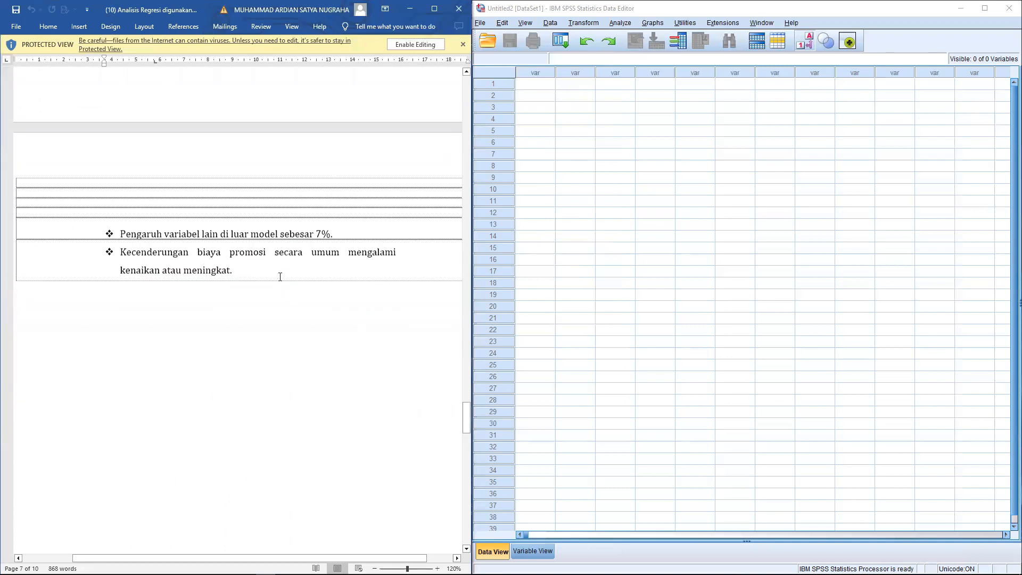
pyautogui.scroll(5, 280, 276)
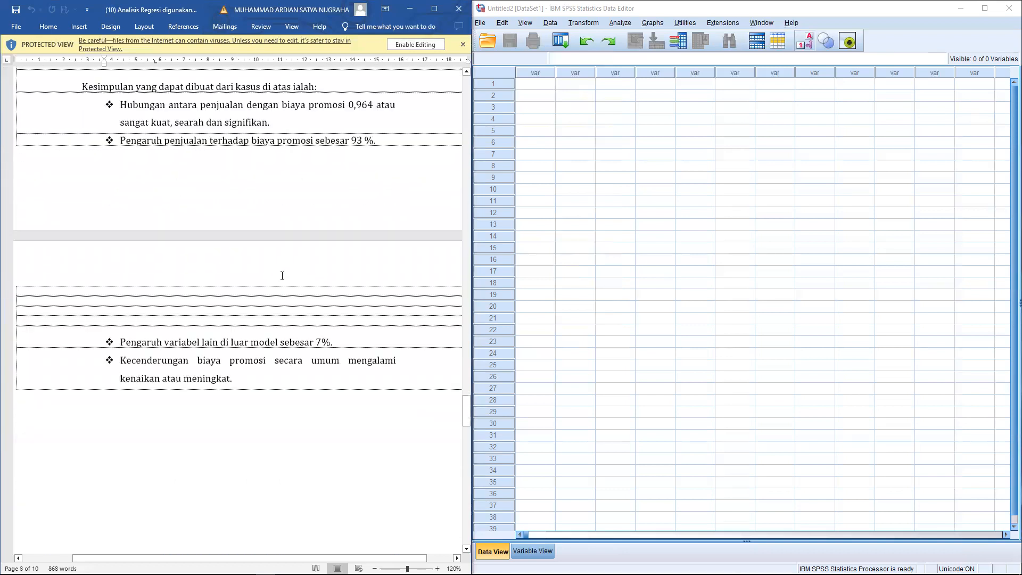
pyautogui.scroll(3, 282, 276)
# Read exercise 1 of Latihan 6 about PT "Anak Negeri", including the masa_krj and gaji data and both research questions
pyautogui.scroll(-15, 282, 276)
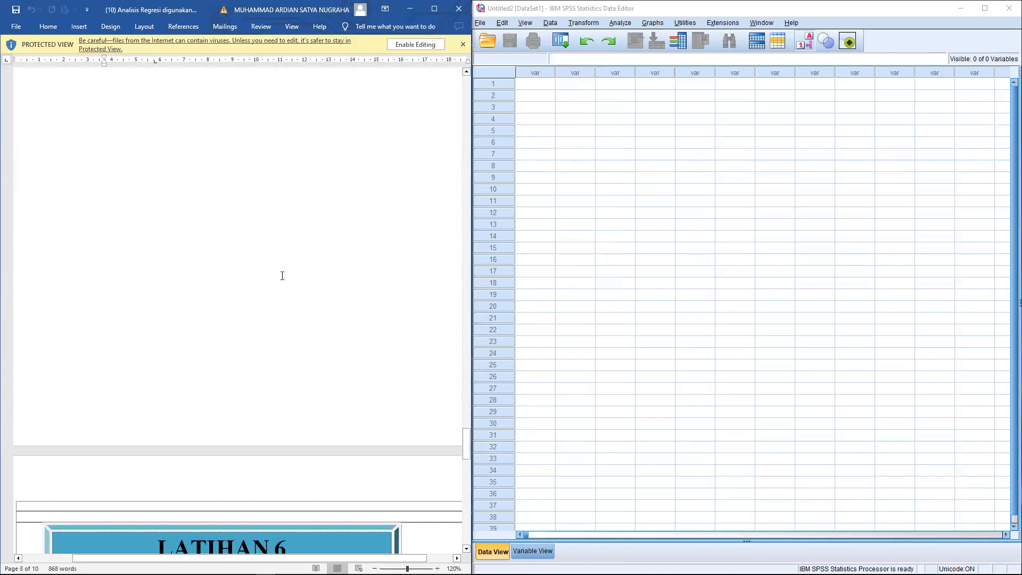
pyautogui.scroll(-4, 283, 276)
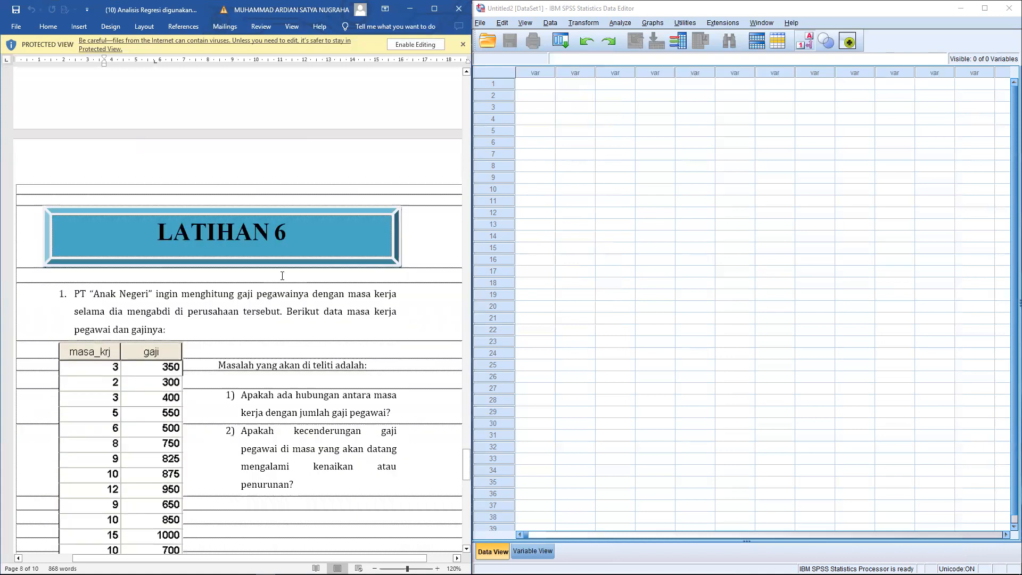
pyautogui.scroll(-3, 282, 275)
pyautogui.scroll(1, 284, 275)
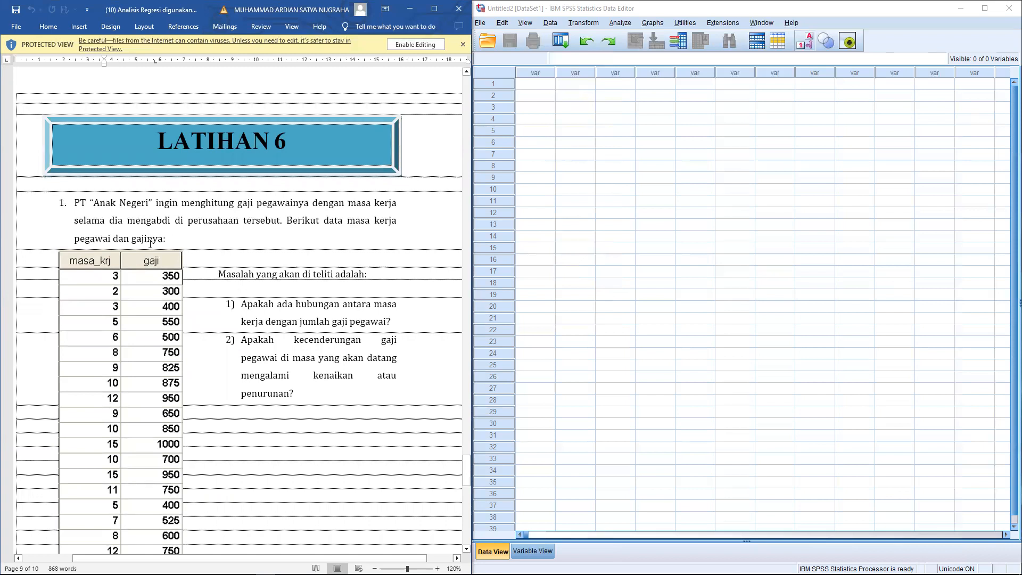
pyautogui.scroll(-1, 155, 289)
pyautogui.scroll(1, 163, 286)
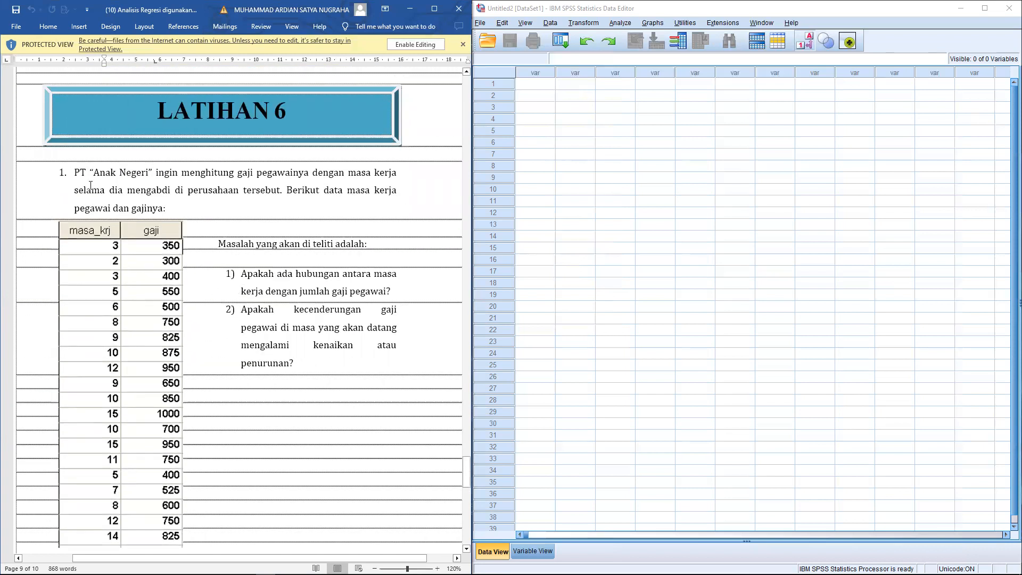
pyautogui.moveTo(92, 174); pyautogui.dragTo(237, 173)
pyautogui.click(147, 230)
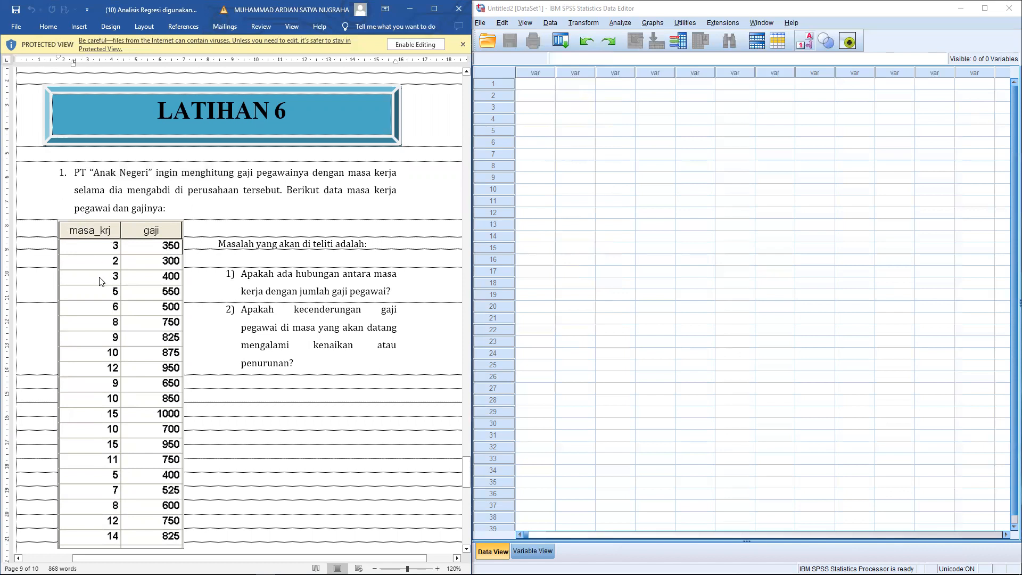
pyautogui.scroll(-4, 110, 245)
pyautogui.scroll(3, 220, 214)
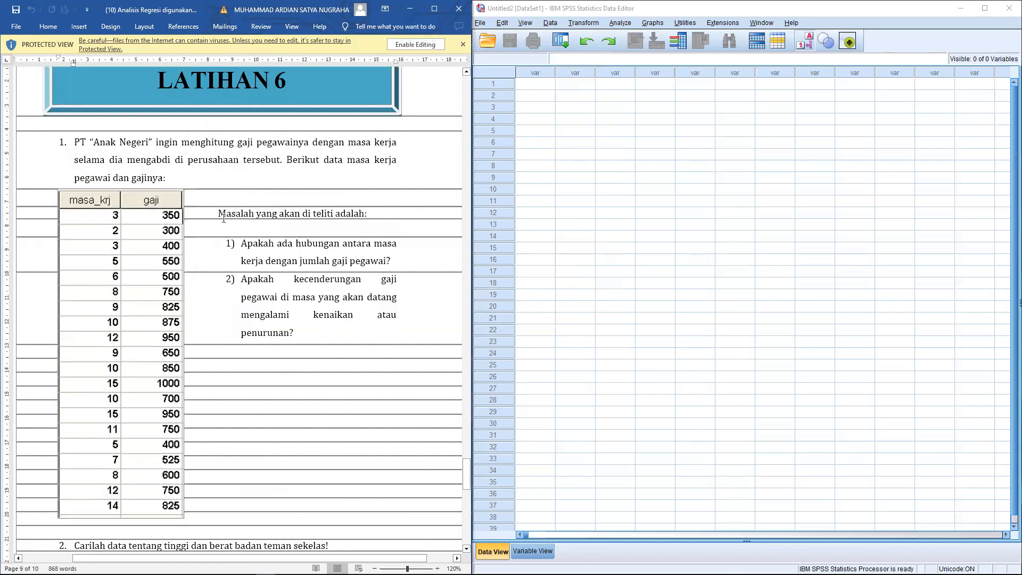
pyautogui.moveTo(243, 241); pyautogui.dragTo(399, 246)
pyautogui.moveTo(241, 297); pyautogui.dragTo(396, 315)
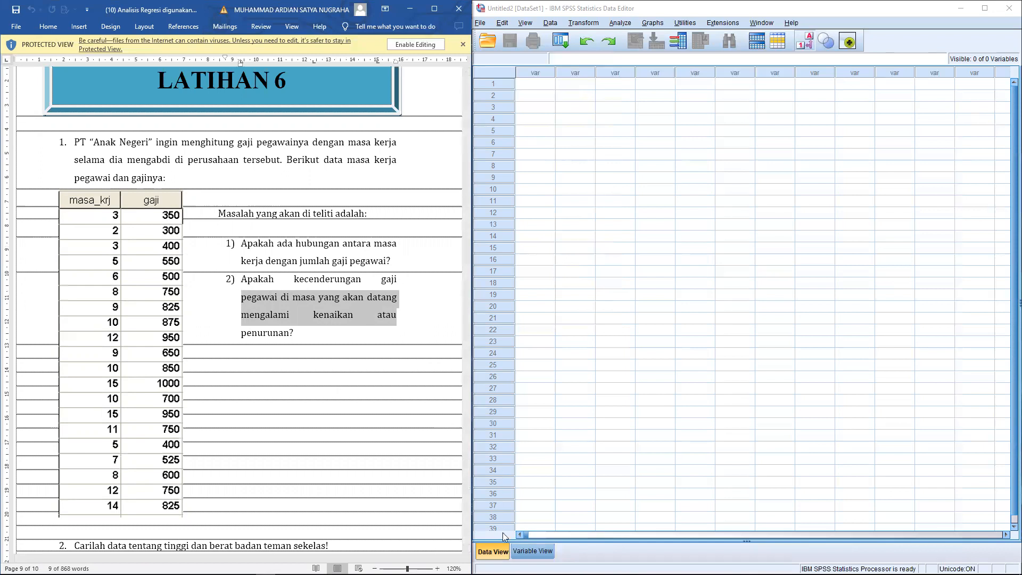
# Define the first variable in the empty SPSS dataset with the name Waktu
pyautogui.click(528, 551)
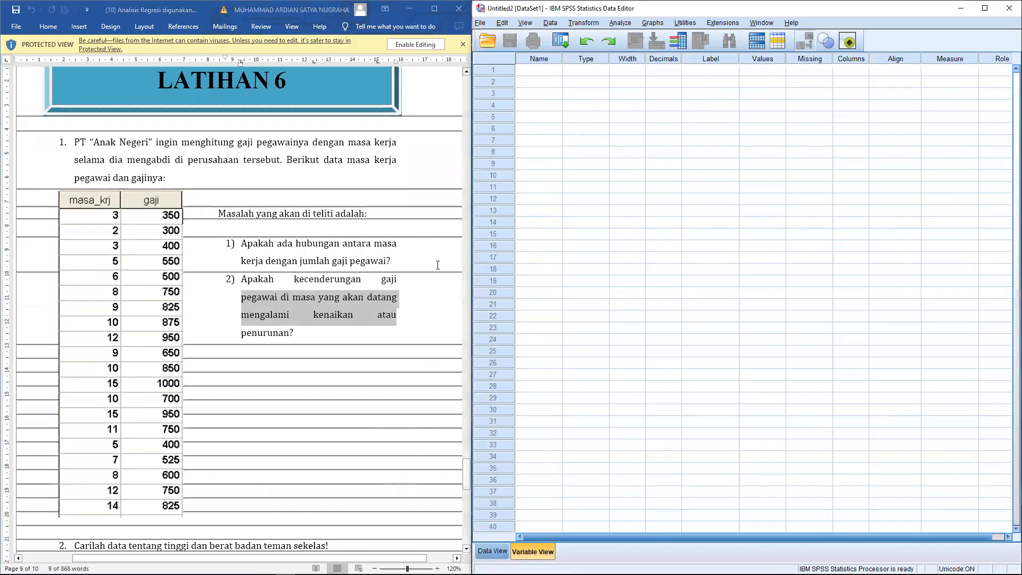
pyautogui.click(537, 72)
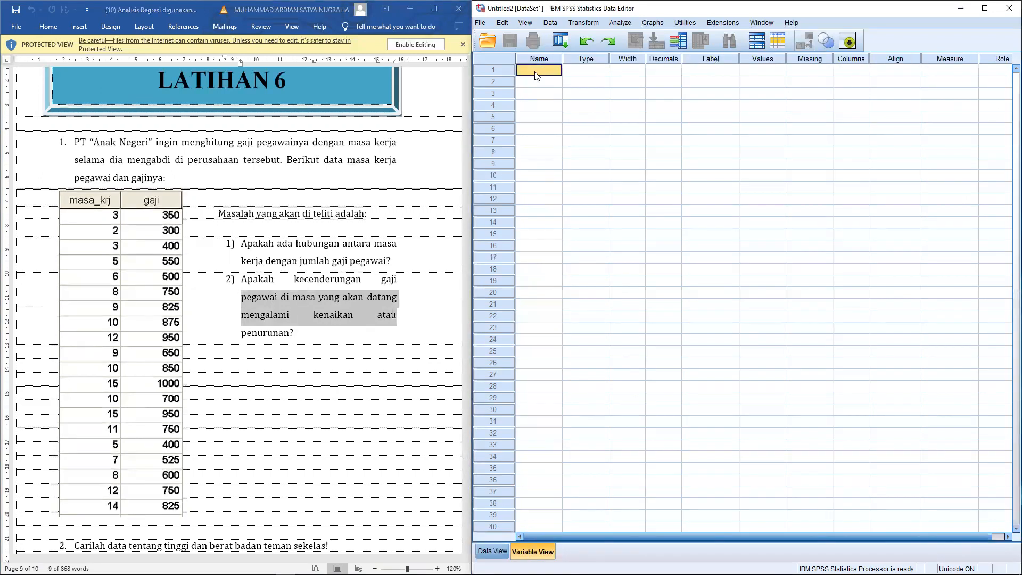
pyautogui.write('M')
pyautogui.press('Tab')
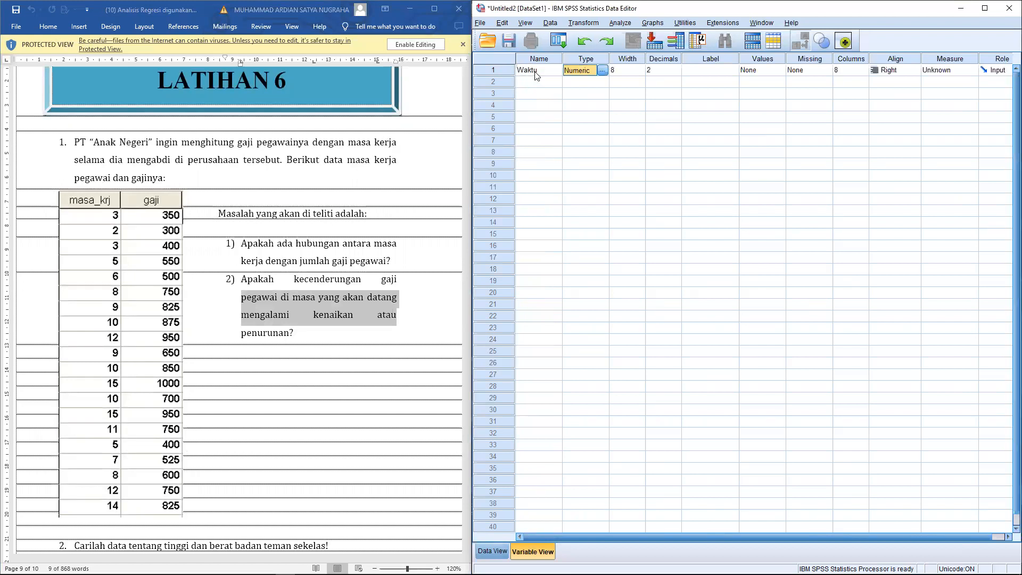
# Set the Waktu variable's width to 3 and decimals to 0, and label it Masa Kerja
pyautogui.click(637, 72)
pyautogui.click(641, 74)
pyautogui.click(672, 72)
pyautogui.click(677, 73)
pyautogui.click(677, 73)
pyautogui.click(709, 69)
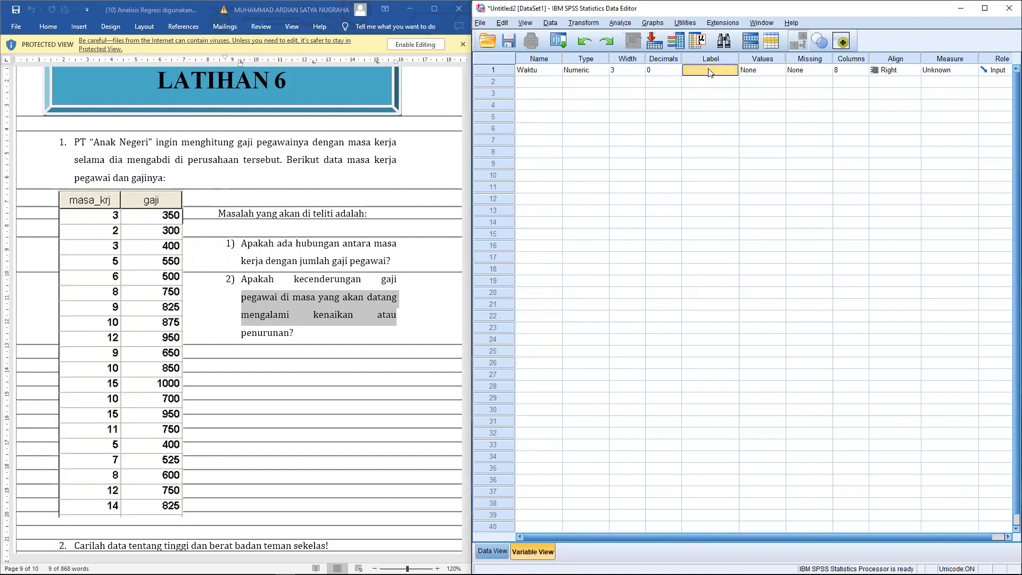
pyautogui.write('M')
# Set the Waktu variable's alignment to Center and its measurement level to Scale
pyautogui.click(848, 70)
pyautogui.click(889, 71)
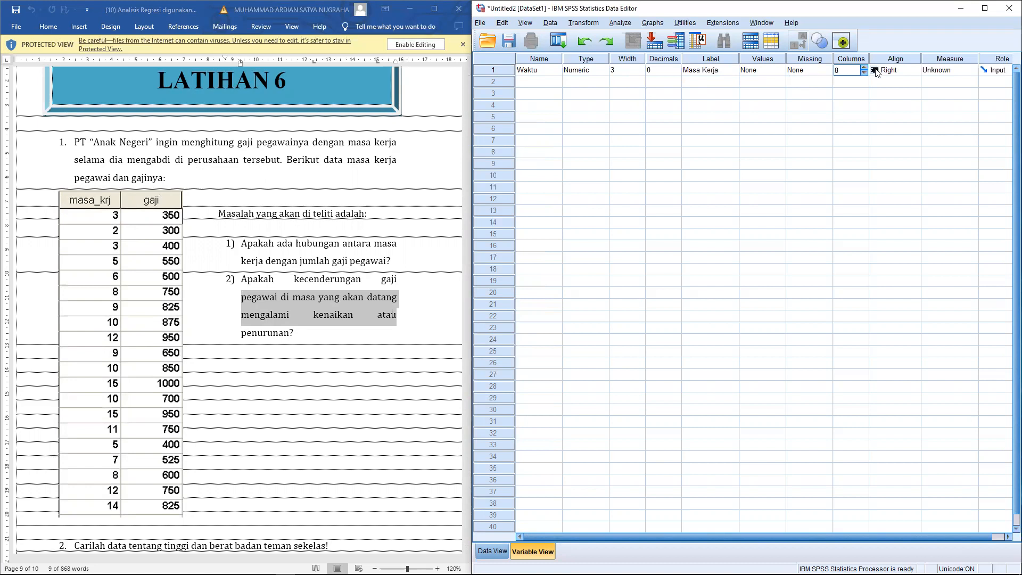
pyautogui.click(914, 71)
pyautogui.click(895, 100)
pyautogui.click(943, 75)
pyautogui.click(945, 84)
# Define a second variable named Gaji with width 5, 0 decimals and the label Gaji
pyautogui.click(555, 83)
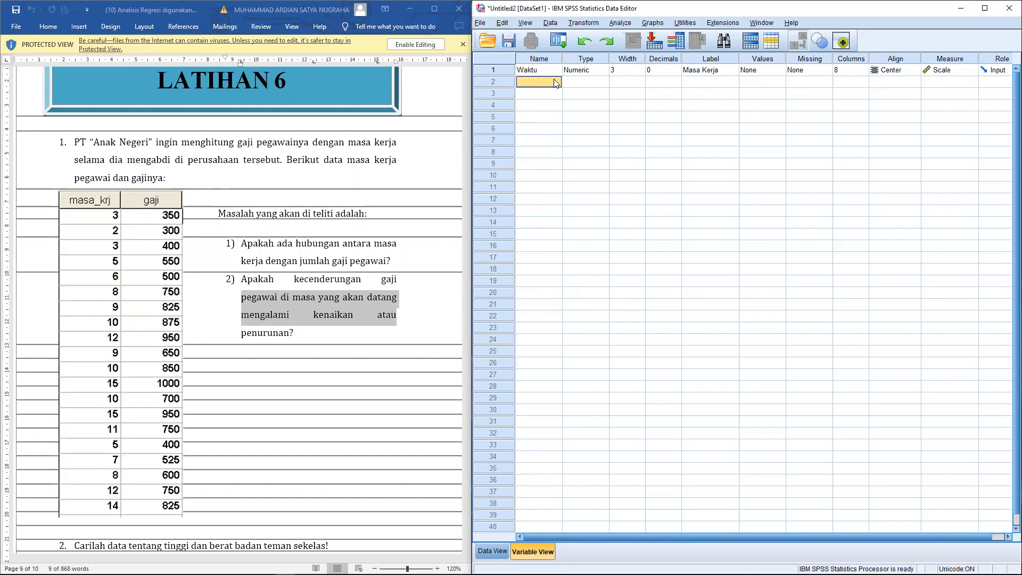
pyautogui.write('Gaji')
pyautogui.press('Tab')
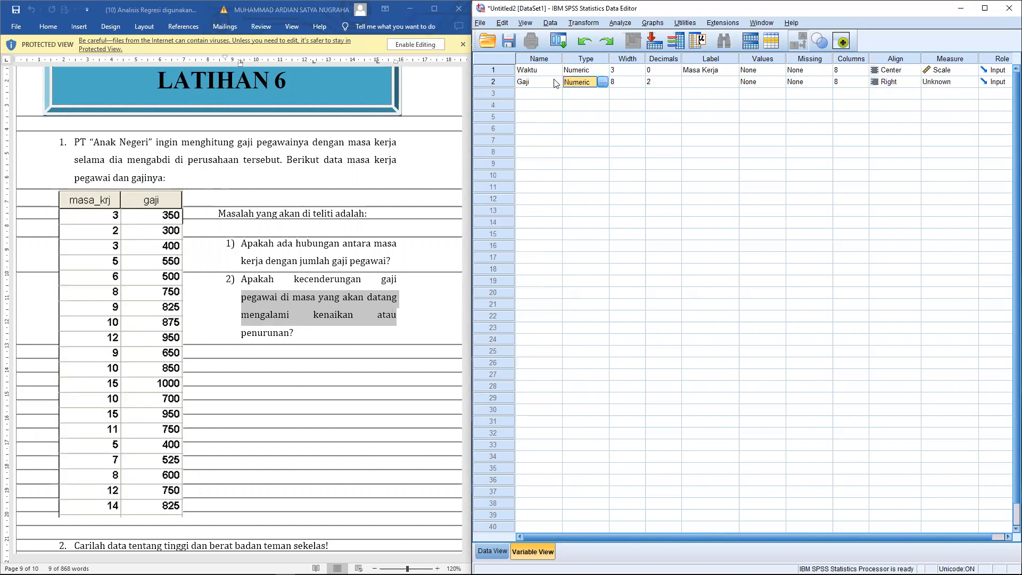
pyautogui.click(634, 83)
pyautogui.click(641, 85)
pyautogui.click(641, 85)
pyautogui.click(673, 84)
pyautogui.click(677, 85)
pyautogui.click(677, 85)
pyautogui.click(695, 84)
pyautogui.write('Gaji')
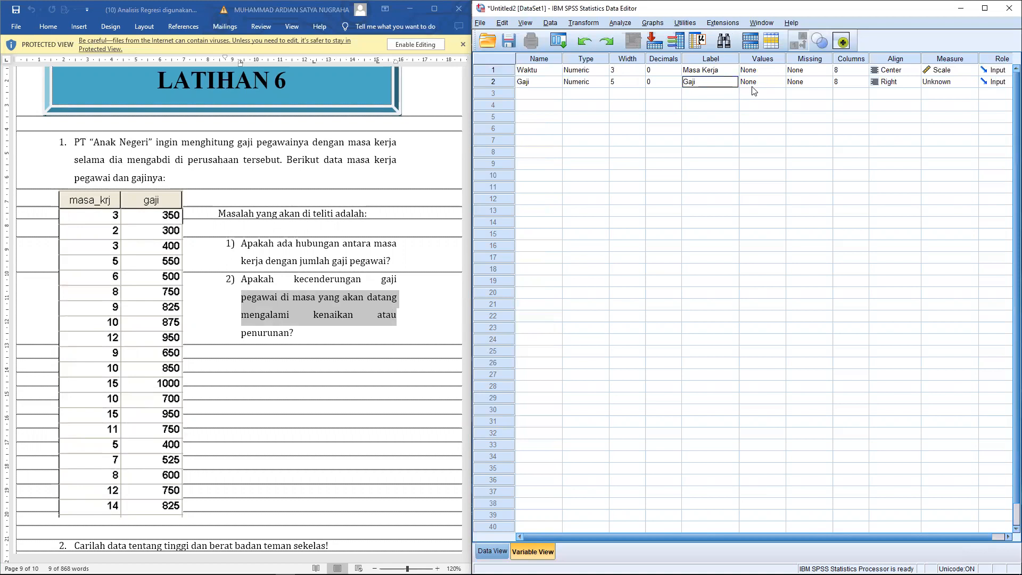
# Set the Gaji variable's alignment to Center and its measurement level to Scale
pyautogui.click(797, 84)
pyautogui.click(891, 85)
pyautogui.click(888, 114)
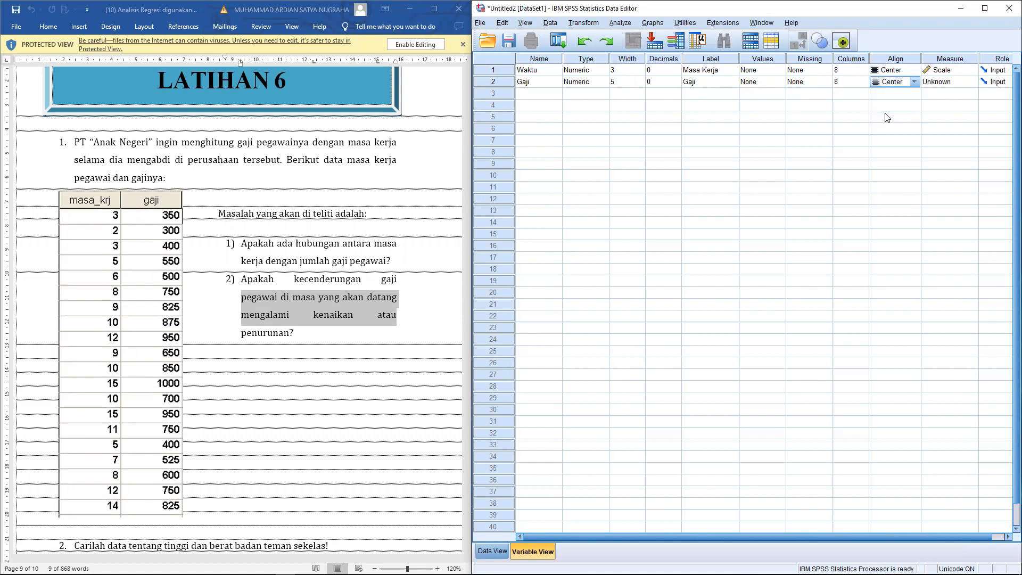
pyautogui.click(932, 85)
pyautogui.click(942, 95)
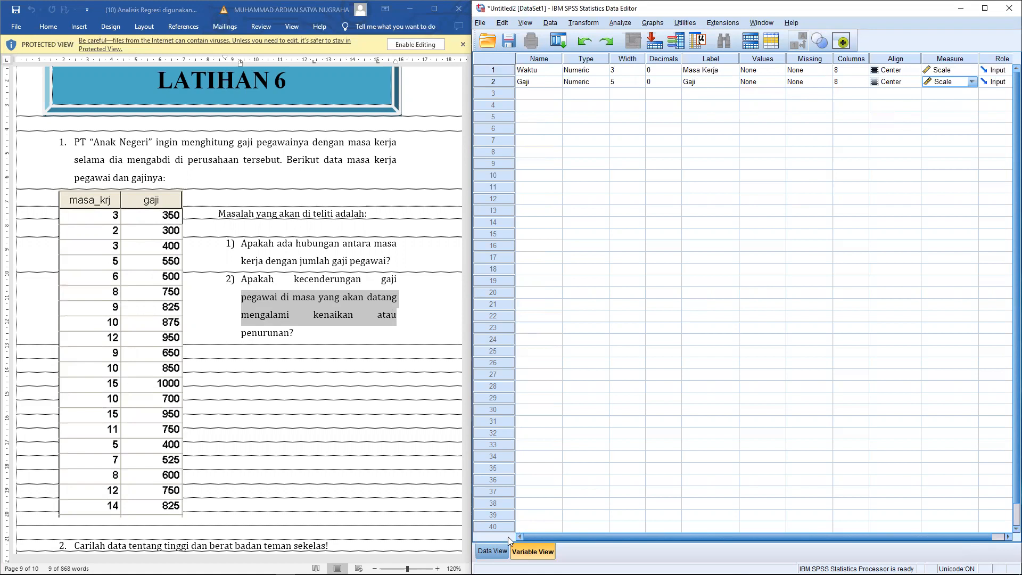
# Switch to the dataset's case grid and widen the Waktu and Gaji columns
pyautogui.scroll(-2, 266, 413)
pyautogui.scroll(1, 267, 413)
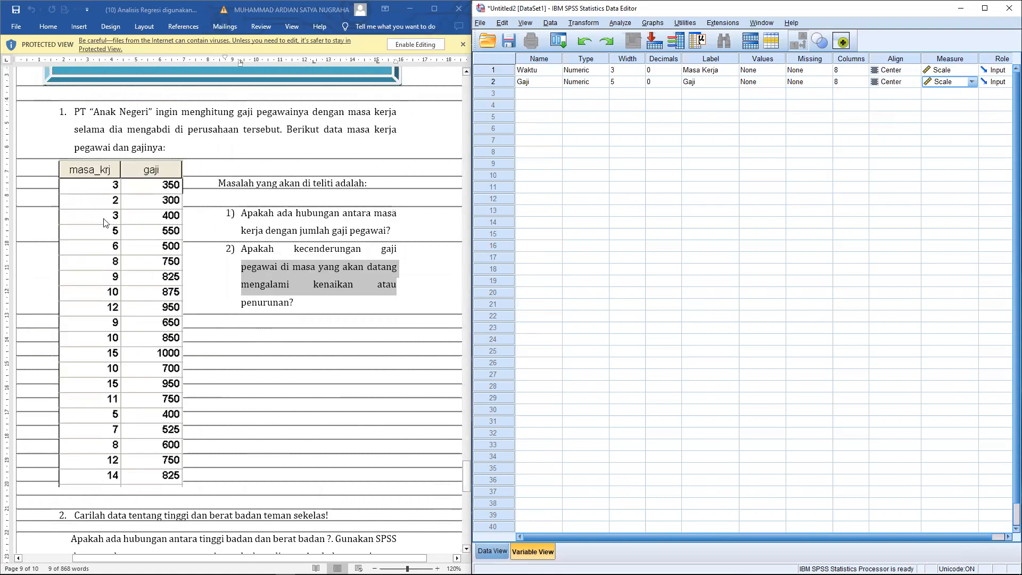
pyautogui.click(499, 552)
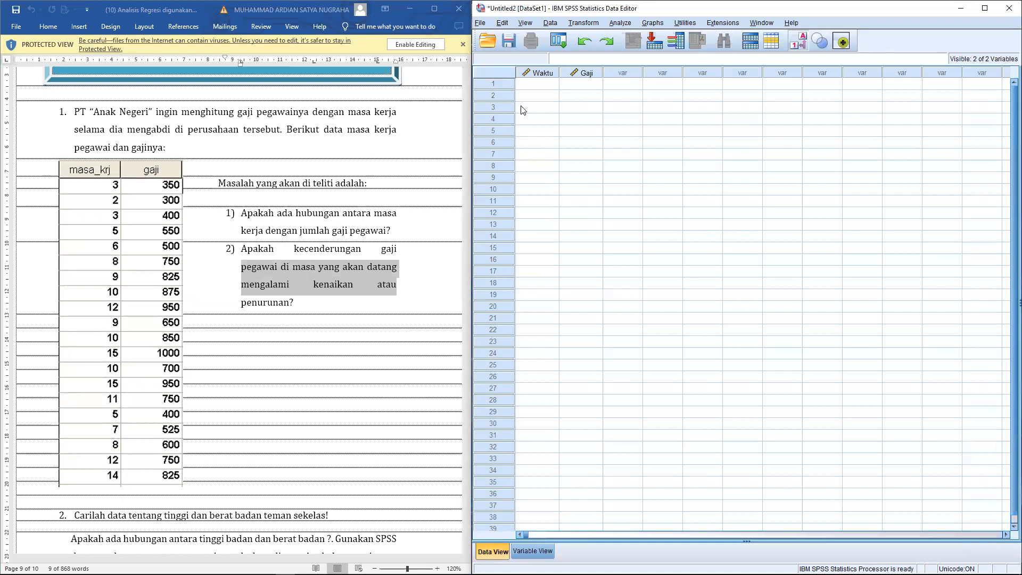
pyautogui.moveTo(559, 72); pyautogui.dragTo(626, 73)
# Enter the Waktu values 3, 2 and 3 for cases 1 to 3
pyautogui.click(557, 85)
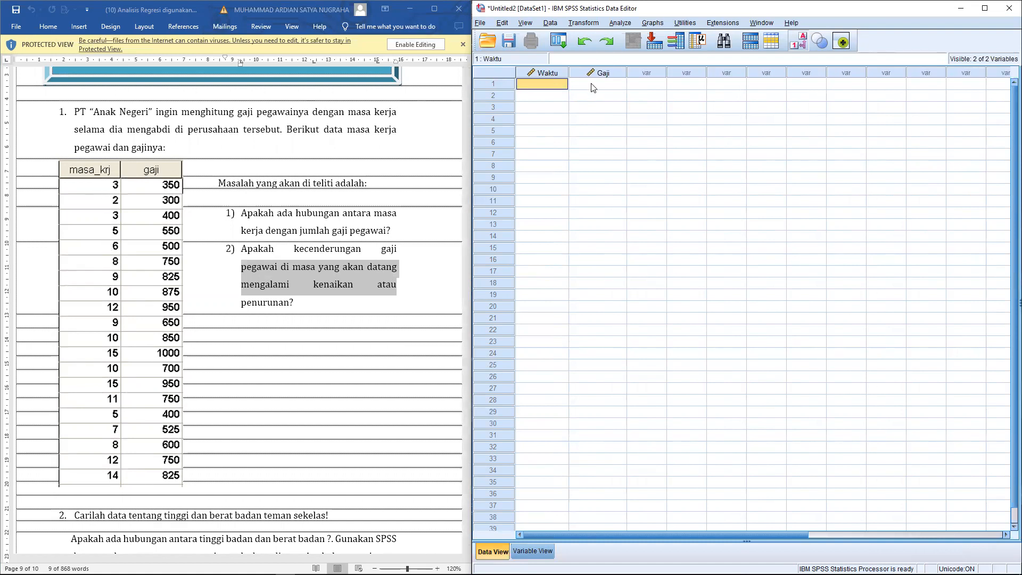
pyautogui.write('3')
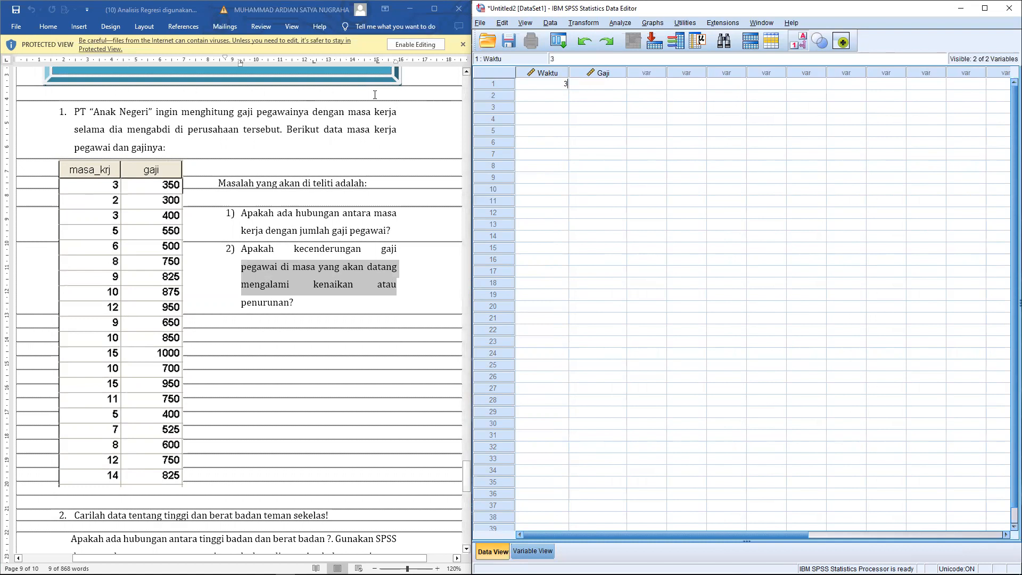
pyautogui.press('Return')
pyautogui.write('23')
pyautogui.press('Return')
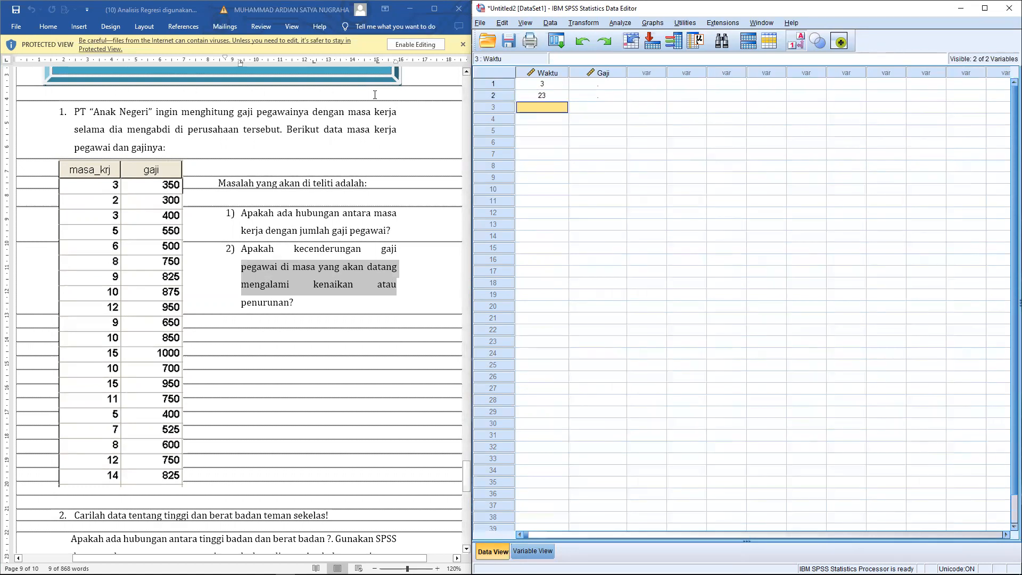
pyautogui.press('BackSpace')
pyautogui.press('Up')
pyautogui.write('2')
pyautogui.press('Return')
pyautogui.write('3')
pyautogui.press('Return')
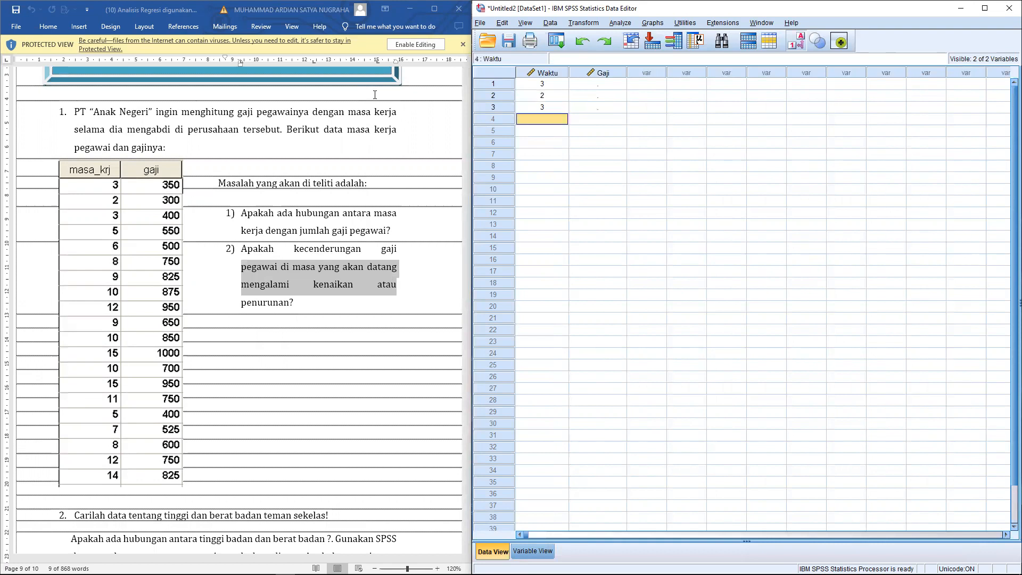
# Enter the Waktu values 5, 6, 8, 9, 10 and 12 for cases 4 to 9
pyautogui.write('5')
pyautogui.press('Return')
pyautogui.write('6')
pyautogui.press('Return')
pyautogui.write('8')
pyautogui.press('Return')
pyautogui.write('9')
pyautogui.press('Return')
pyautogui.write('10')
pyautogui.press('Return')
pyautogui.write('12')
pyautogui.press('Return')
# Enter the Waktu values 9, 10, 15, 10, 15, 11 and 5 for cases 10 to 16
pyautogui.write('9')
pyautogui.press('Return')
pyautogui.write('10')
pyautogui.press('Return')
pyautogui.write('15')
pyautogui.press('Return')
pyautogui.write('10')
pyautogui.press('Return')
pyautogui.write('15')
pyautogui.press('Return')
pyautogui.write('11')
pyautogui.press('Return')
pyautogui.write('5')
pyautogui.press('Return')
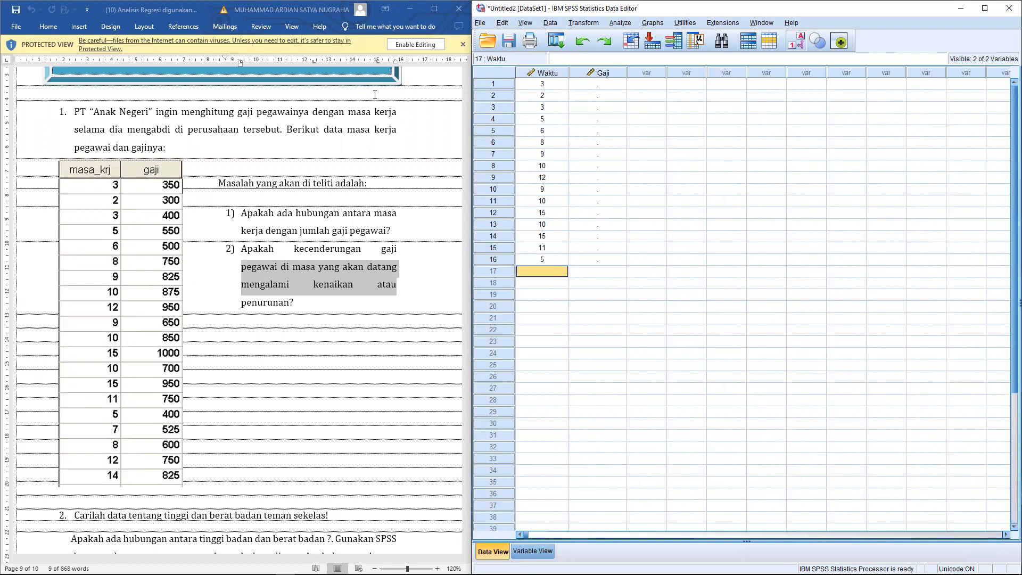
# Enter the Waktu values 7, 8, 12 and 14 for cases 17 to 20
pyautogui.write('7')
pyautogui.press('Return')
pyautogui.write('8')
pyautogui.press('Return')
pyautogui.write('12')
pyautogui.press('Return')
pyautogui.write('14')
pyautogui.press('Return')
# Enter the Gaji values 350 and 300 for cases 1 and 2
pyautogui.press('Right')
pyautogui.press('Up')
pyautogui.press('Up')
pyautogui.press('Up')
pyautogui.press('Up')
pyautogui.press('Up')
pyautogui.press('Up')
pyautogui.press('Up')
pyautogui.press('Up')
pyautogui.press('Up')
pyautogui.press('Up')
pyautogui.press('Up')
pyautogui.press('Up')
pyautogui.press('Up')
pyautogui.press('Up')
pyautogui.press('Up')
pyautogui.press('Up')
pyautogui.press('Up')
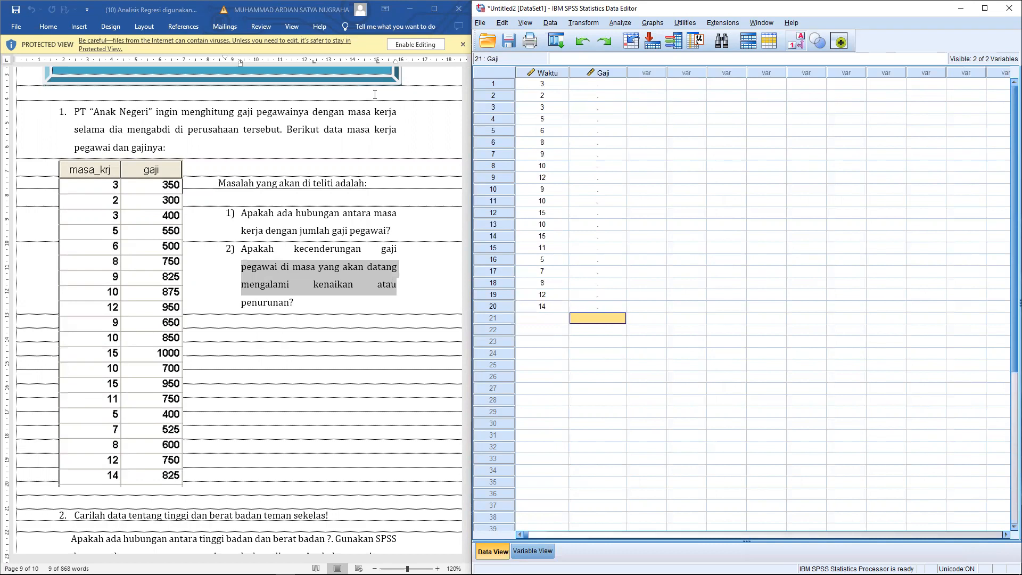
pyautogui.press('Up')
pyautogui.press('Up')
pyautogui.press('Up')
pyautogui.write('350')
pyautogui.press('Return')
pyautogui.write('300')
pyautogui.press('Return')
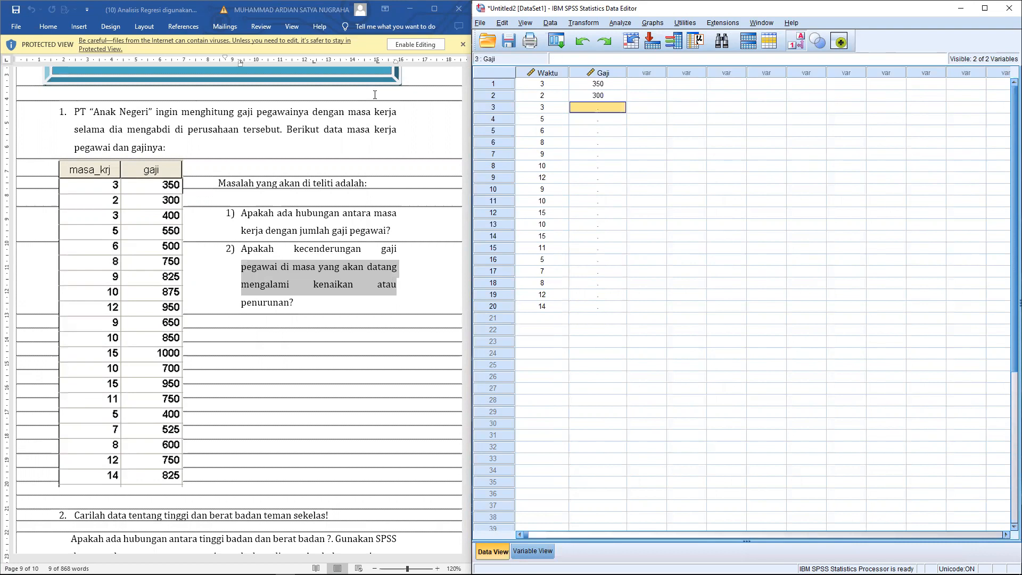
# Enter the Gaji values 400, 550, 500, 750, 825 and 875 for cases 3 to 8
pyautogui.write('400')
pyautogui.press('Return')
pyautogui.write('550')
pyautogui.press('Return')
pyautogui.write('500')
pyautogui.press('Return')
pyautogui.write('750')
pyautogui.press('Return')
pyautogui.write('825')
pyautogui.press('Return')
pyautogui.write('875')
pyautogui.press('Return')
# Enter the Gaji values 950, 650, 850 and 1000 for cases 9 to 12
pyautogui.write('950')
pyautogui.press('Return')
pyautogui.write('650')
pyautogui.press('Return')
pyautogui.write('850')
pyautogui.press('Return')
pyautogui.write('100')
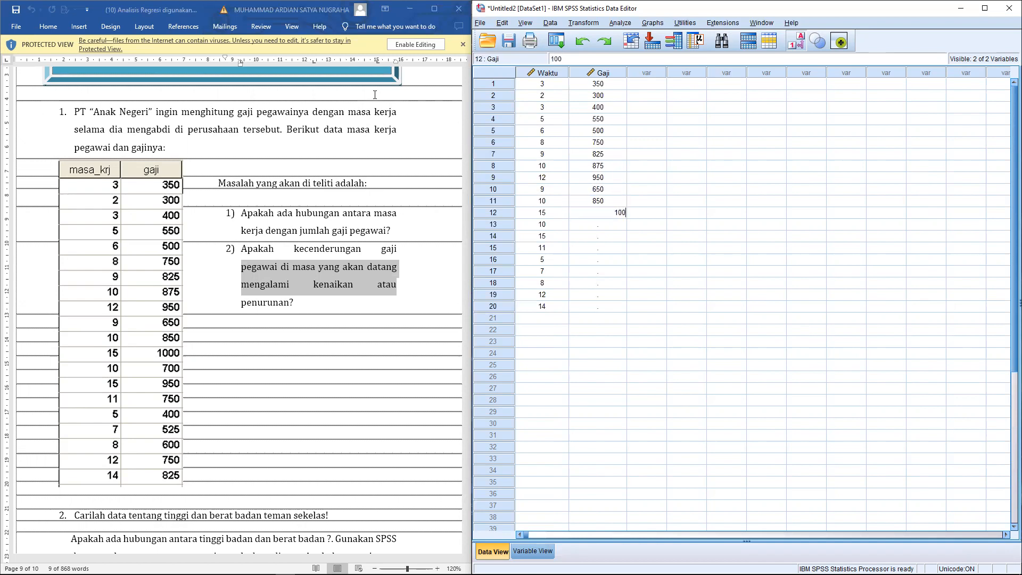
pyautogui.write('0')
pyautogui.press('Return')
# Enter the Gaji values 700, 950, 750, 400, 525, 600, 750 and 825 for cases 13 to 20
pyautogui.write('700')
pyautogui.press('Return')
pyautogui.write('950')
pyautogui.press('Return')
pyautogui.write('750')
pyautogui.press('Return')
pyautogui.write('400')
pyautogui.press('Return')
pyautogui.write('525')
pyautogui.press('Return')
pyautogui.write('600')
pyautogui.press('Return')
pyautogui.write('750')
pyautogui.press('Return')
pyautogui.write('825')
pyautogui.press('Return')
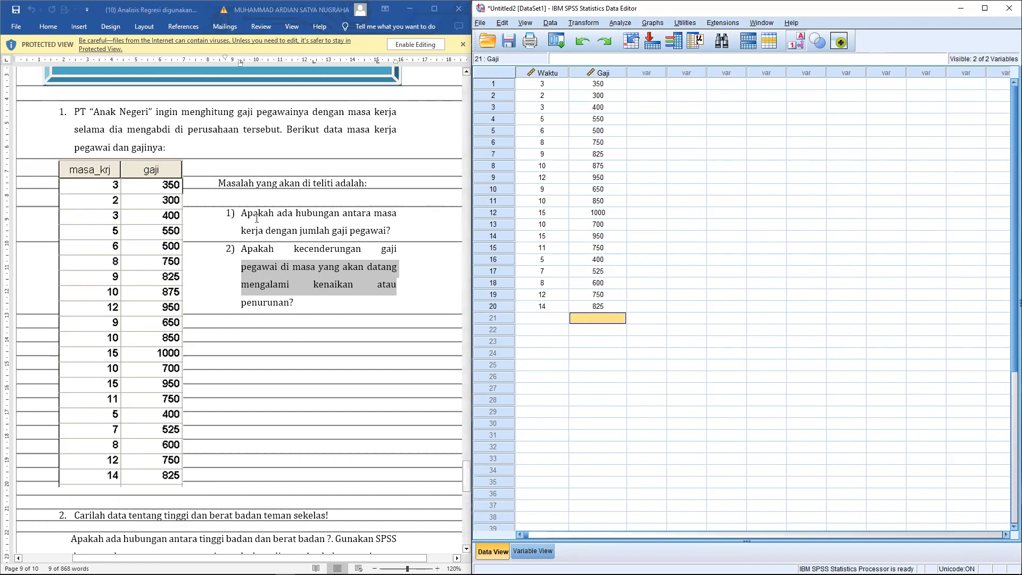
# Set up a linear regression with Masa Kerja as the dependent variable and Gaji as the independent variable
pyautogui.moveTo(240, 214); pyautogui.dragTo(380, 235)
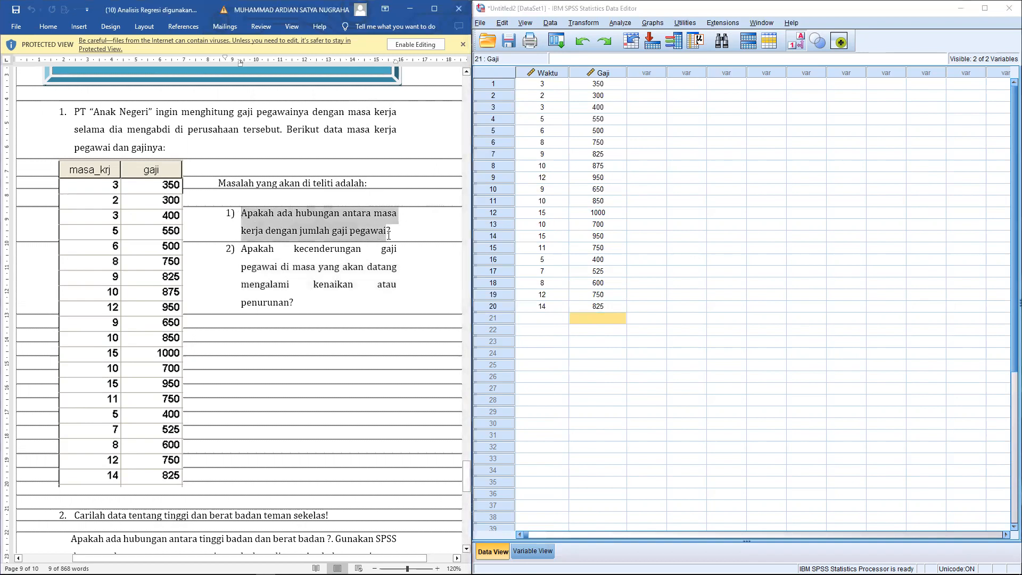
pyautogui.click(664, 133)
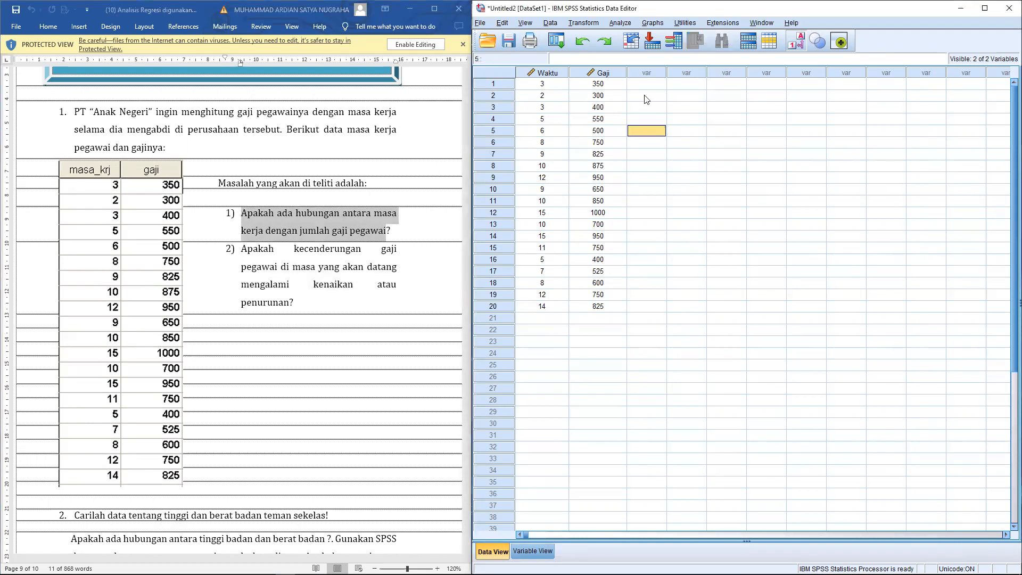
pyautogui.click(619, 23)
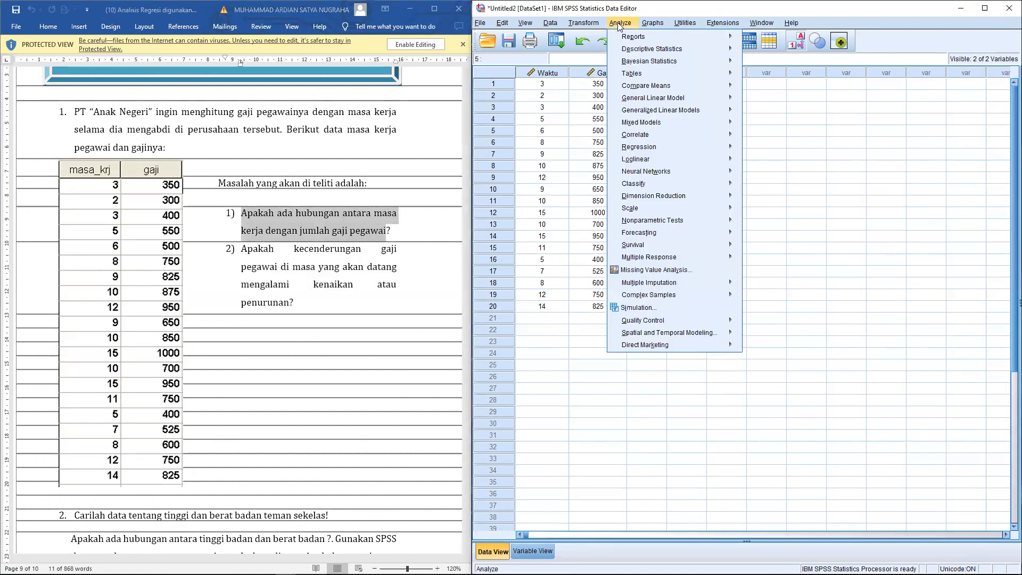
pyautogui.moveTo(646, 150)
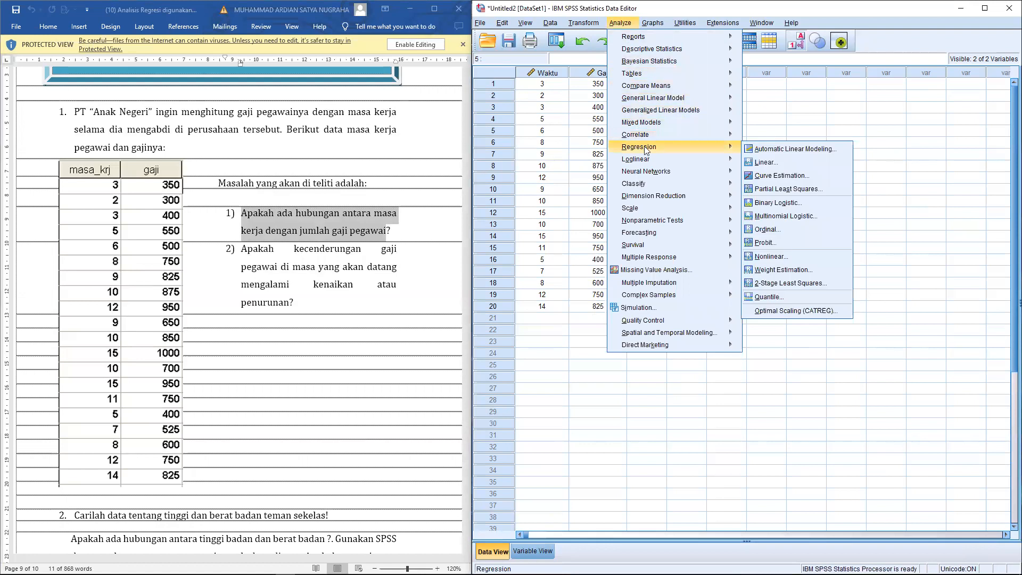
pyautogui.click(780, 161)
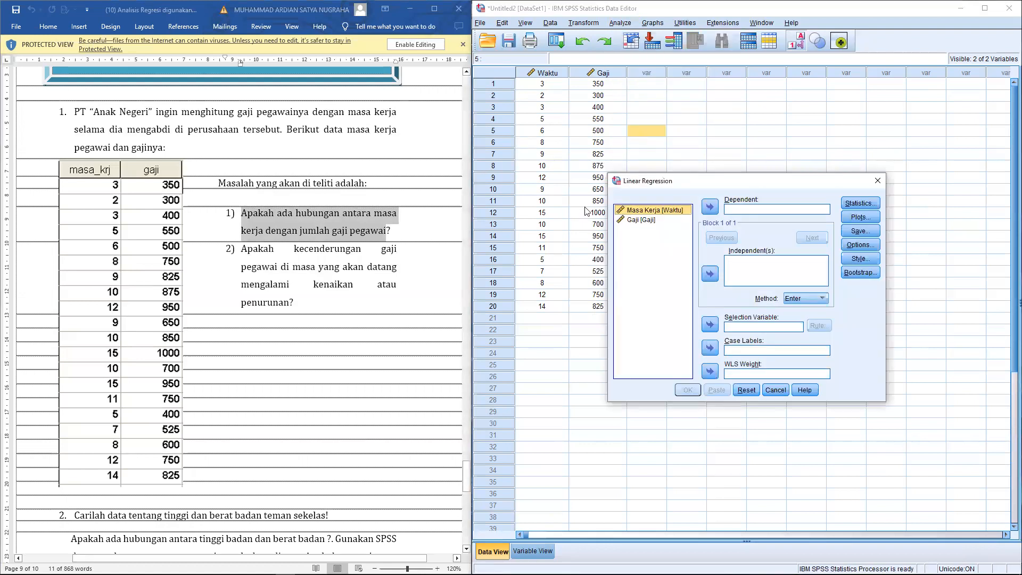
pyautogui.click(707, 212)
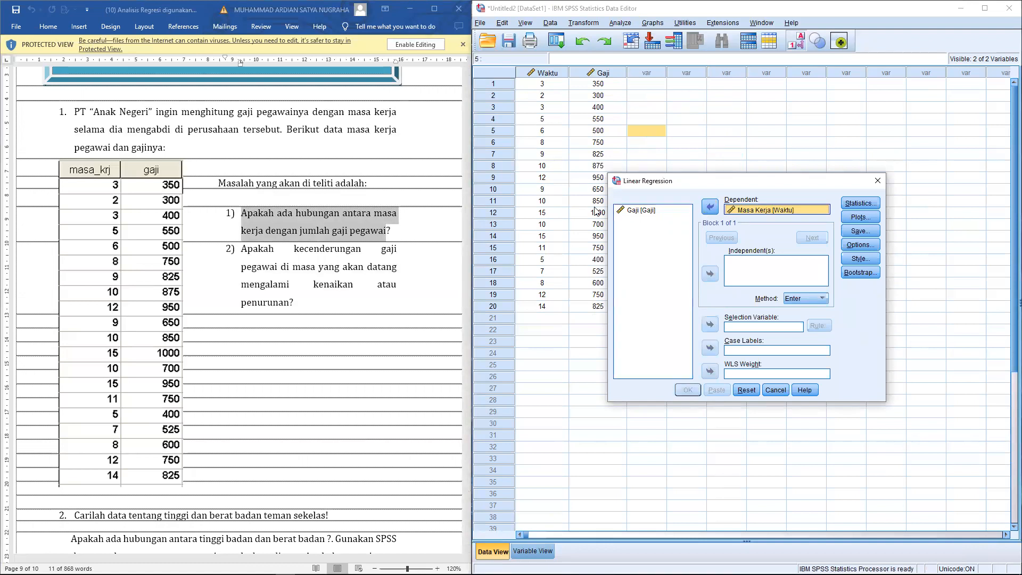
pyautogui.click(654, 211)
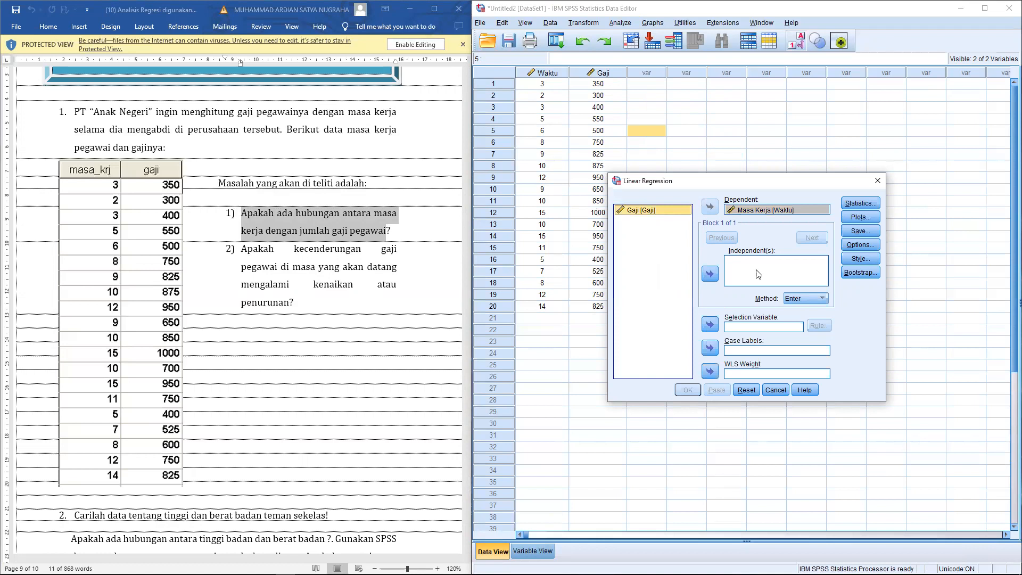
pyautogui.click(710, 274)
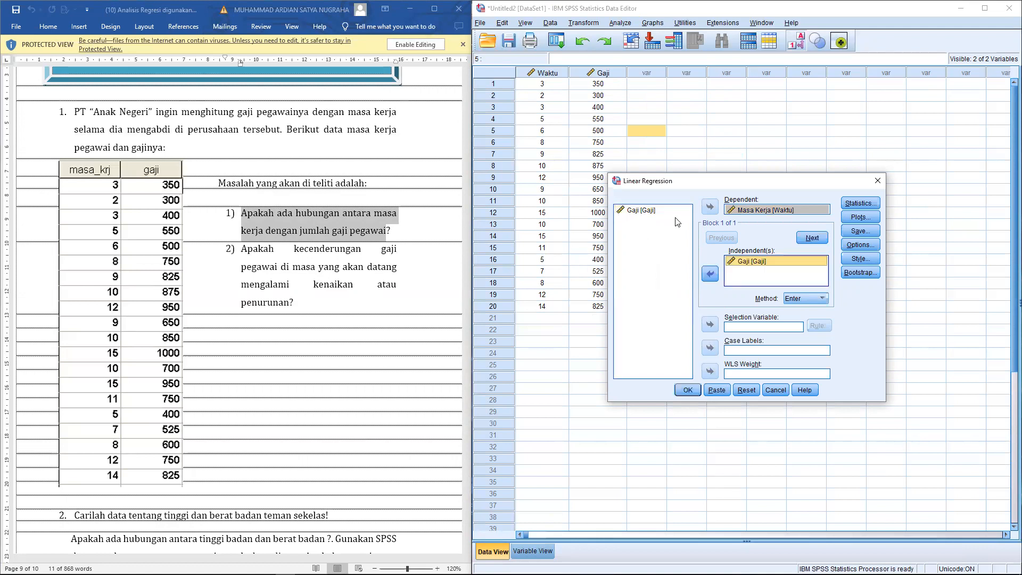
# Confirm the regression options with an F probability entry of .05, the constant included and cases excluded listwise
pyautogui.click(858, 245)
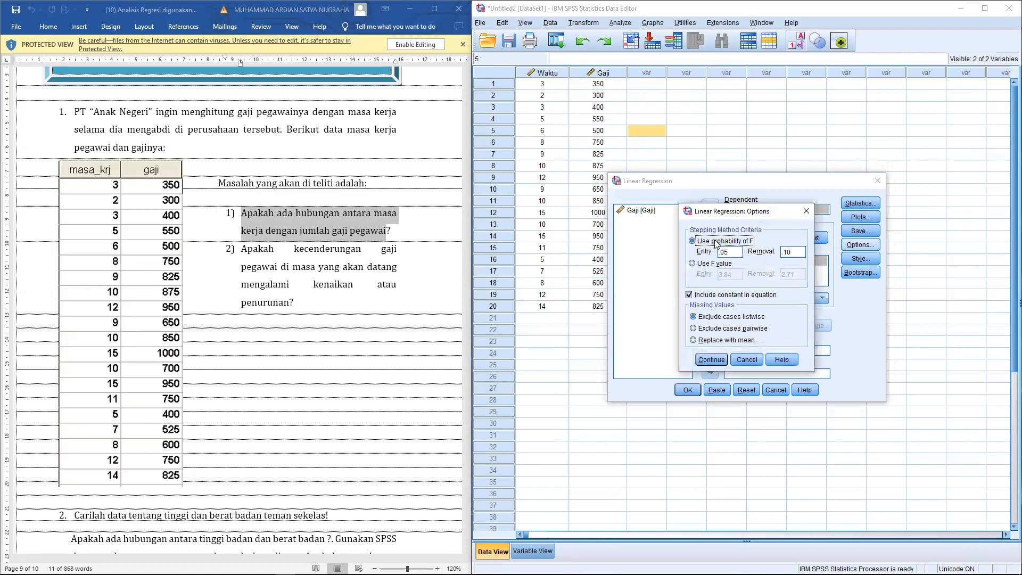
pyautogui.moveTo(731, 252); pyautogui.dragTo(718, 254)
pyautogui.click(690, 296)
pyautogui.click(691, 297)
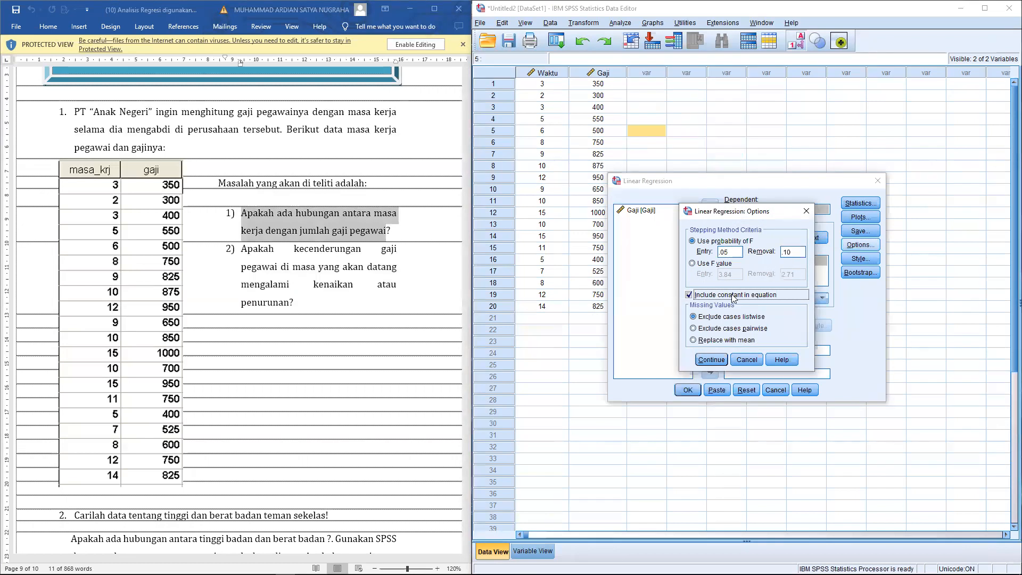
pyautogui.click(694, 316)
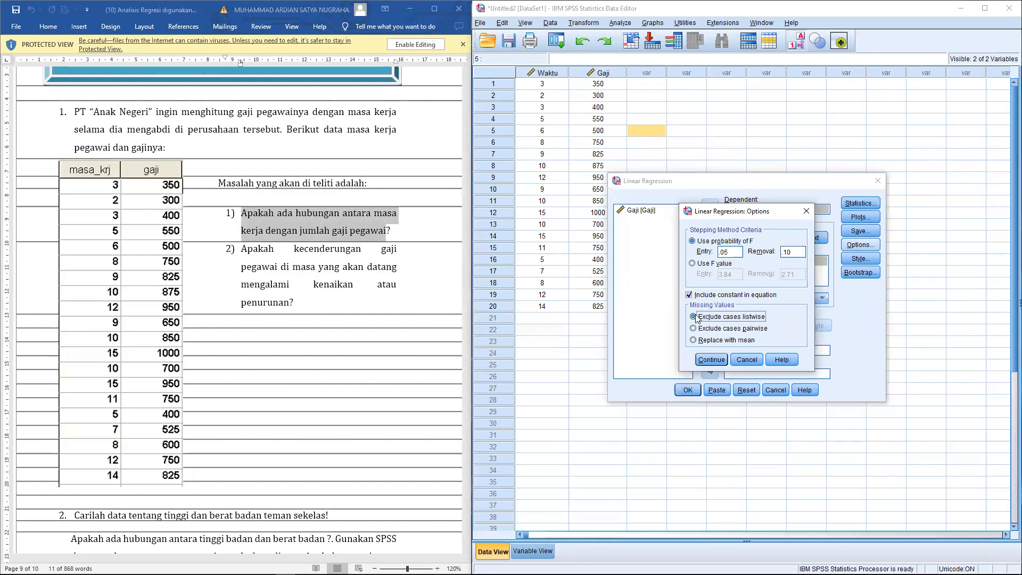
pyautogui.click(712, 359)
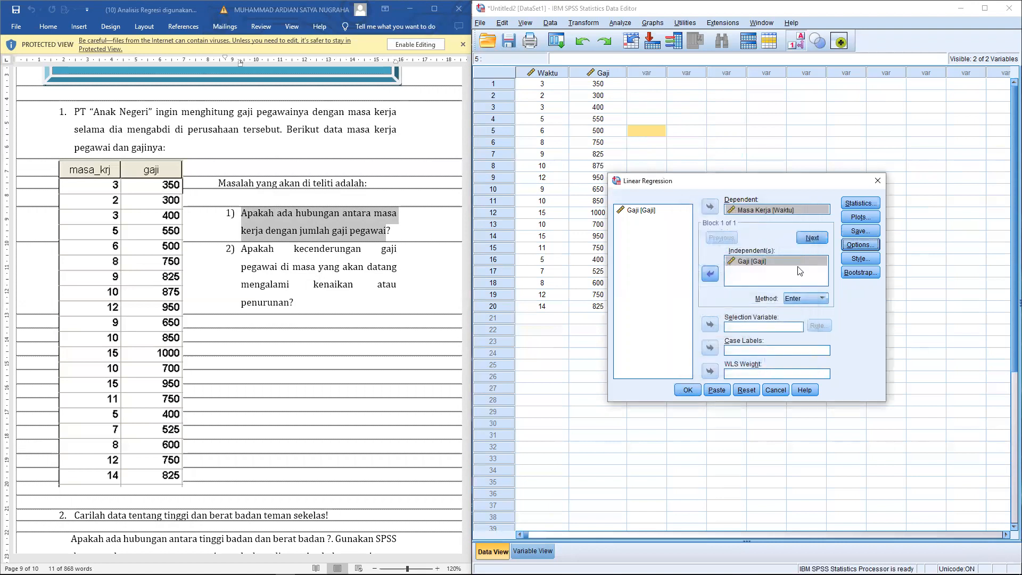
# Add Descriptives to the regression statistics and run the linear regression
pyautogui.click(872, 209)
pyautogui.click(871, 207)
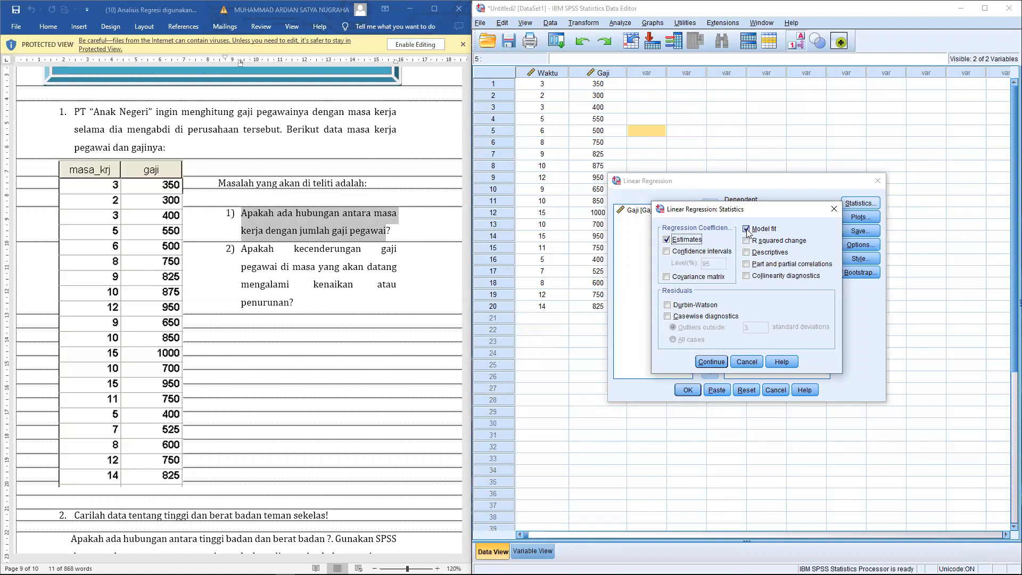
pyautogui.click(747, 254)
pyautogui.click(711, 362)
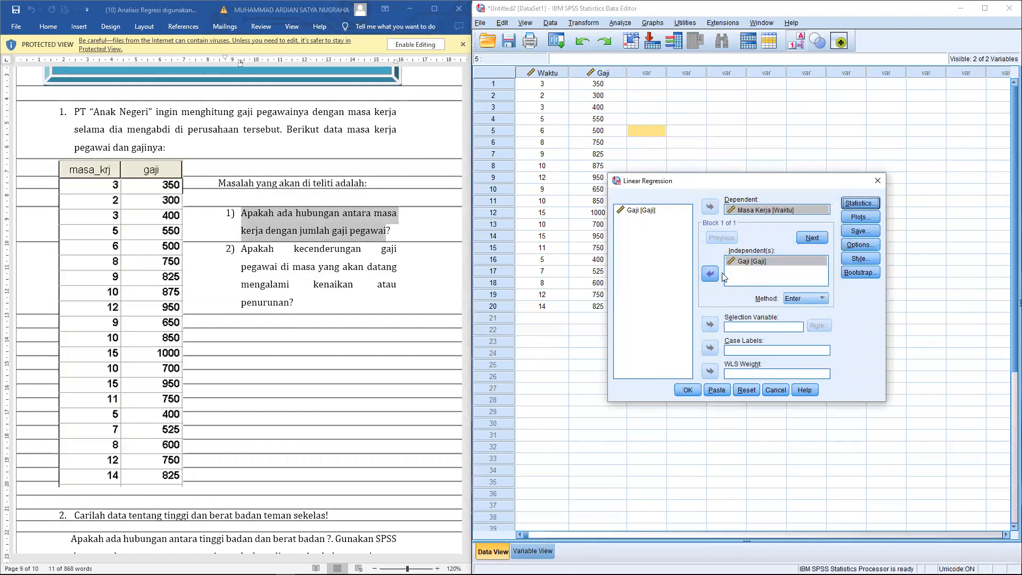
pyautogui.click(687, 390)
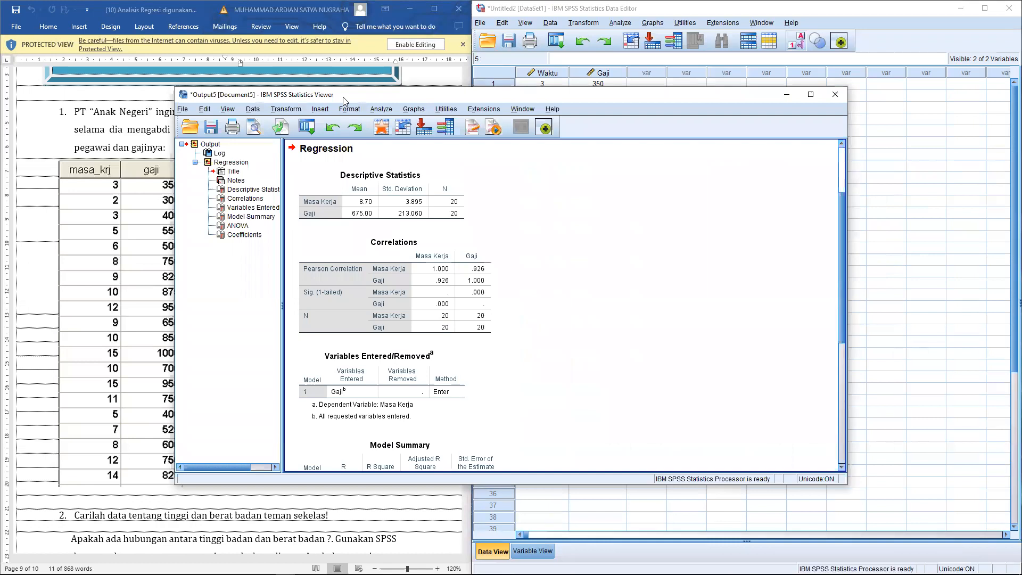
# Place the regression output beside the exercise and compare question 1 with the Descriptive Statistics and Correlations tables
pyautogui.moveTo(343, 97); pyautogui.dragTo(619, 96)
pyautogui.click(616, 171)
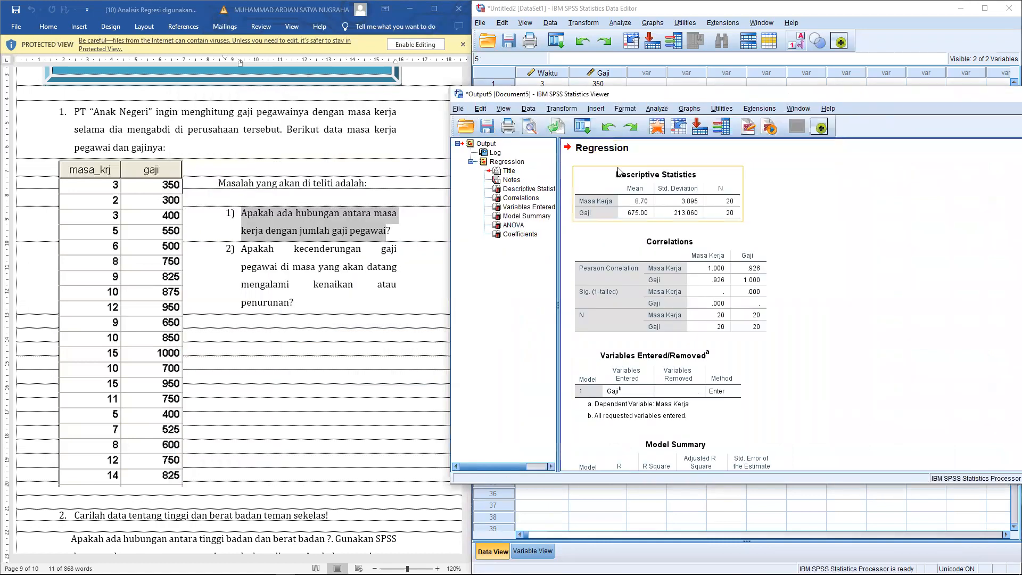
pyautogui.click(567, 214)
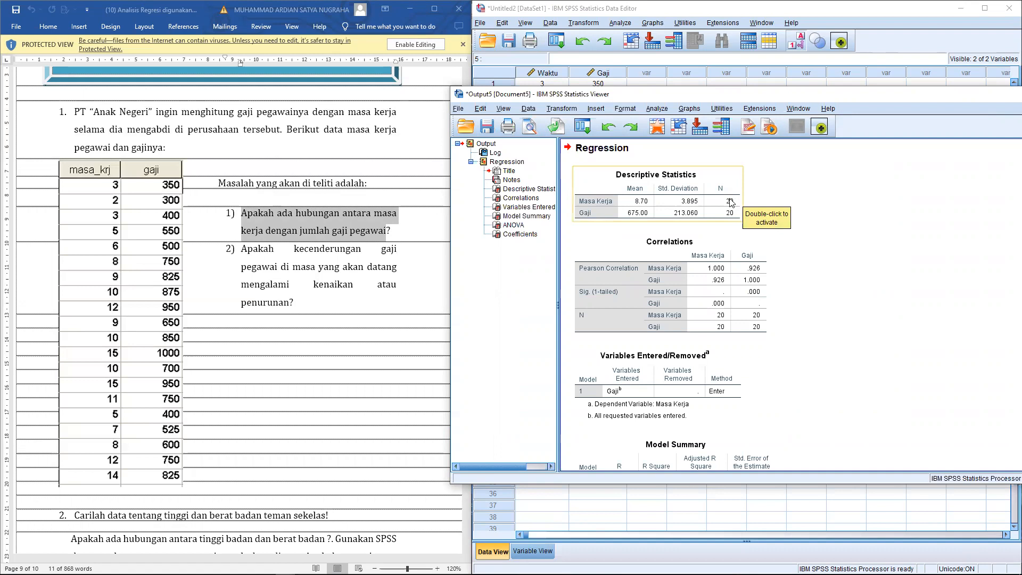
pyautogui.click(278, 258)
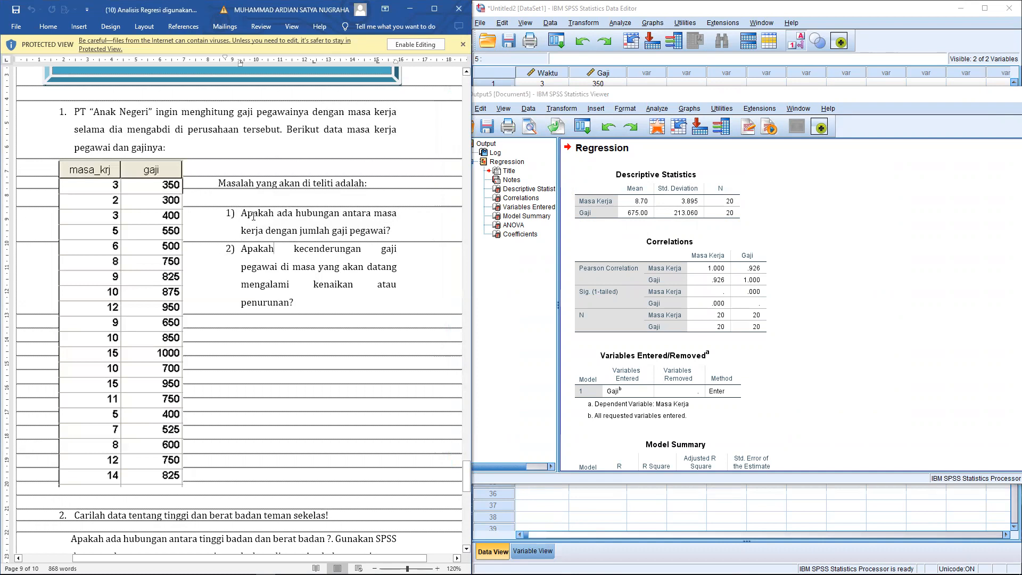
pyautogui.tripleClick(364, 223)
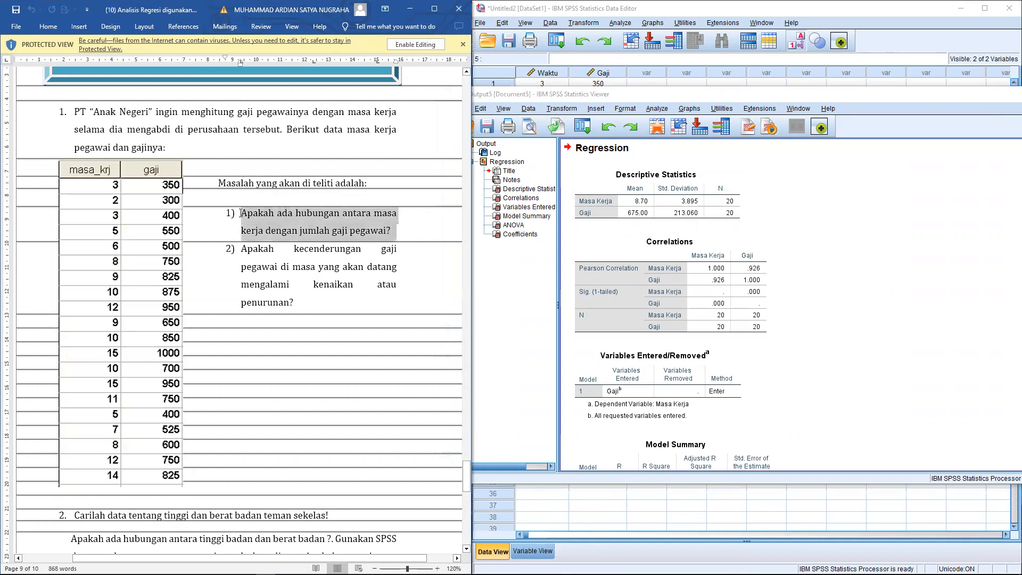
pyautogui.click(639, 260)
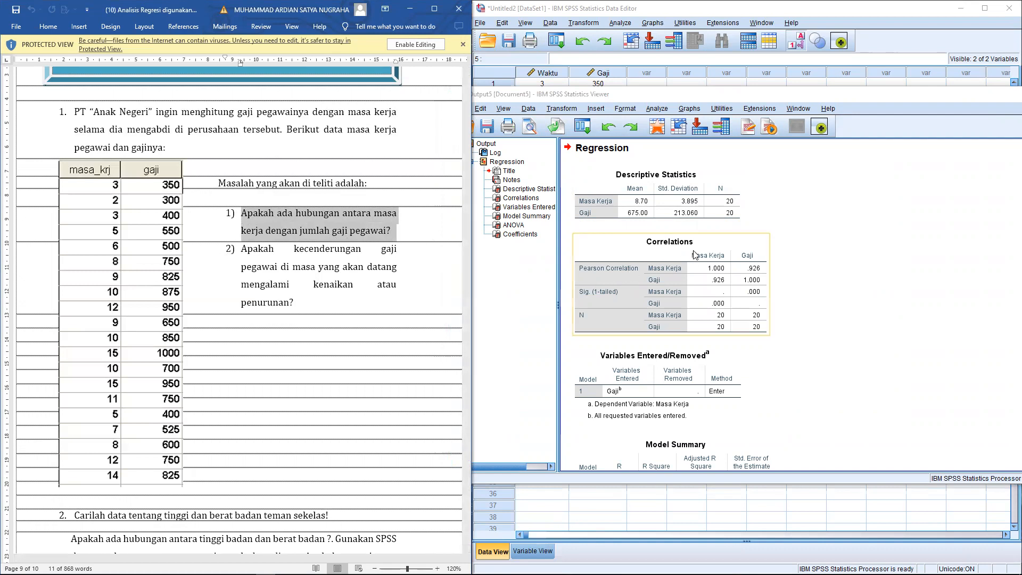
pyautogui.click(677, 246)
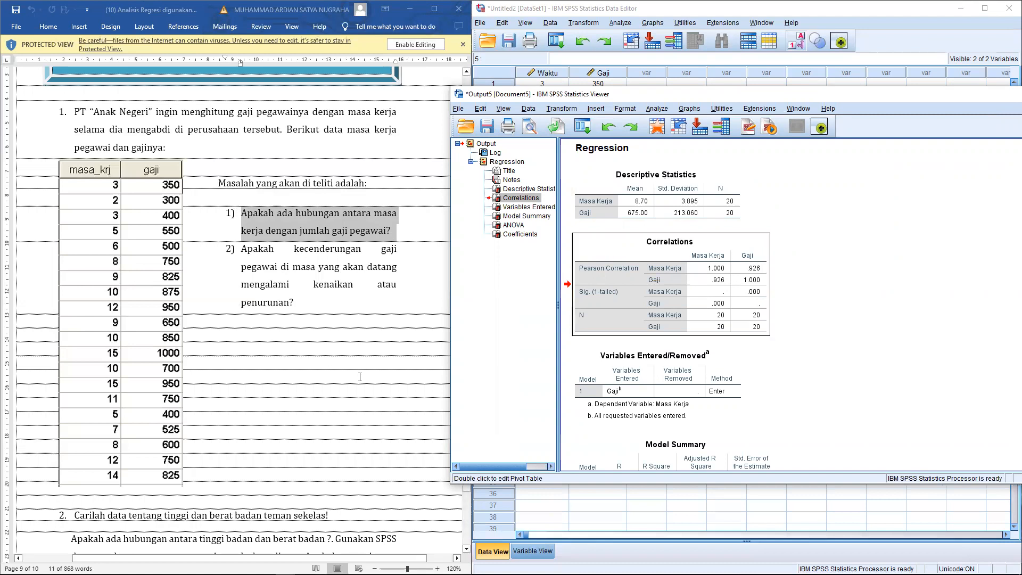
# Review the module's criteria for the direction and strength of a correlation against the Correlations table
pyautogui.scroll(15, 360, 377)
pyautogui.scroll(15, 361, 377)
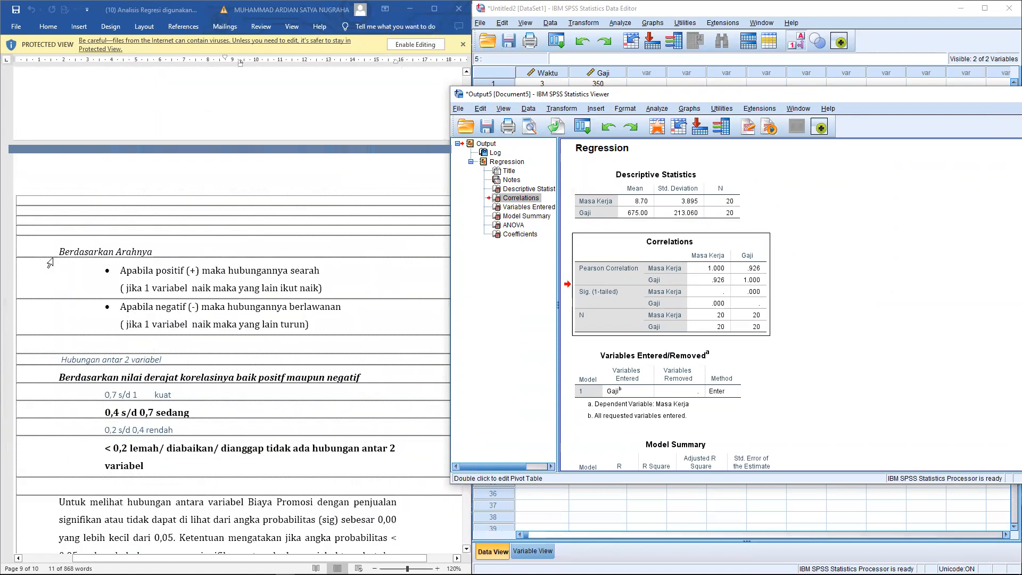
pyautogui.moveTo(121, 271); pyautogui.dragTo(292, 281)
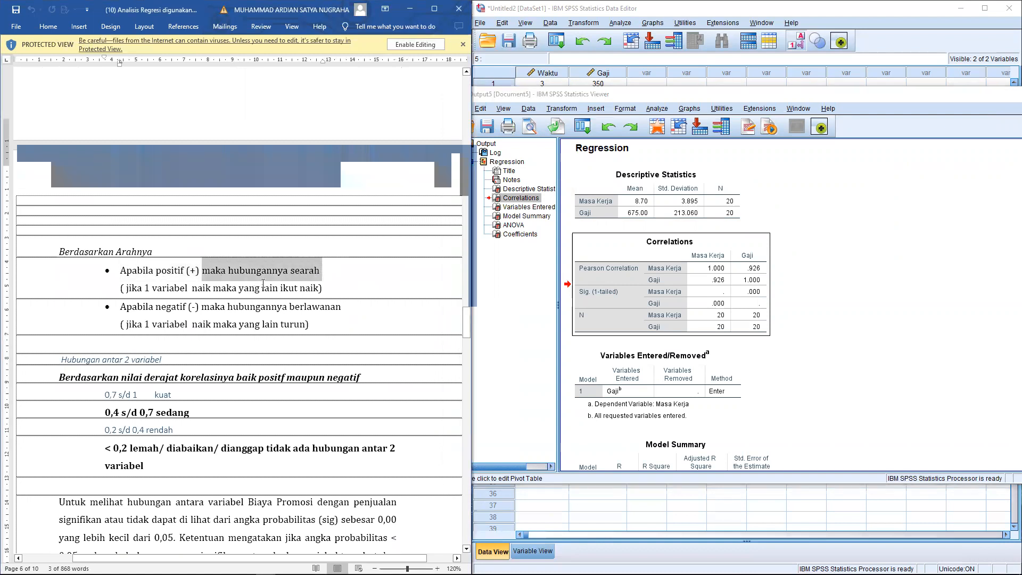
pyautogui.scroll(-2, 250, 292)
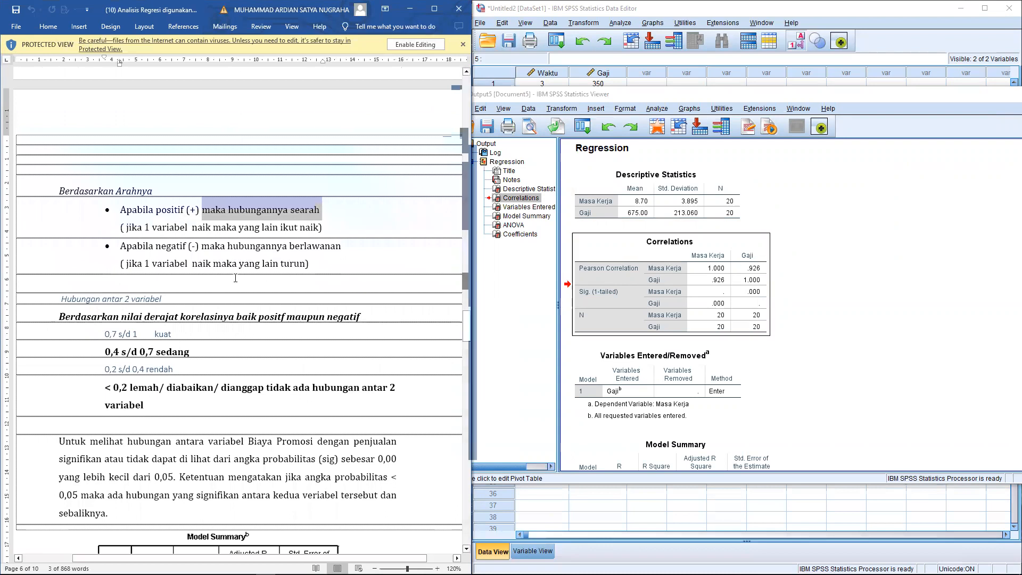
pyautogui.moveTo(106, 334); pyautogui.dragTo(181, 336)
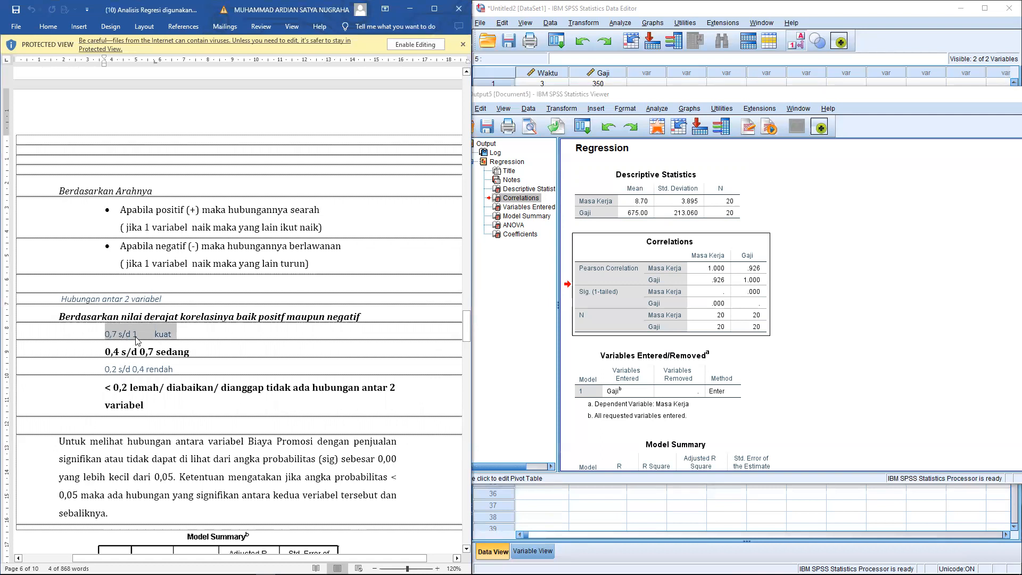
pyautogui.click(173, 335)
pyautogui.click(638, 250)
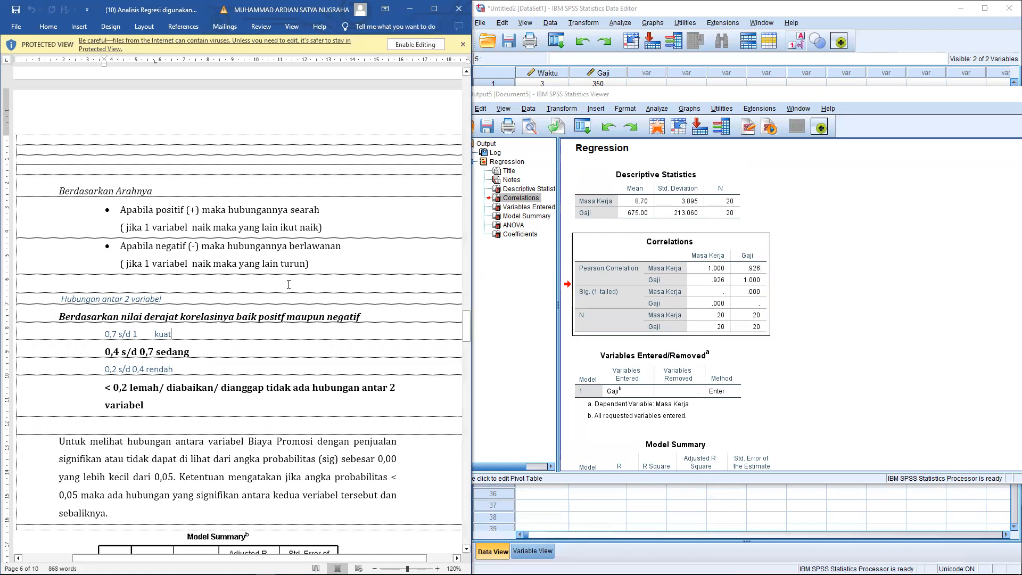
# Return to question 2 of the exercise and examine the Model Summary, ANOVA and Coefficients tables
pyautogui.scroll(-5, 289, 284)
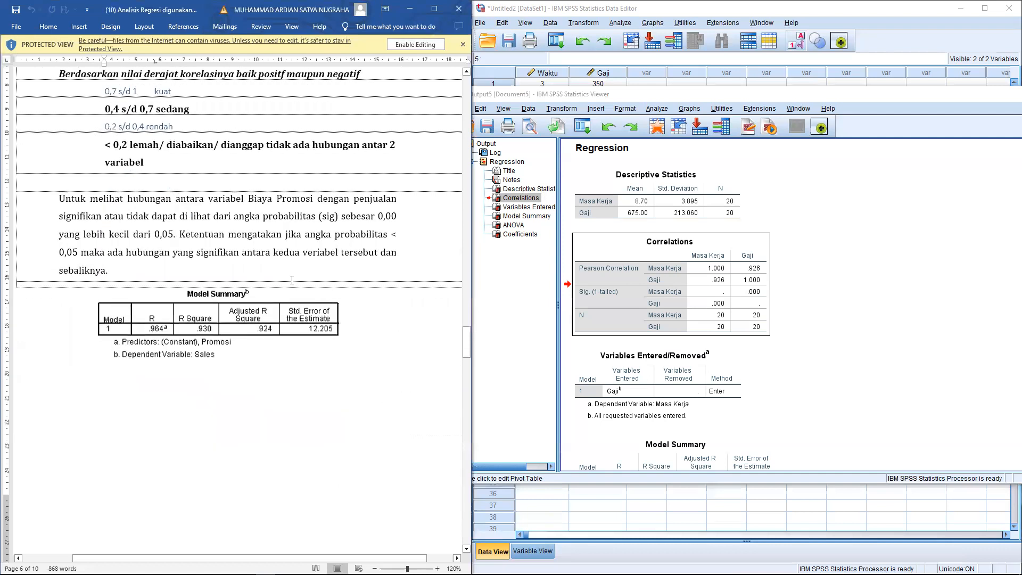
pyautogui.scroll(-20, 292, 283)
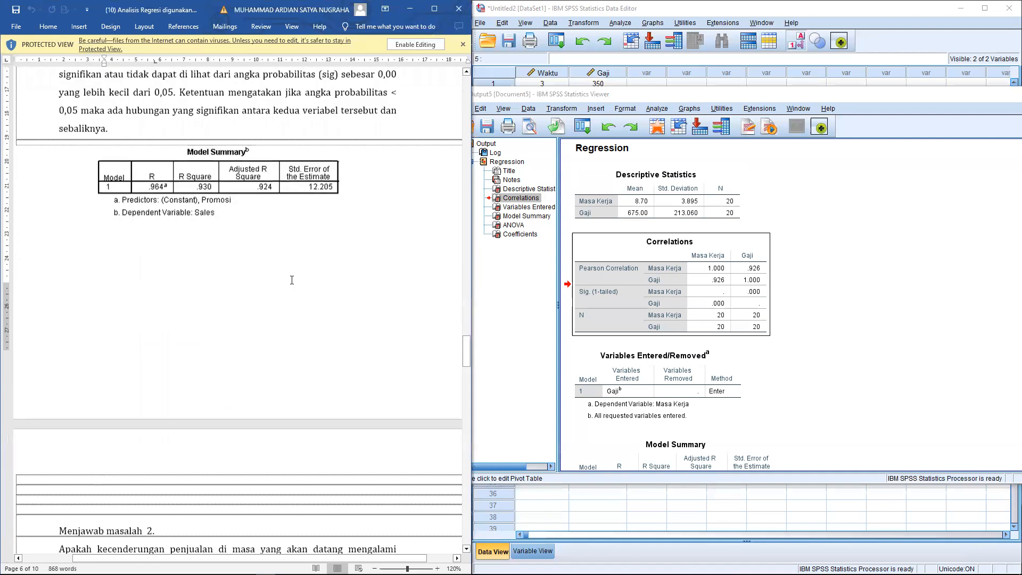
pyautogui.scroll(-20, 291, 280)
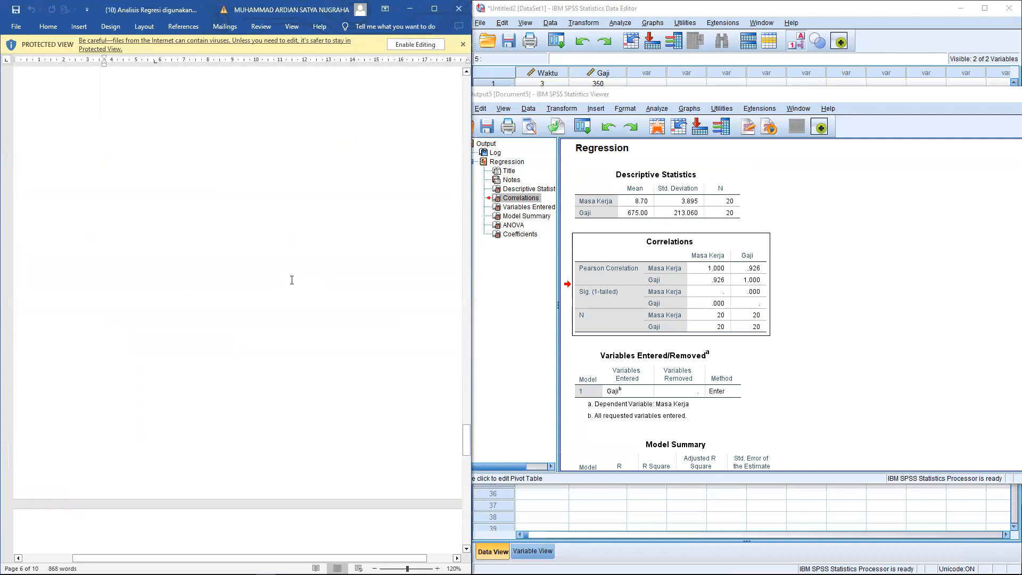
pyautogui.moveTo(242, 249); pyautogui.dragTo(312, 302)
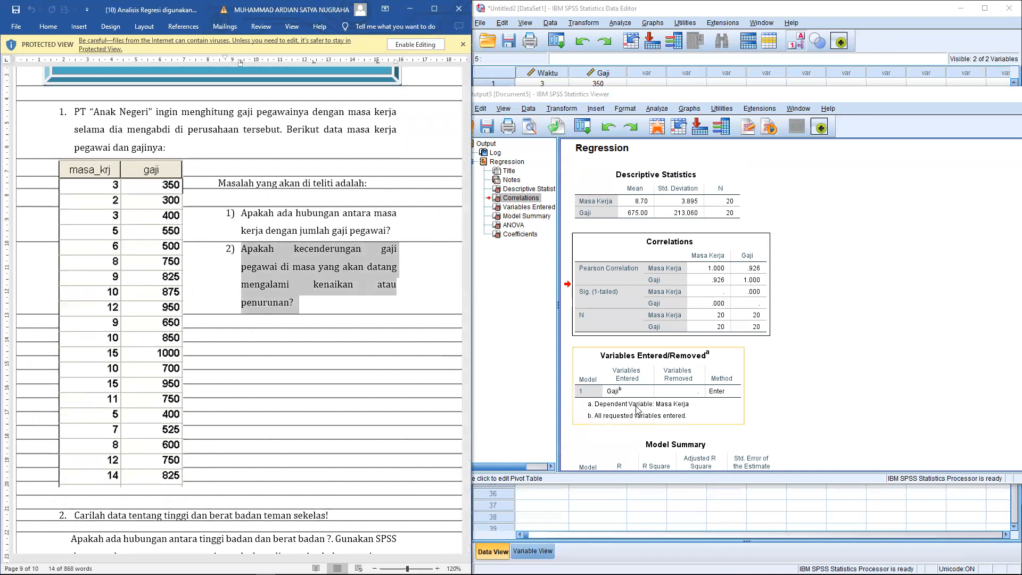
pyautogui.scroll(-3, 710, 410)
pyautogui.scroll(-3, 710, 410)
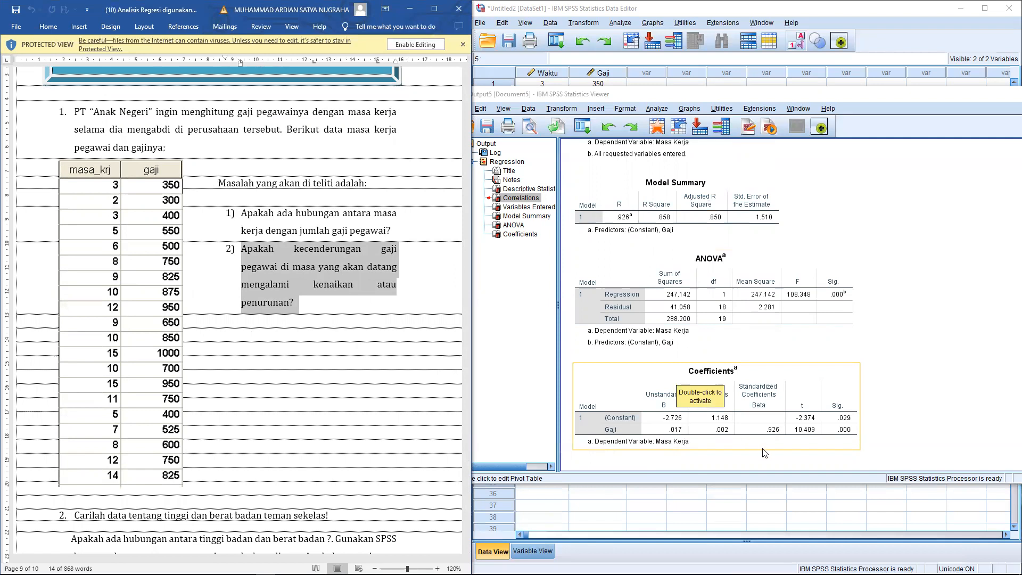
pyautogui.scroll(4, 687, 425)
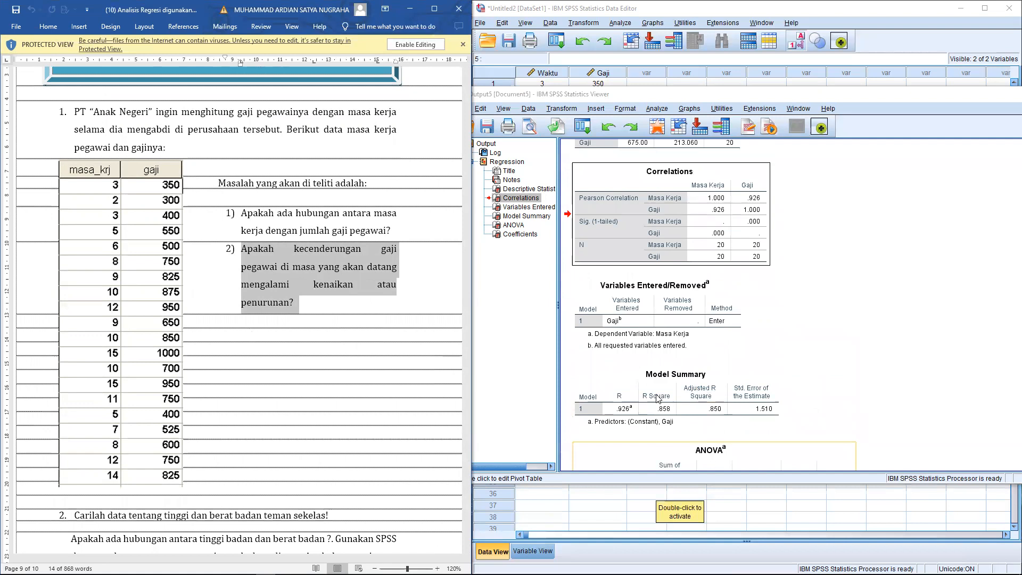
pyautogui.scroll(-4, 659, 399)
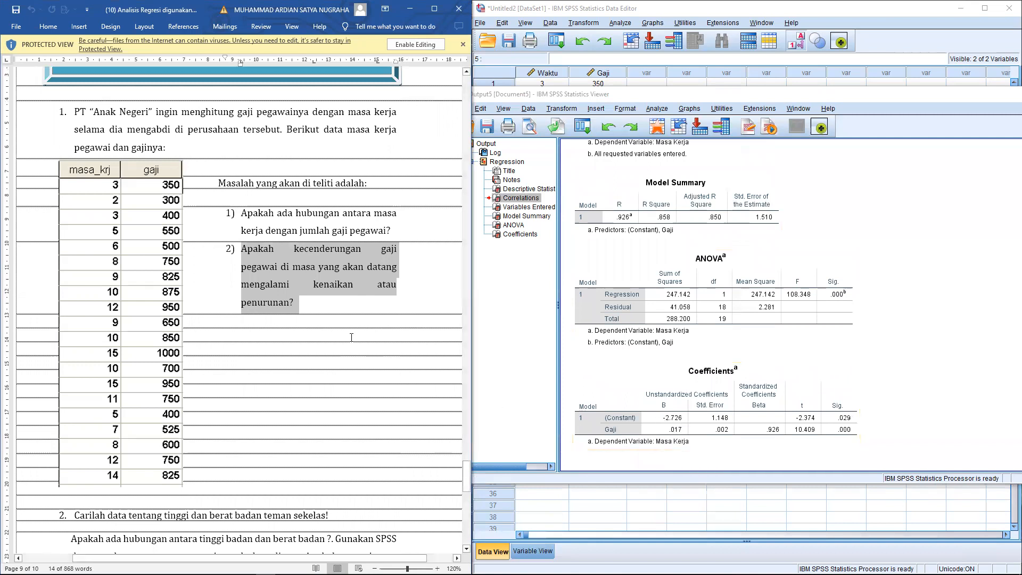
# Find the formula Y = a + bx and its worked example under "Menjawab masalah 2" in the module
pyautogui.scroll(10, 303, 331)
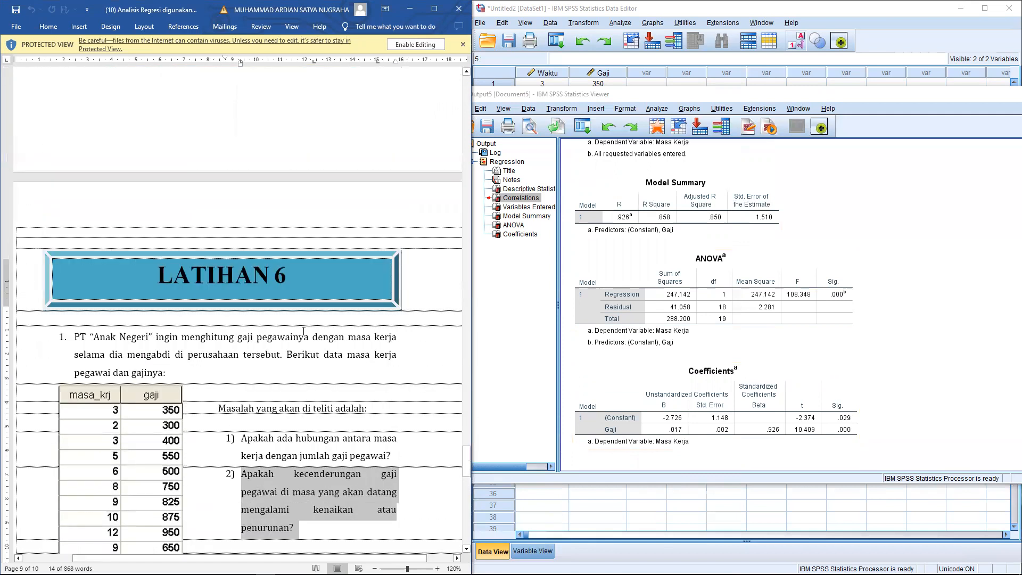
pyautogui.scroll(15, 303, 331)
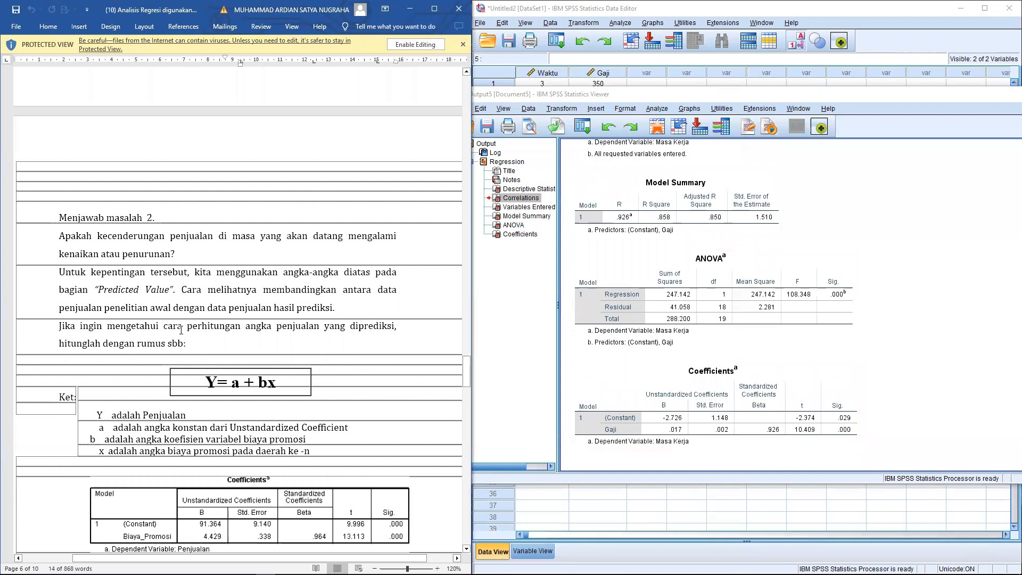
pyautogui.moveTo(62, 229); pyautogui.dragTo(162, 264)
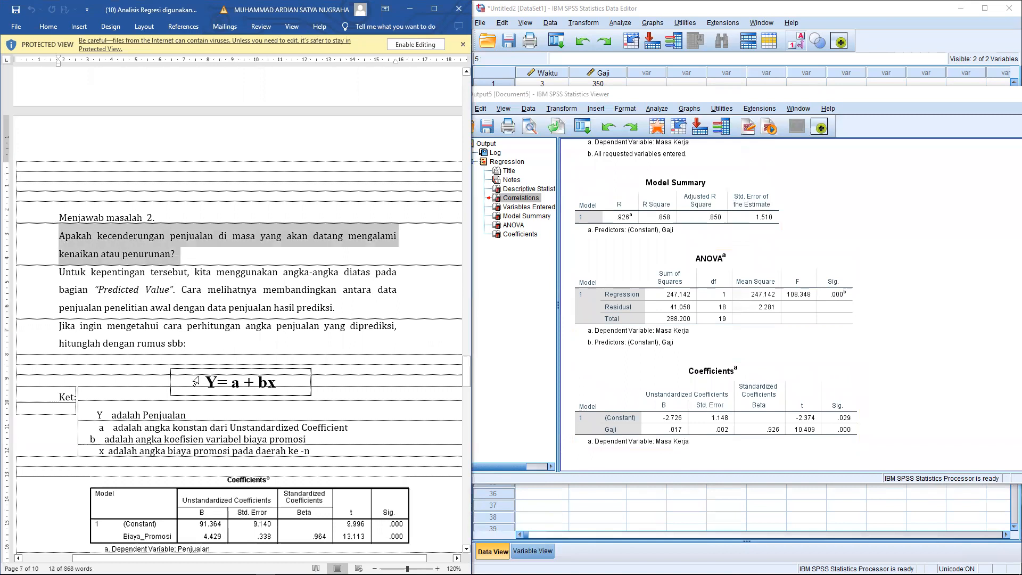
pyautogui.moveTo(197, 379); pyautogui.dragTo(227, 384)
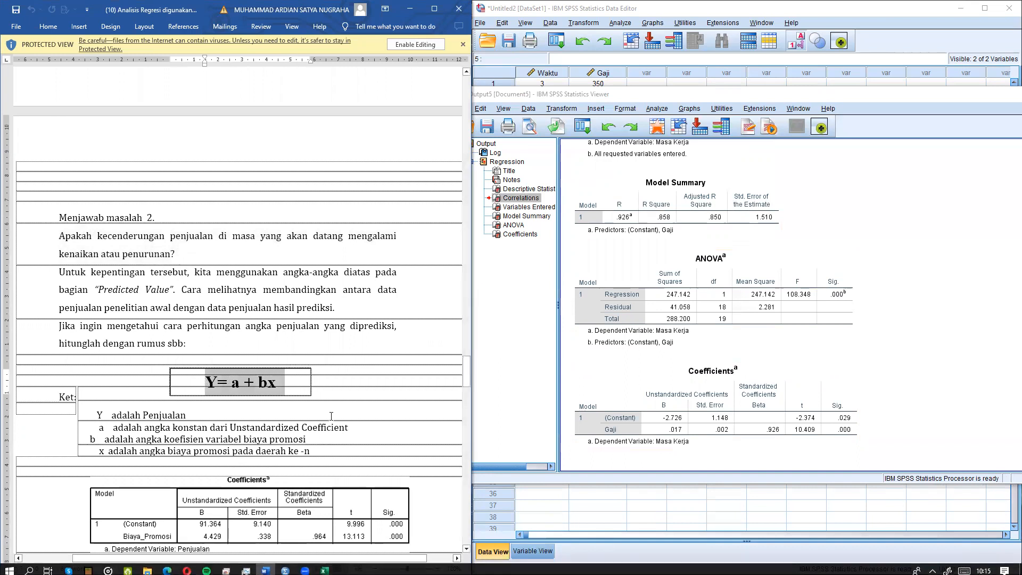
pyautogui.scroll(-3, 262, 397)
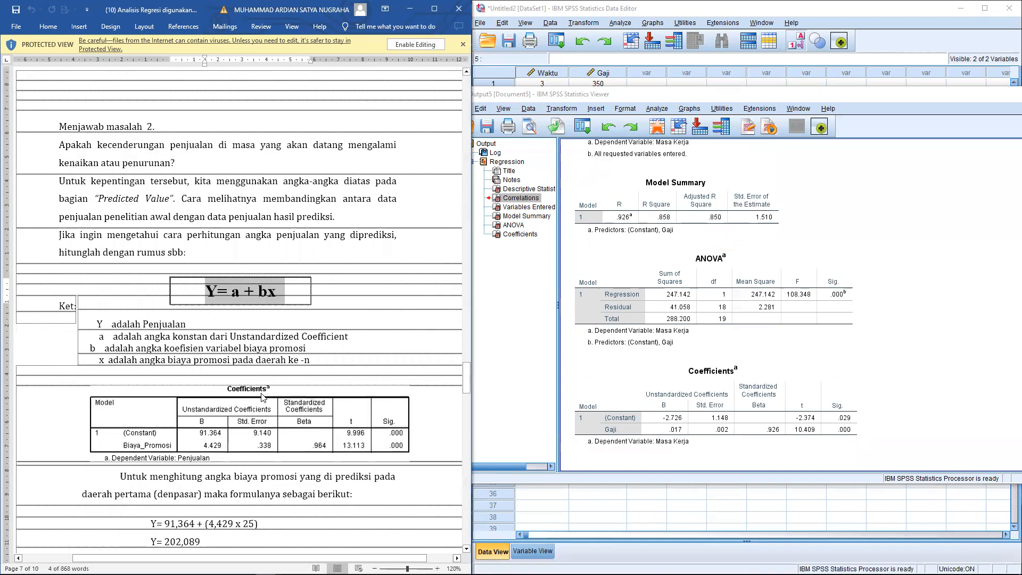
# Open a blank Notepad document and enlarge its text to 320%
pyautogui.moveTo(25, 573)
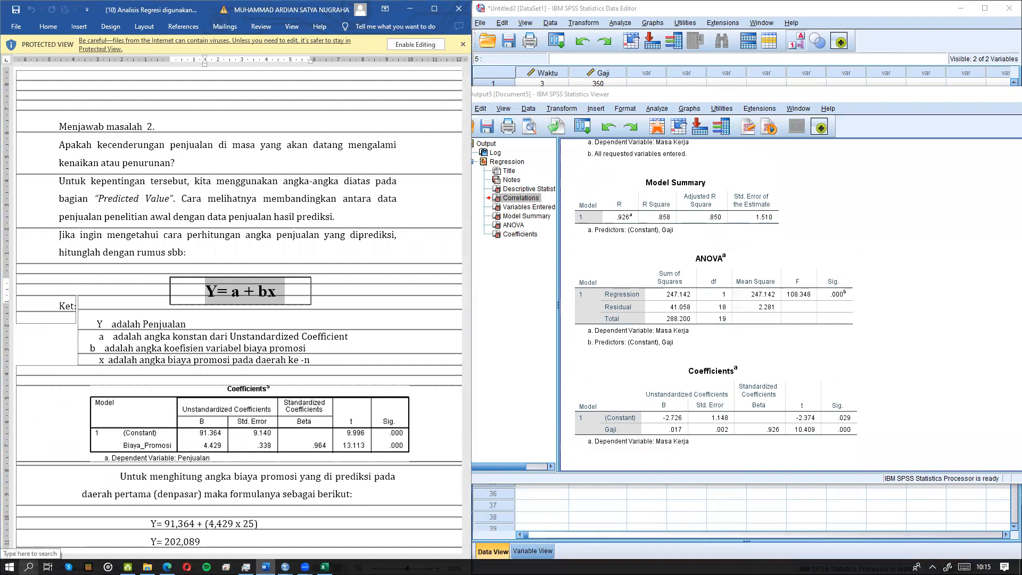
pyautogui.click(29, 566)
pyautogui.write('note')
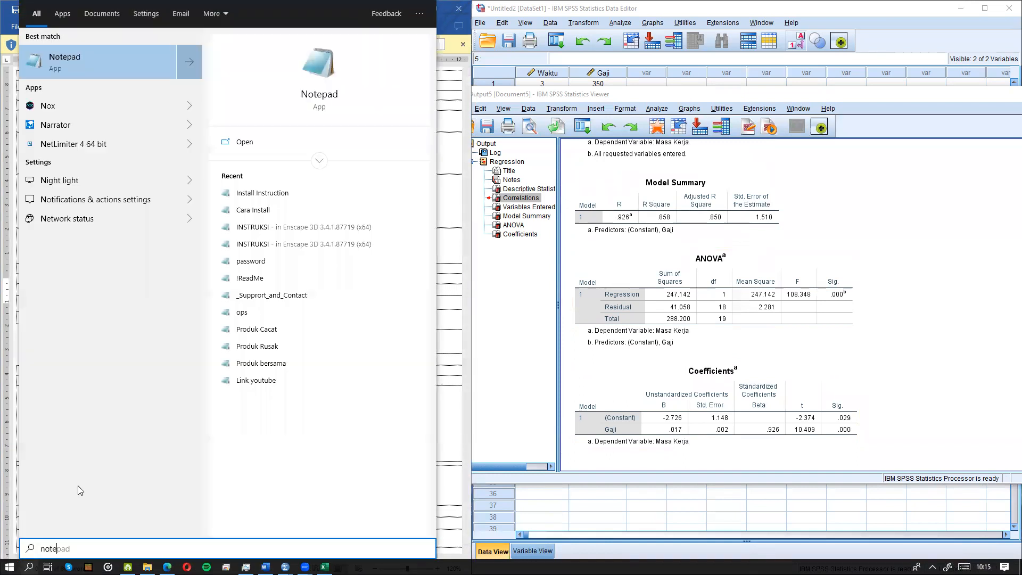
pyautogui.press('Return')
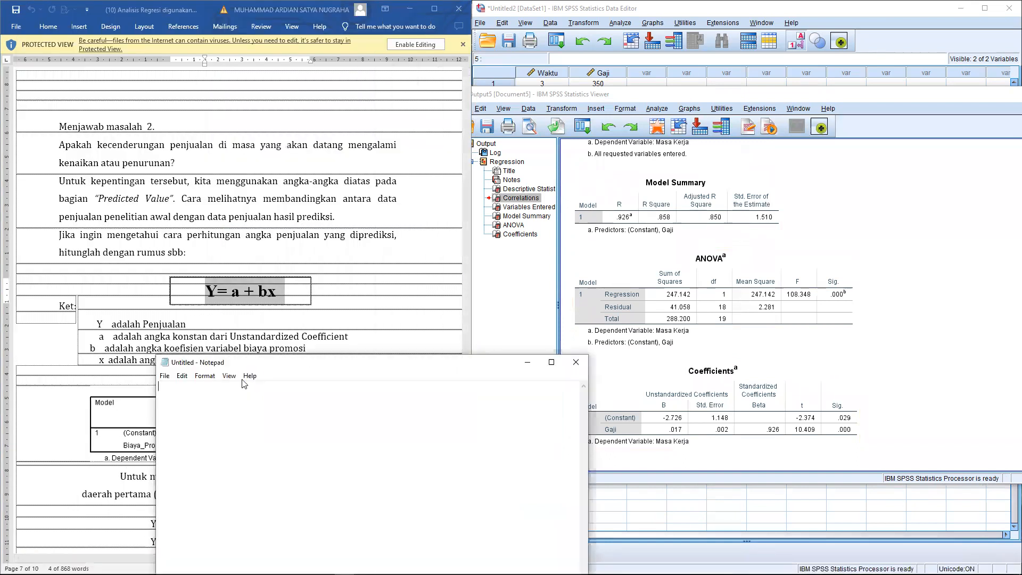
pyautogui.moveTo(251, 363); pyautogui.dragTo(290, 357)
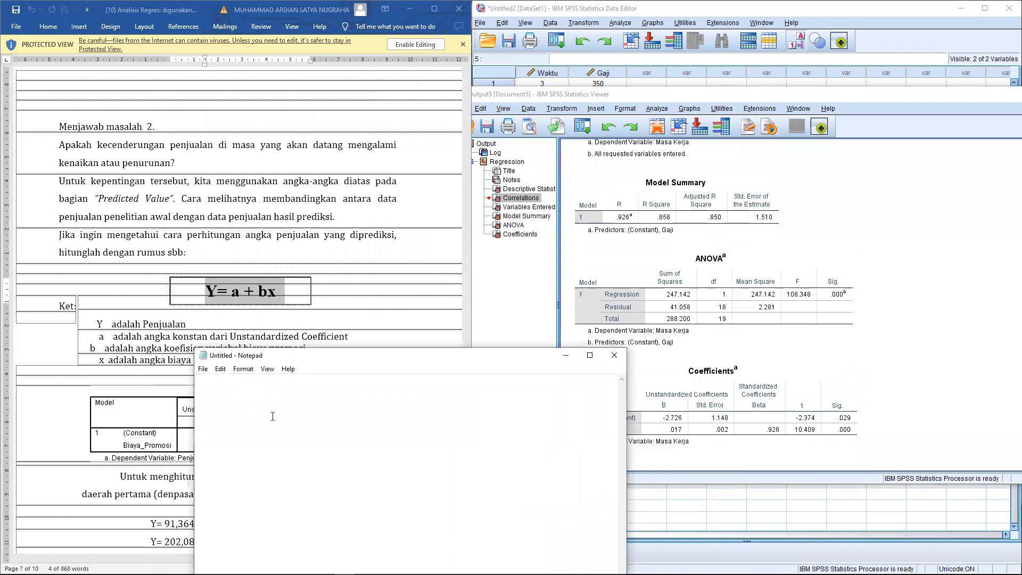
pyautogui.scroll(15, 273, 416)
# Write the general regression equation Y=a+bx on the first line of the note
pyautogui.write('Y=')
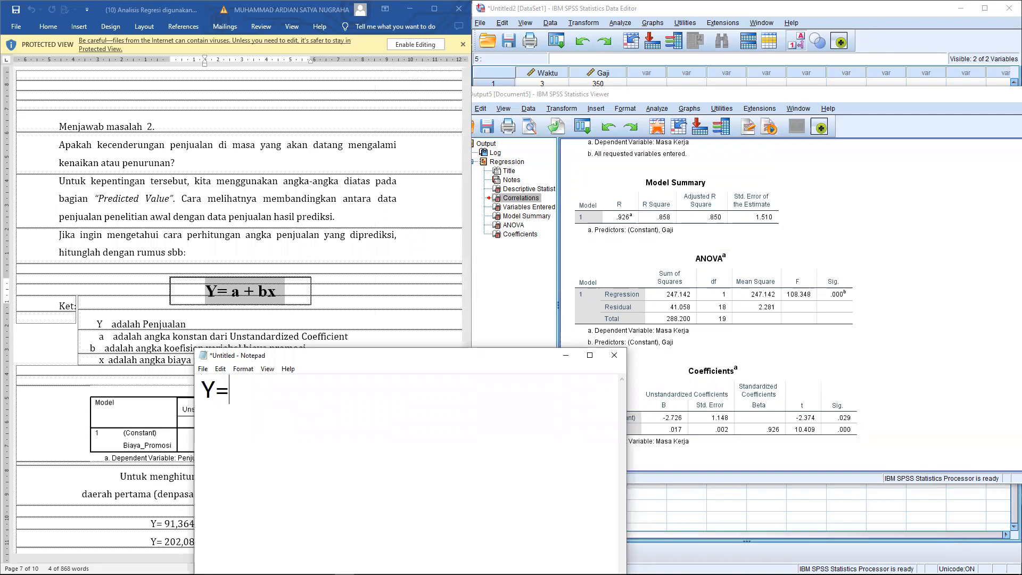
pyautogui.write('a+bx+')
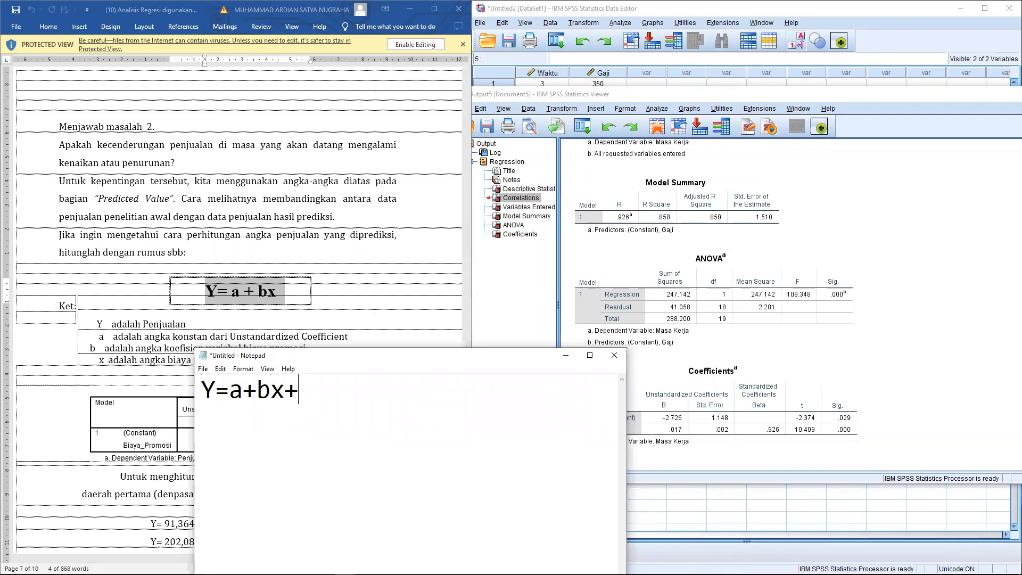
pyautogui.press('BackSpace')
# Add the equation Y=-2.726 + 0.17x on a second line, based on the unstandardized values in the Coefficients table
pyautogui.press('Return')
pyautogui.write('=Y')
pyautogui.press('BackSpace')
pyautogui.press('BackSpace')
pyautogui.write('Y-')
pyautogui.press('BackSpace')
pyautogui.write('+')
pyautogui.press('BackSpace')
pyautogui.write('=')
pyautogui.moveTo(410, 355); pyautogui.dragTo(350, 243)
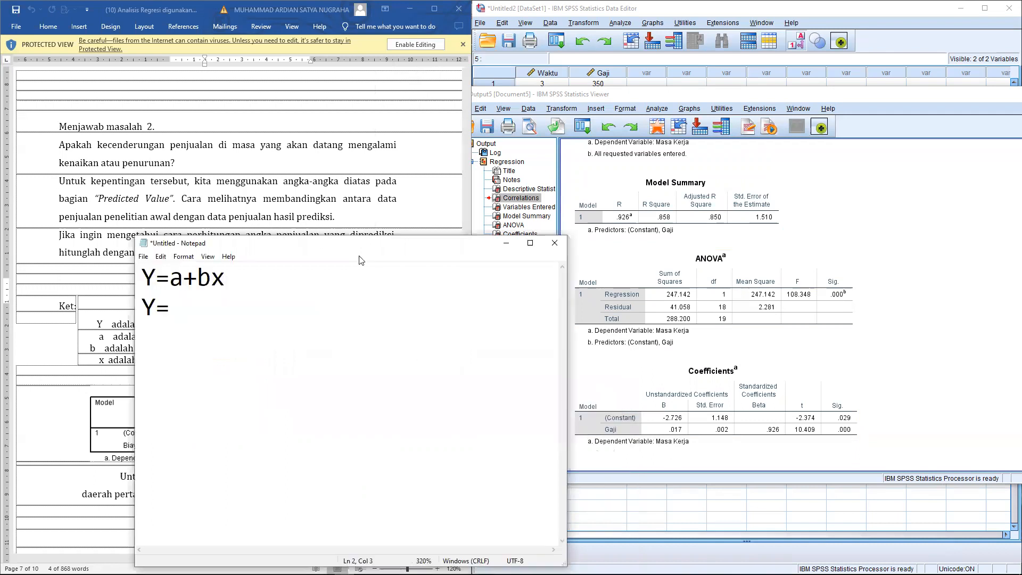
pyautogui.click(674, 422)
pyautogui.click(180, 305)
pyautogui.write('-2.726')
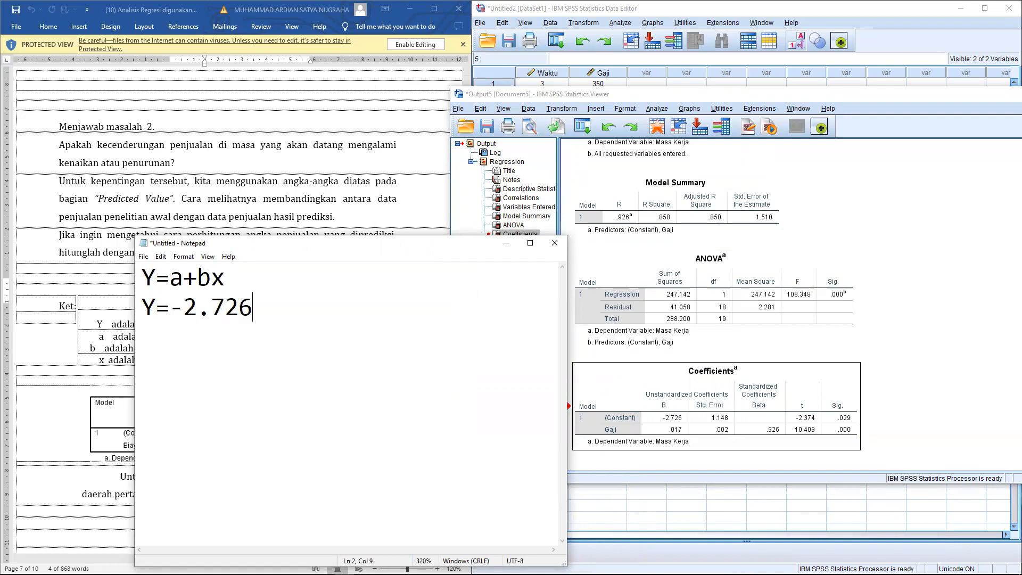
pyautogui.write(' + 0.17')
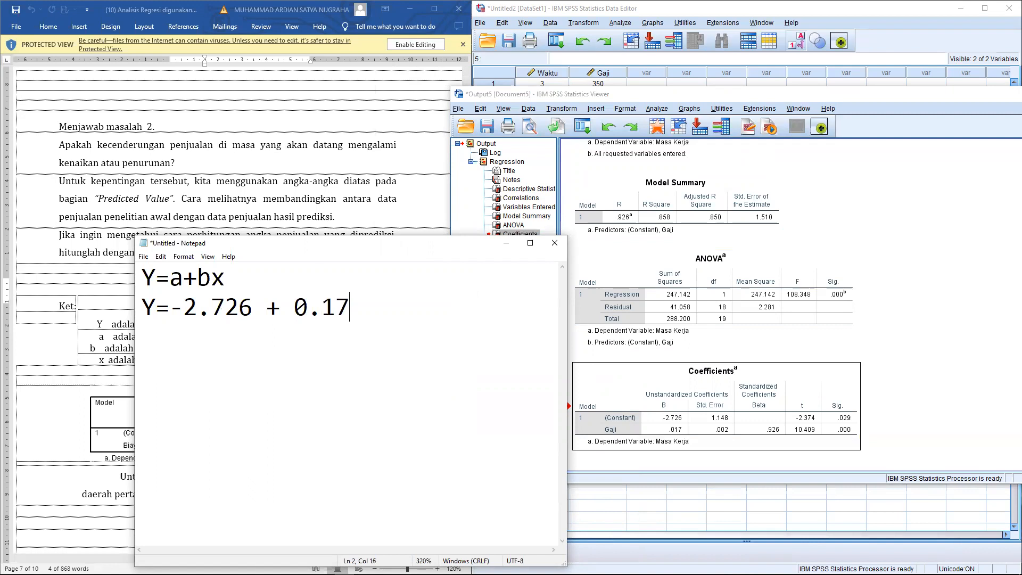
pyautogui.write('x')
# Highlight the second equation, then move the note clear of the document and return to the Latihan 6 questions
pyautogui.moveTo(364, 311); pyautogui.dragTo(141, 307)
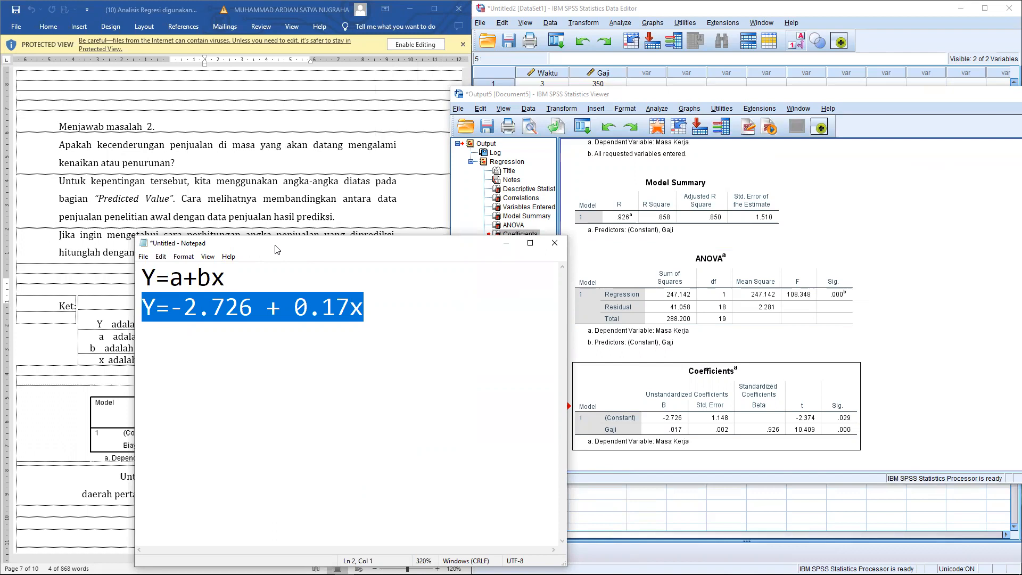
pyautogui.moveTo(276, 250); pyautogui.dragTo(991, 254)
pyautogui.scroll(-15, 258, 289)
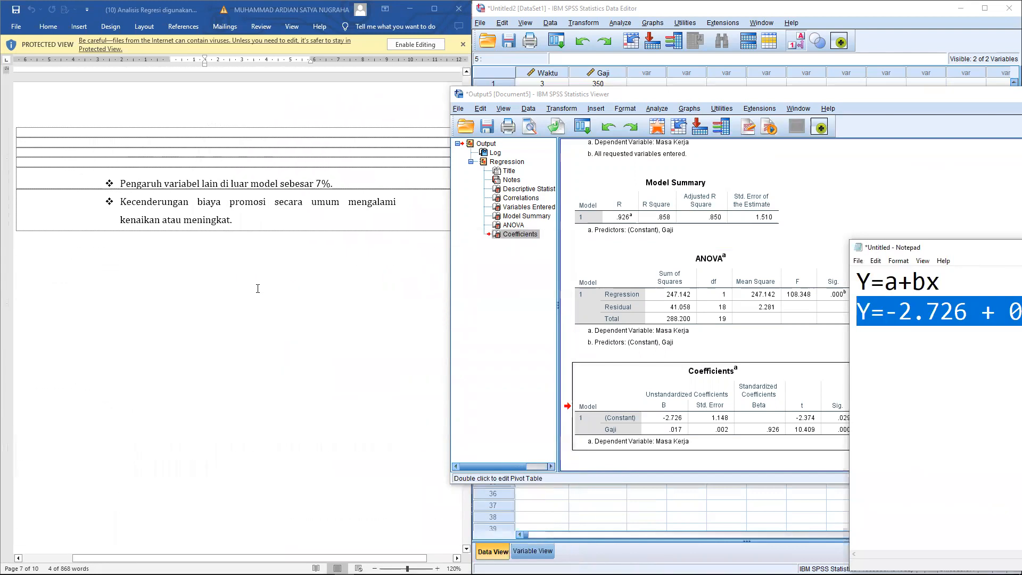
pyautogui.scroll(-10, 257, 288)
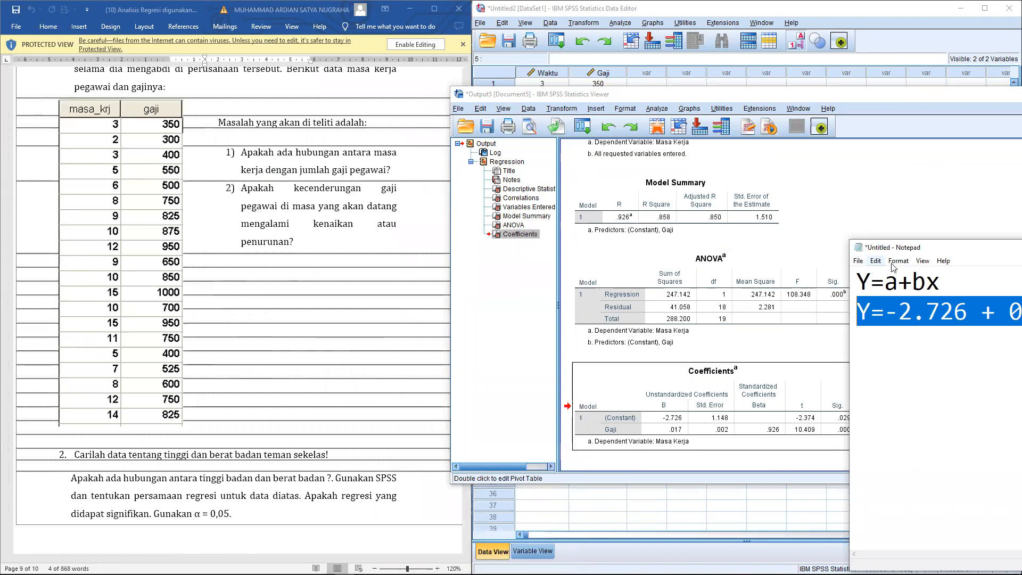
# Bring the note back into view and add the substituted equation Y=-2.726 + 0.17(25) with its result Y=14.774 below the existing lines
pyautogui.moveTo(935, 251); pyautogui.dragTo(583, 192)
pyautogui.click(752, 255)
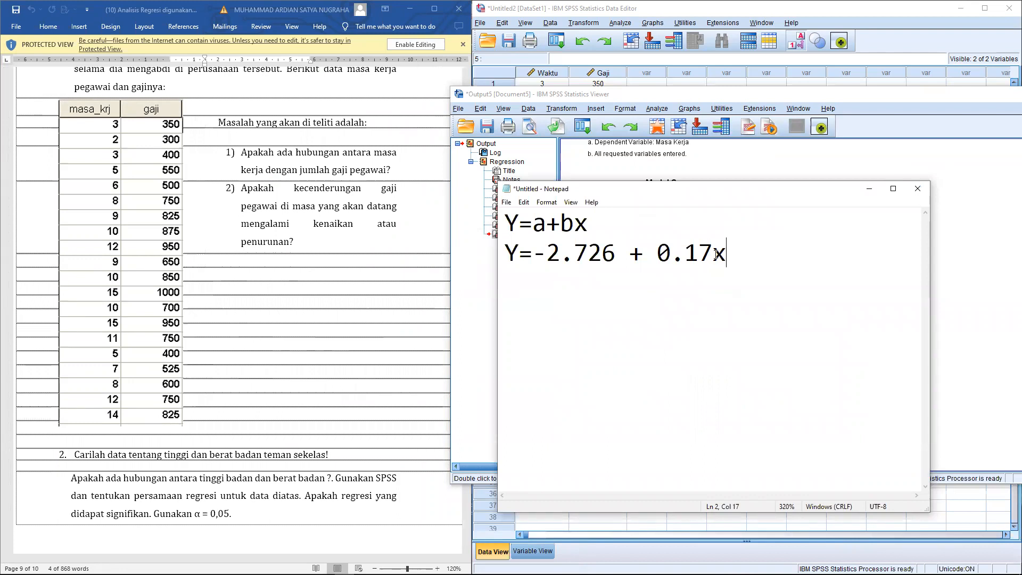
pyautogui.moveTo(713, 254); pyautogui.dragTo(728, 253)
pyautogui.click(738, 253)
pyautogui.press('Return')
pyautogui.press('Return')
pyautogui.write('Y=-2.726 + ')
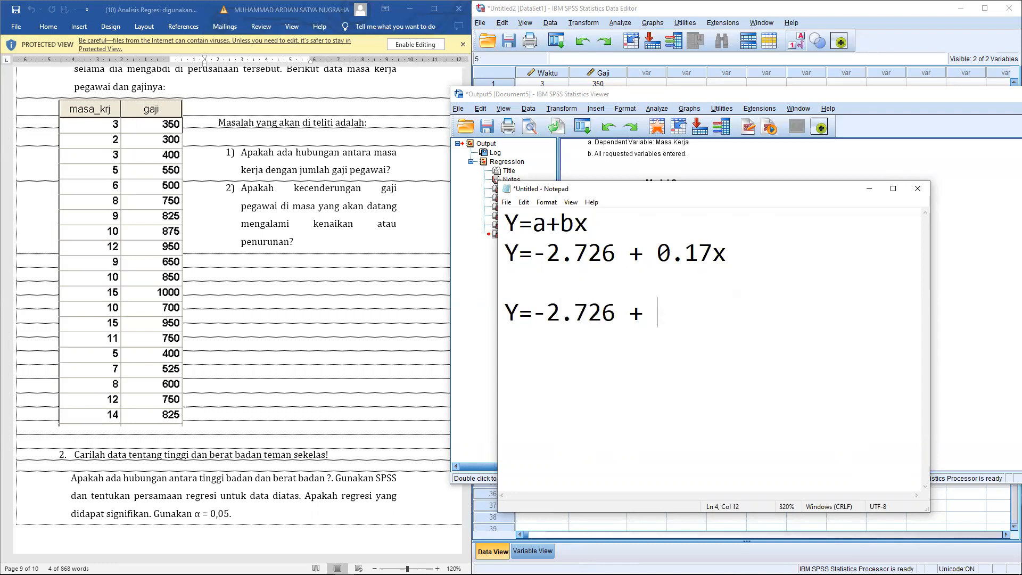
pyautogui.write('0.17(25)')
pyautogui.press('Return')
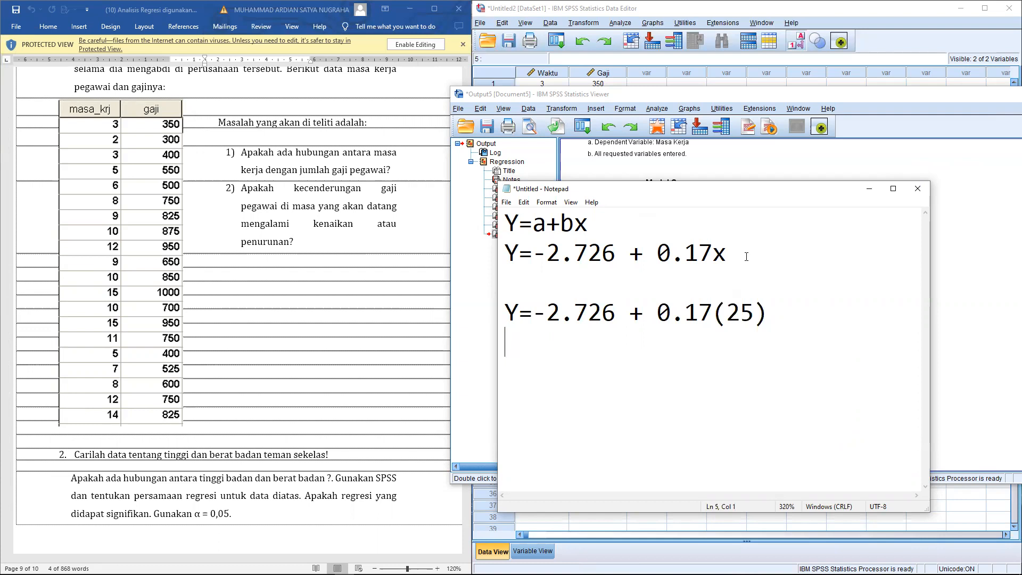
pyautogui.write('Y=14.774')
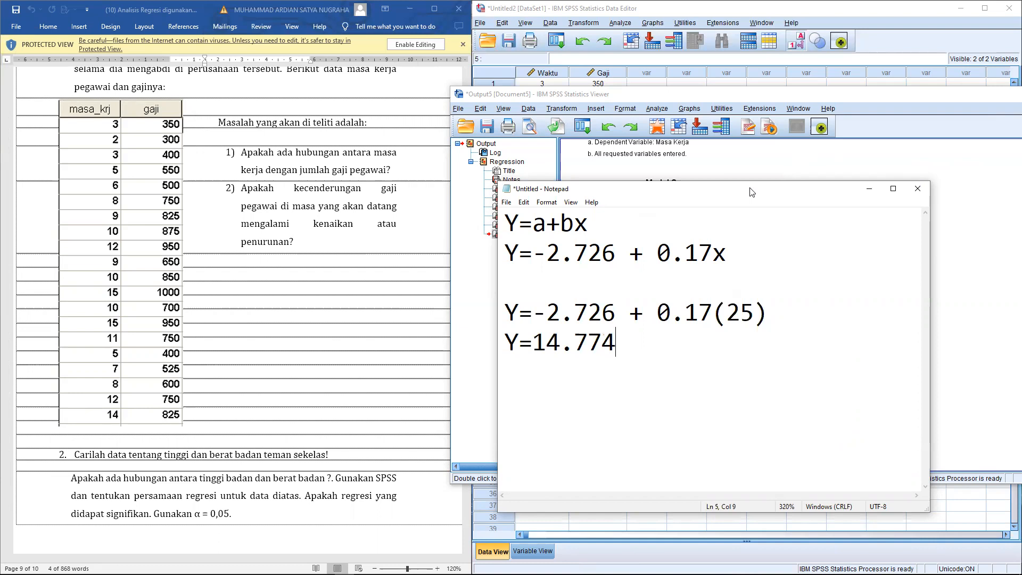
# Move the note beside the Coefficients table and correct the coefficient to 0.017 in both numeric equations
pyautogui.moveTo(750, 191); pyautogui.dragTo(303, 138)
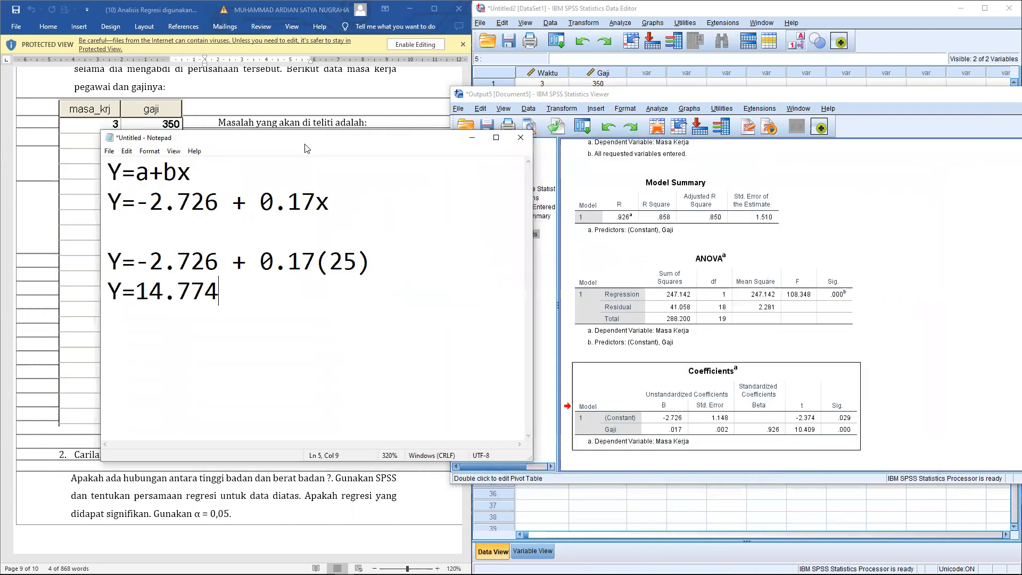
pyautogui.click(289, 205)
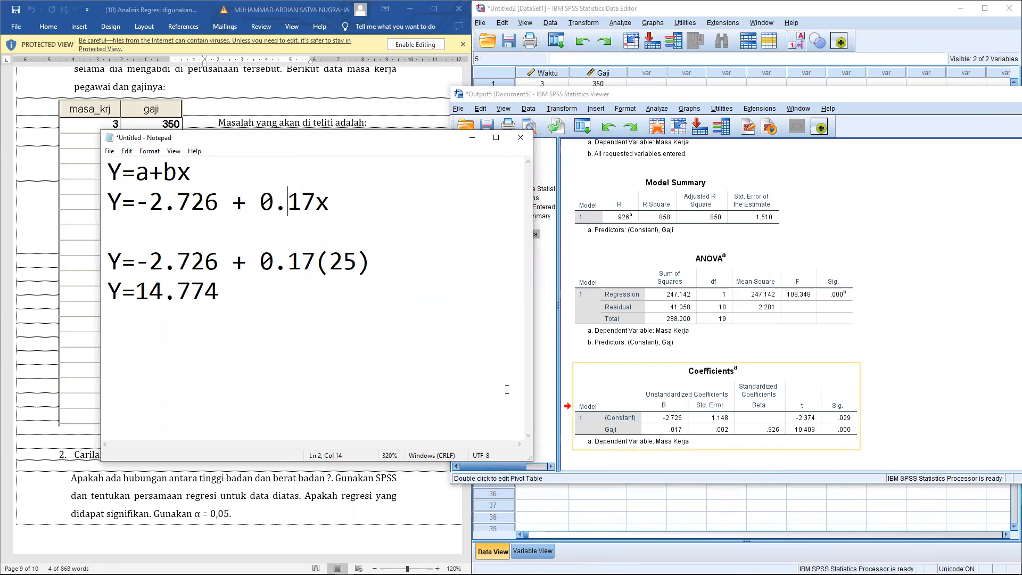
pyautogui.write('0')
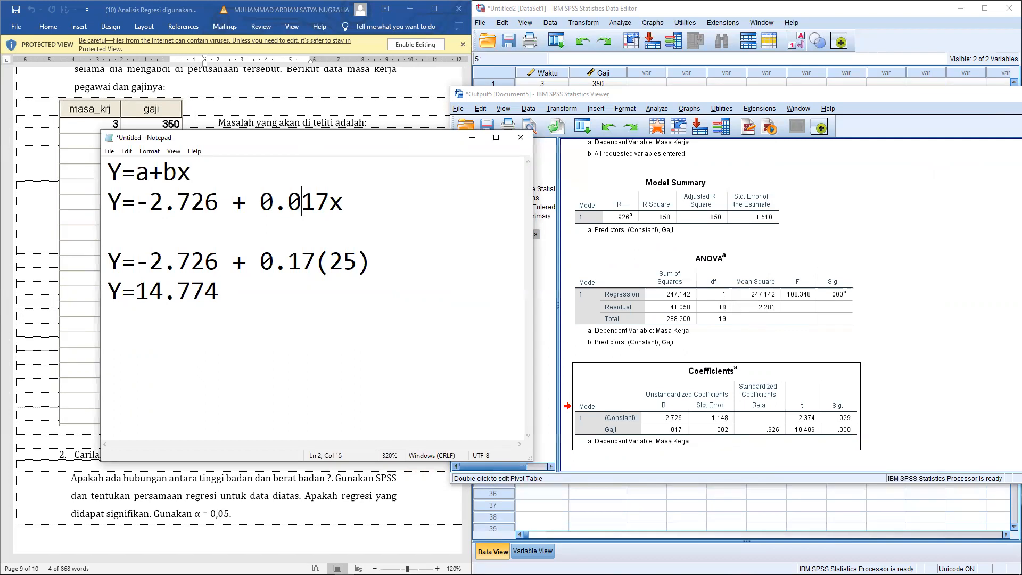
pyautogui.click(293, 262)
pyautogui.write('0')
# Replace the calculated result on the last line with Y= -2.301 and highlight that line
pyautogui.moveTo(219, 292); pyautogui.dragTo(122, 292)
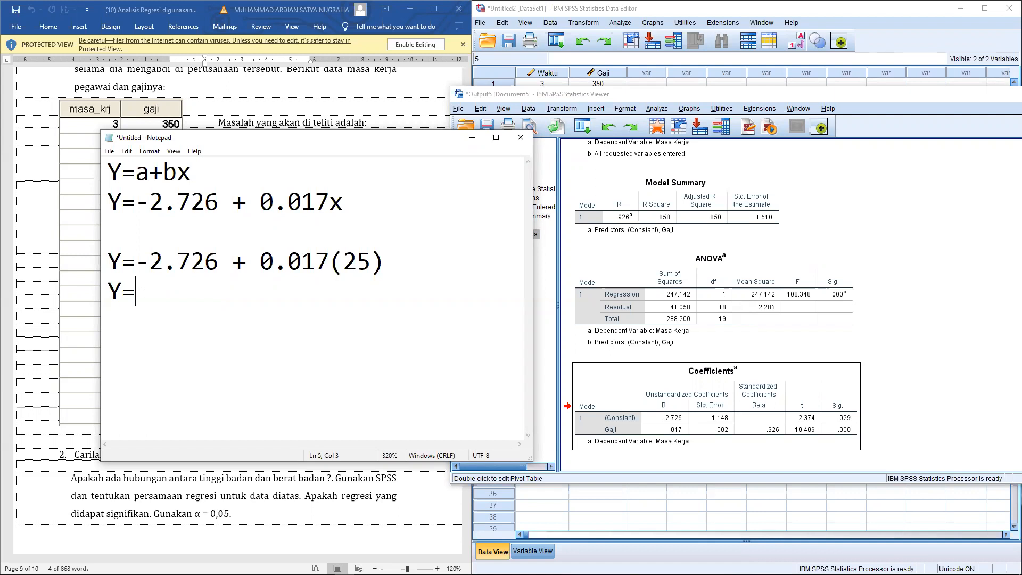
pyautogui.write('-2.301')
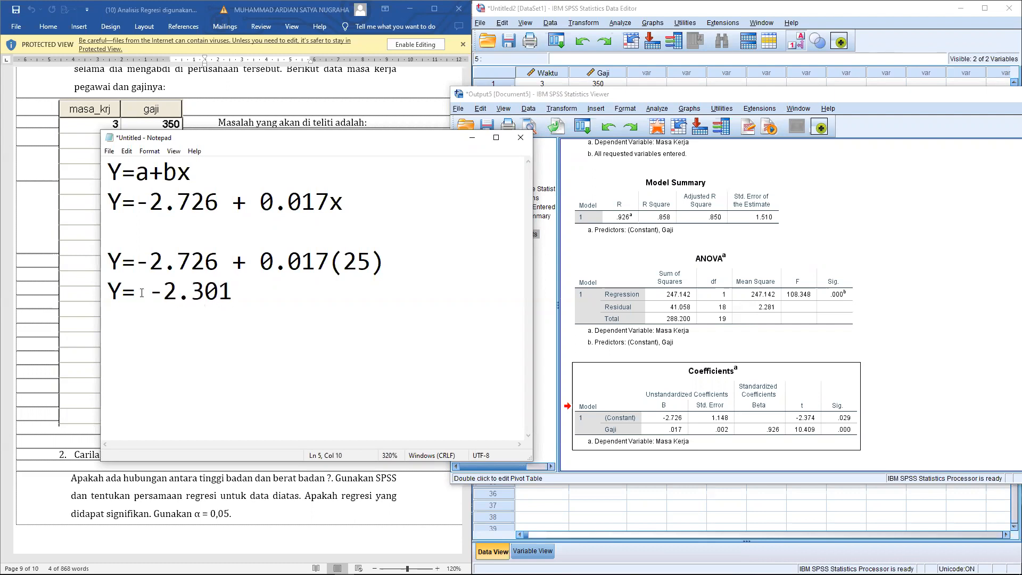
pyautogui.moveTo(254, 300); pyautogui.dragTo(79, 299)
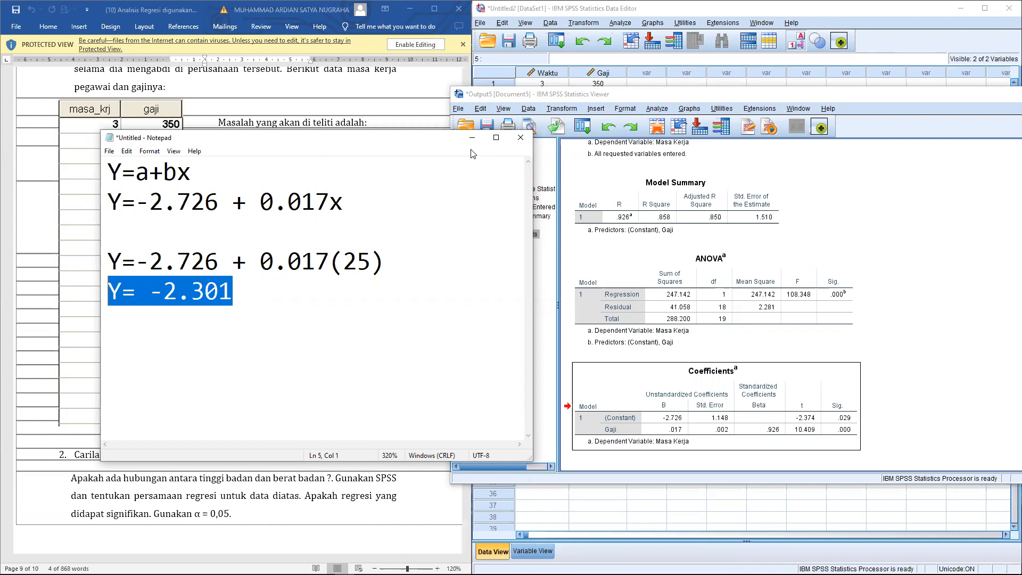
# Place the note beside the Latihan 6 questions and compare its result with question 2 about rising or falling salaries, highlighting the word "penurunan?"
pyautogui.moveTo(435, 143); pyautogui.dragTo(790, 163)
pyautogui.moveTo(299, 242); pyautogui.dragTo(244, 191)
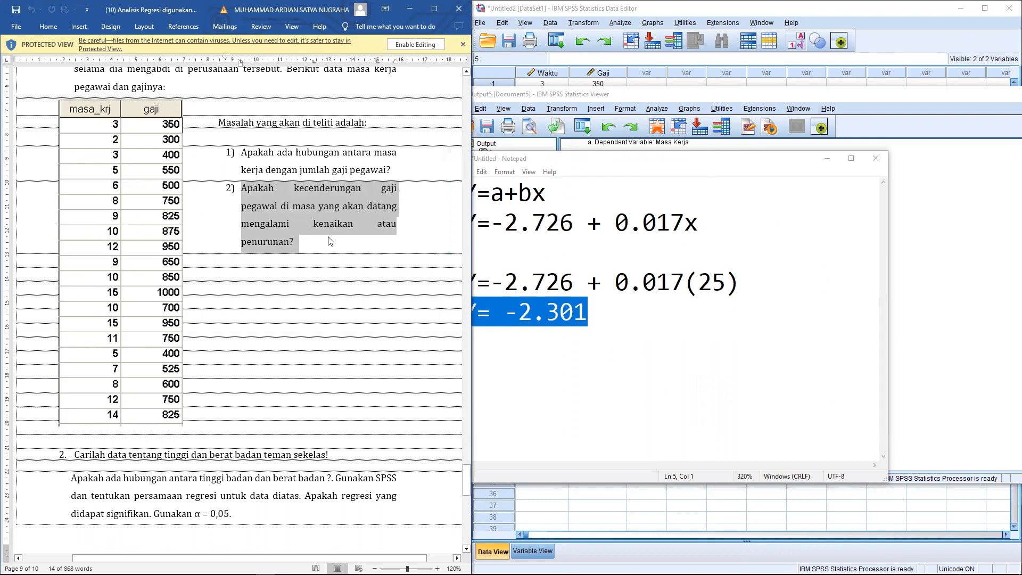
pyautogui.click(353, 230)
pyautogui.moveTo(341, 238); pyautogui.dragTo(240, 243)
pyautogui.click(679, 302)
pyautogui.moveTo(680, 301); pyautogui.dragTo(487, 301)
pyautogui.press('Home')
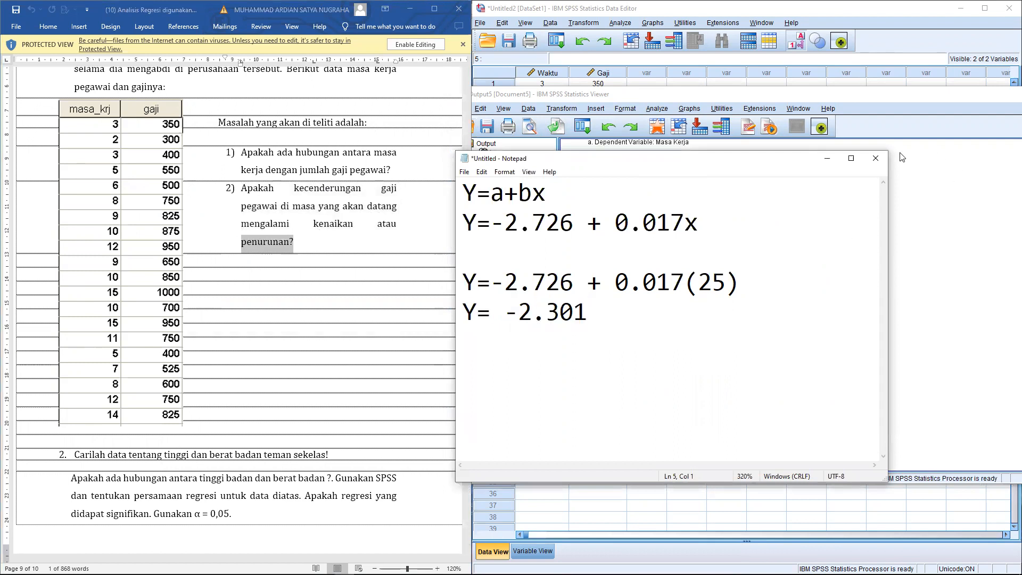
# Close the Notepad note without saving it
pyautogui.click(876, 158)
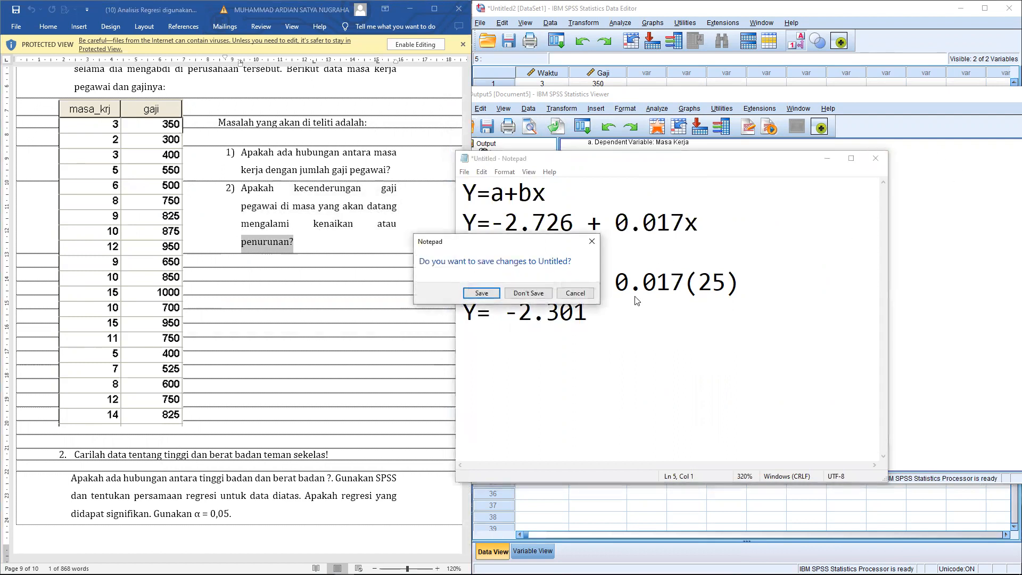
pyautogui.click(598, 244)
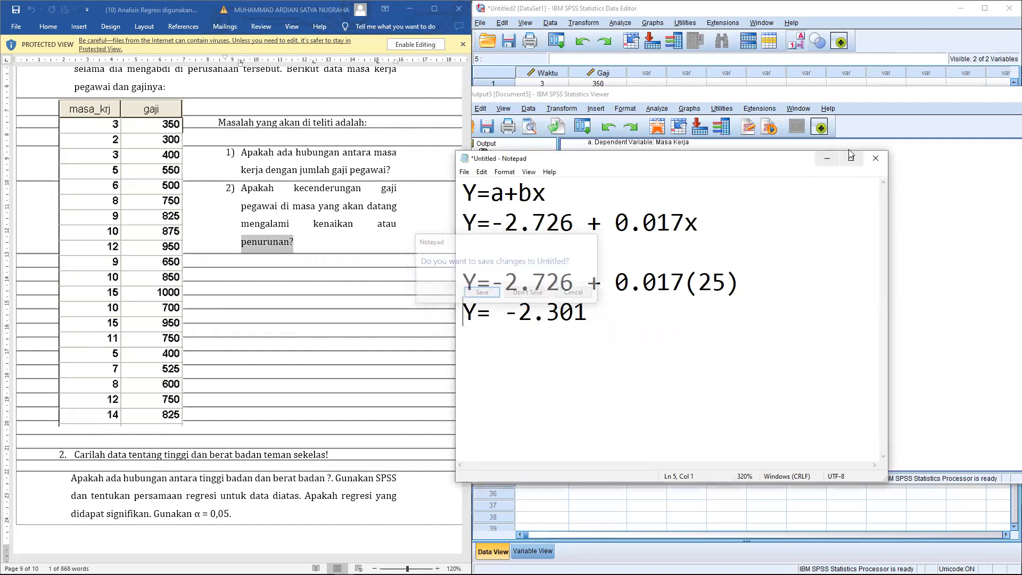
pyautogui.click(876, 158)
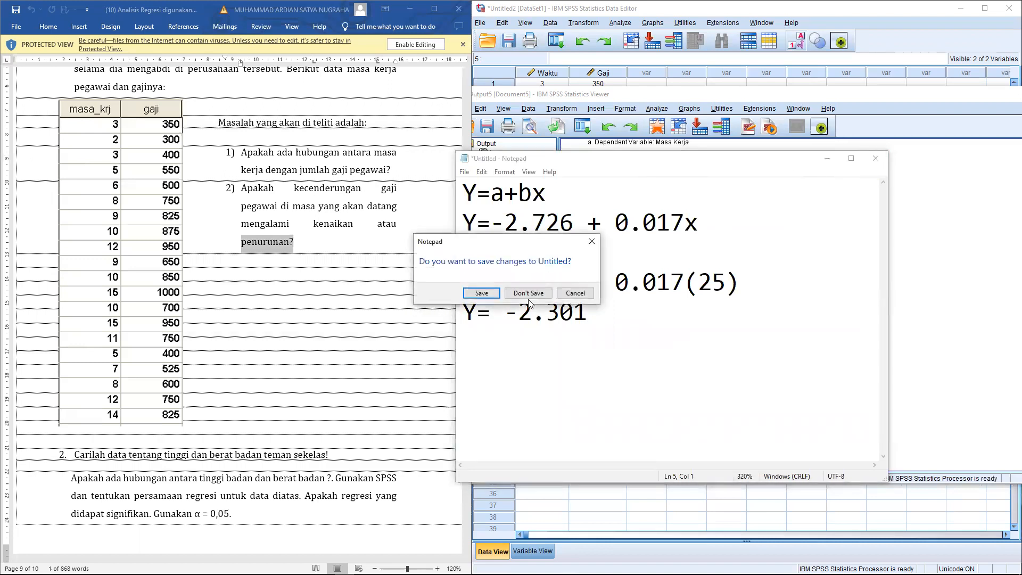
pyautogui.click(565, 297)
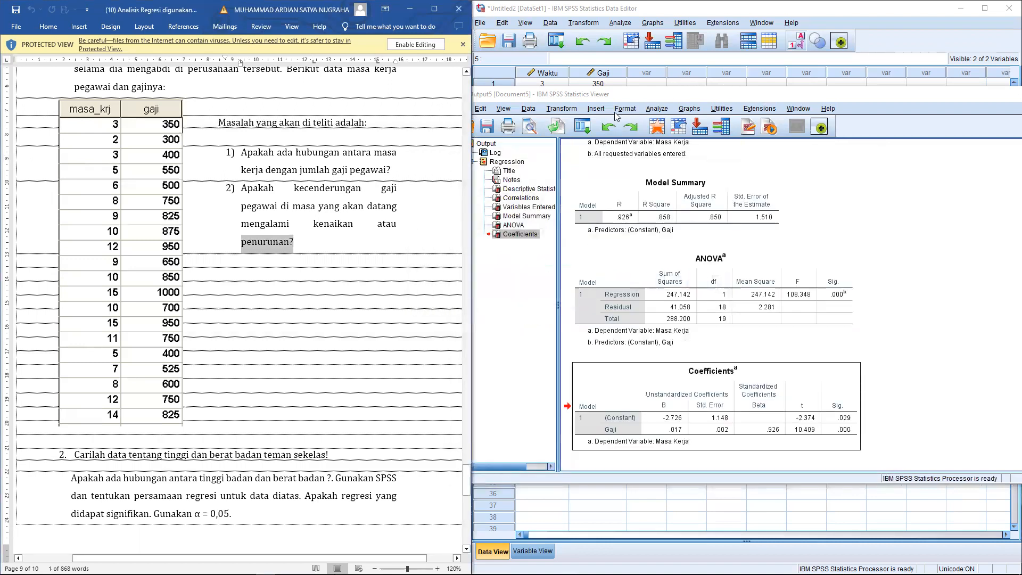
# Go to exercise 2 on height and weight data in the Word document
pyautogui.click(291, 267)
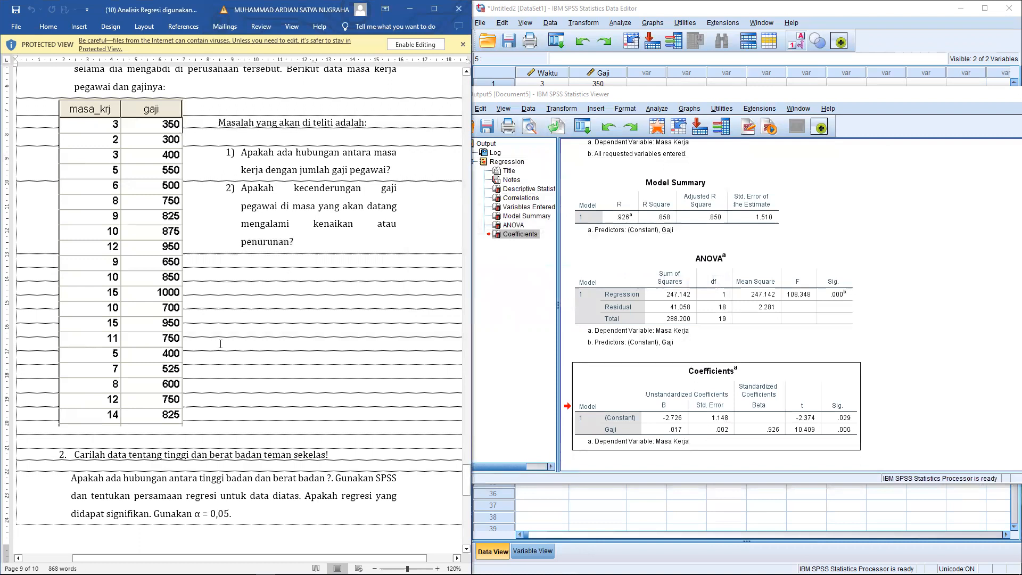
pyautogui.scroll(-5, 221, 344)
pyautogui.scroll(5, 224, 347)
pyautogui.scroll(1, 221, 266)
pyautogui.scroll(-8, 224, 267)
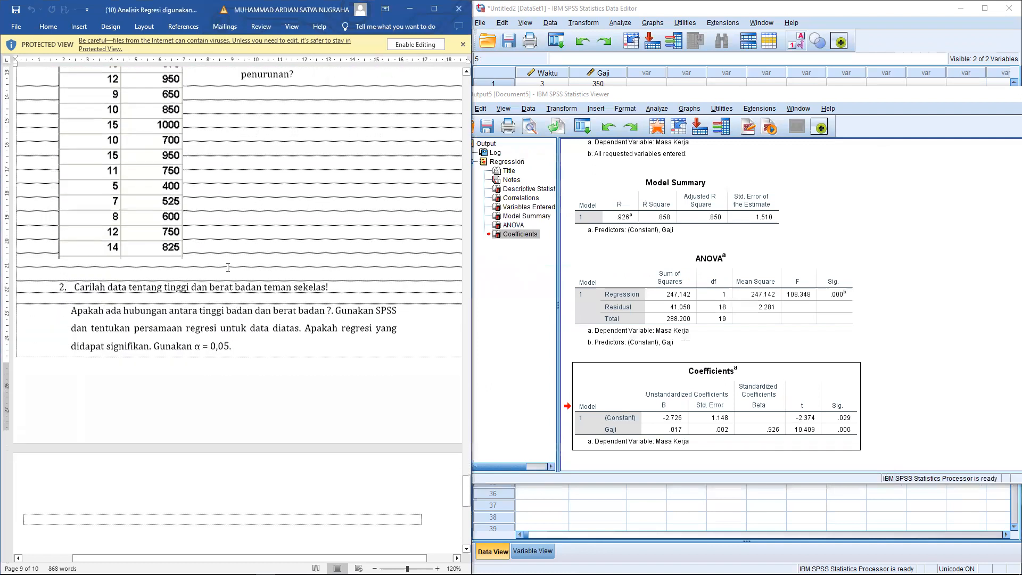
pyautogui.scroll(-2, 228, 267)
# Close the regression output without saving it, and mark the data topic and the significance level α = 0,05 in exercise 2
pyautogui.click(923, 95)
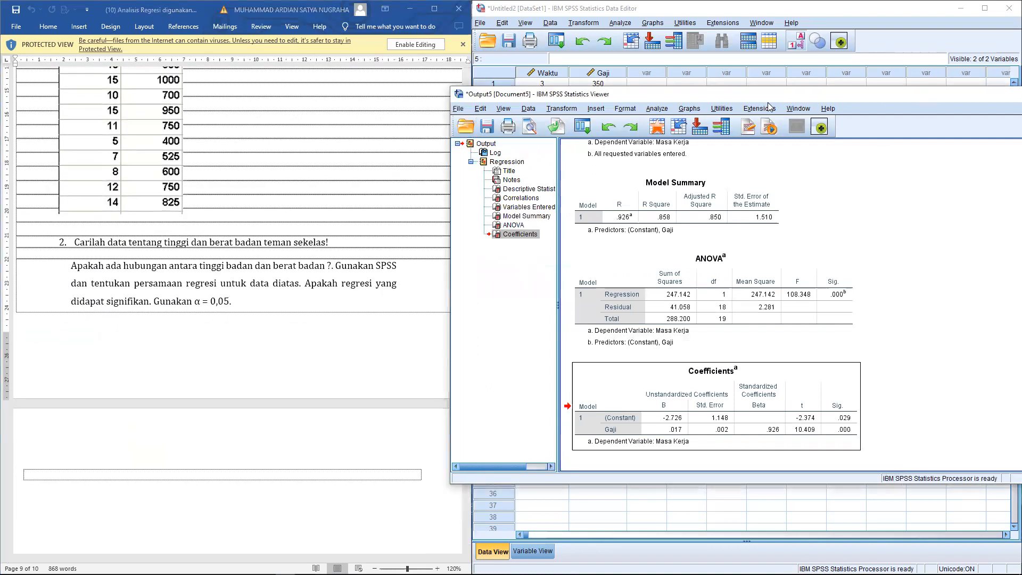
pyautogui.moveTo(768, 94); pyautogui.dragTo(630, 103)
pyautogui.click(972, 103)
pyautogui.click(648, 314)
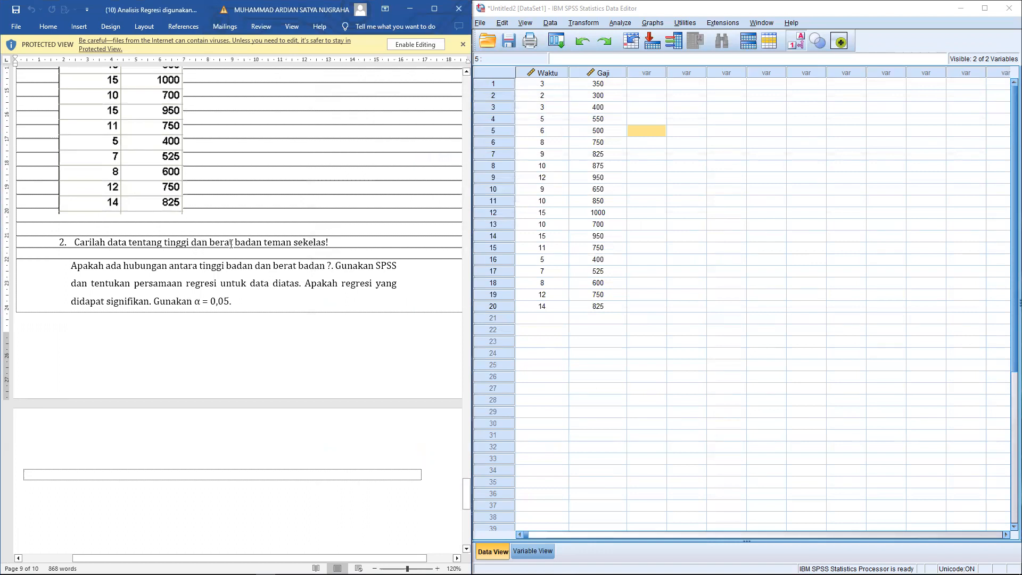
pyautogui.moveTo(230, 243); pyautogui.dragTo(293, 243)
pyautogui.moveTo(238, 302); pyautogui.dragTo(181, 303)
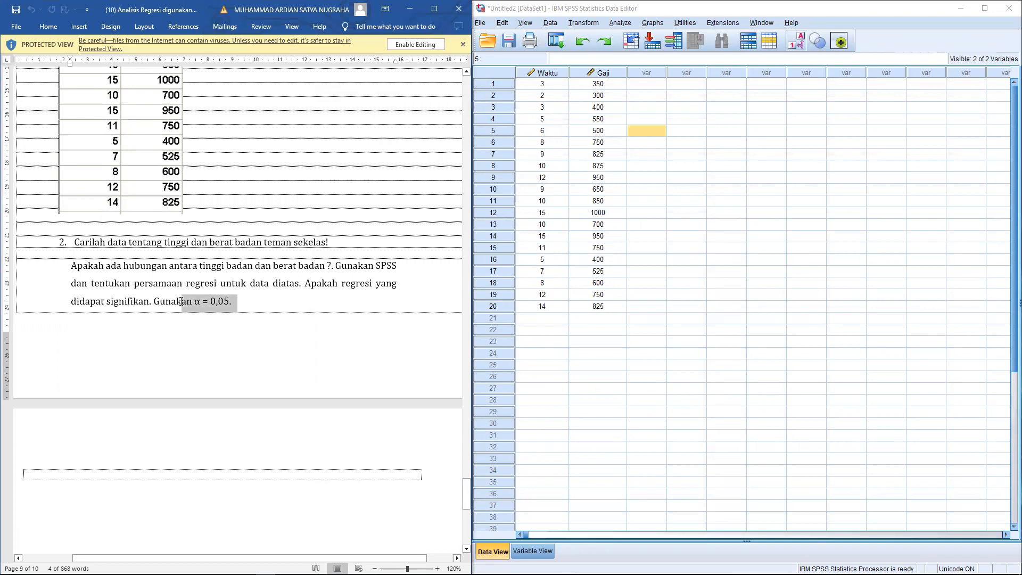
# Create a new empty dataset and close the output log window without saving it
pyautogui.click(646, 200)
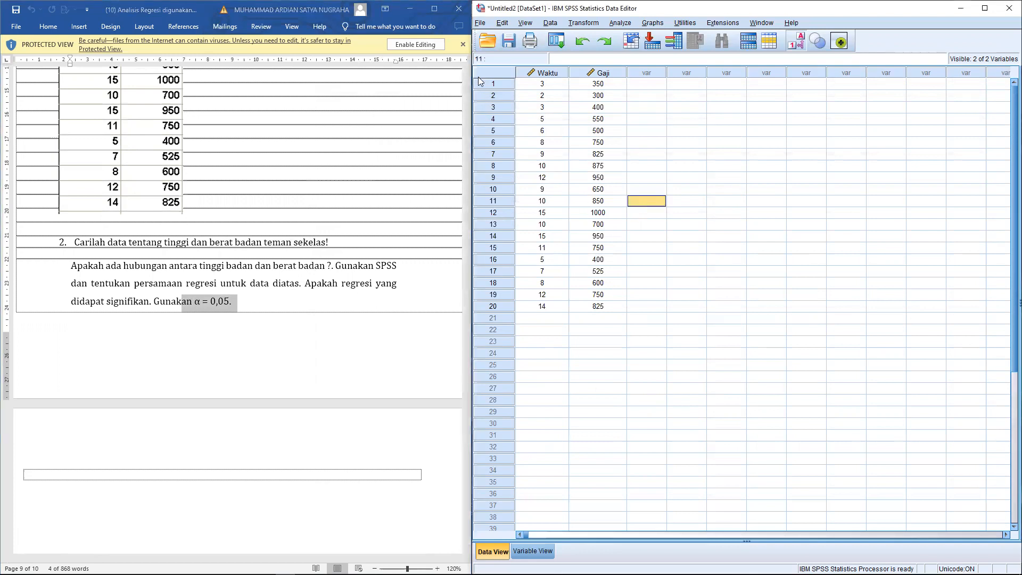
pyautogui.click(482, 24)
pyautogui.moveTo(503, 36)
pyautogui.click(647, 60)
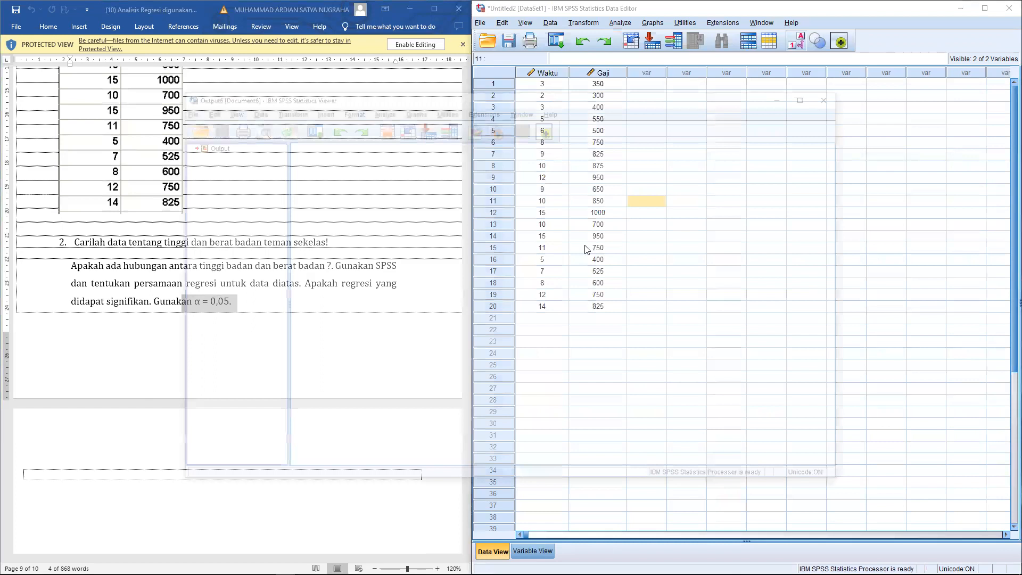
pyautogui.click(835, 94)
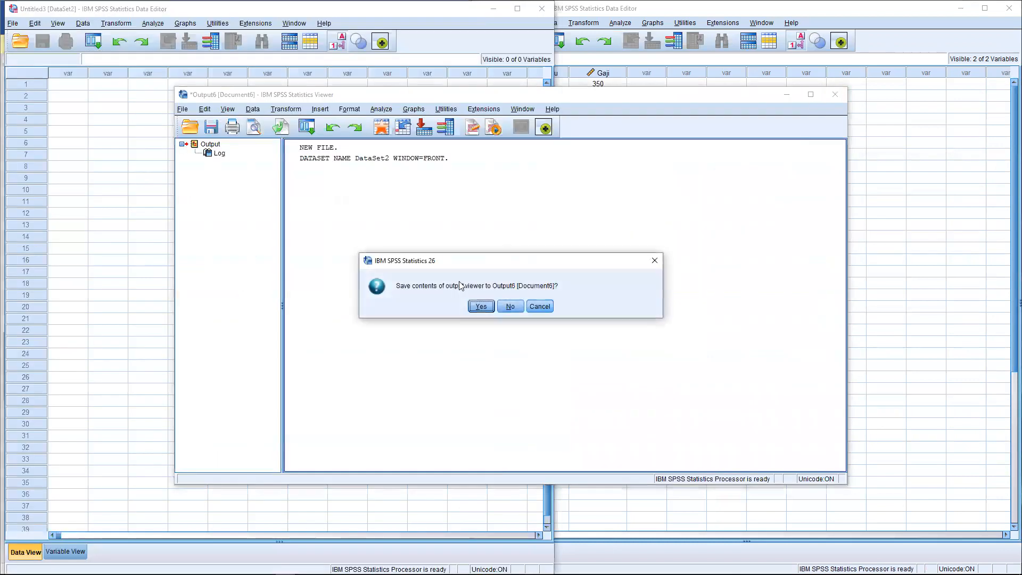
pyautogui.click(510, 306)
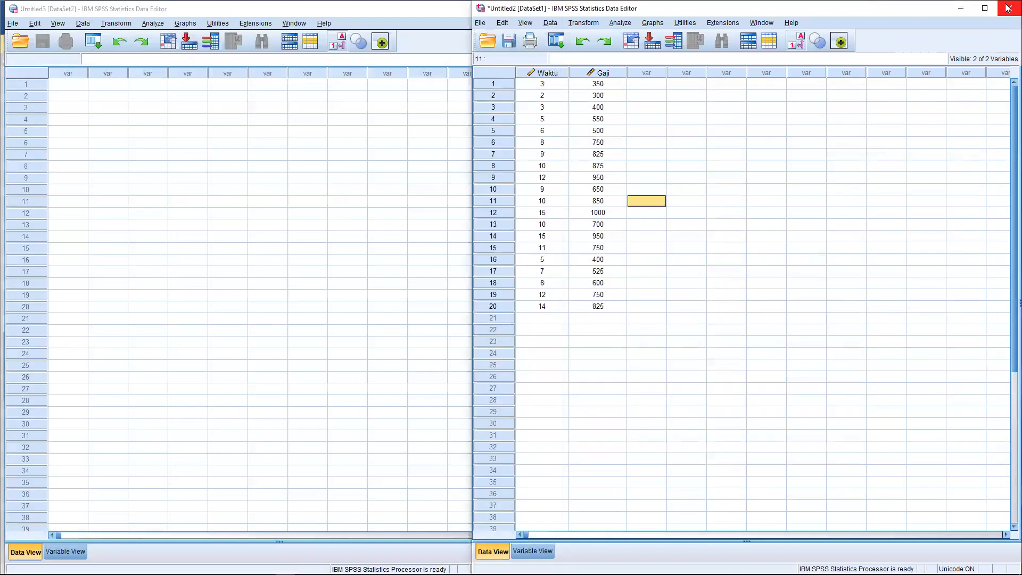
# Close the old Waktu and Gaji dataset and the remaining output window without saving them
pyautogui.click(1010, 8)
pyautogui.click(746, 319)
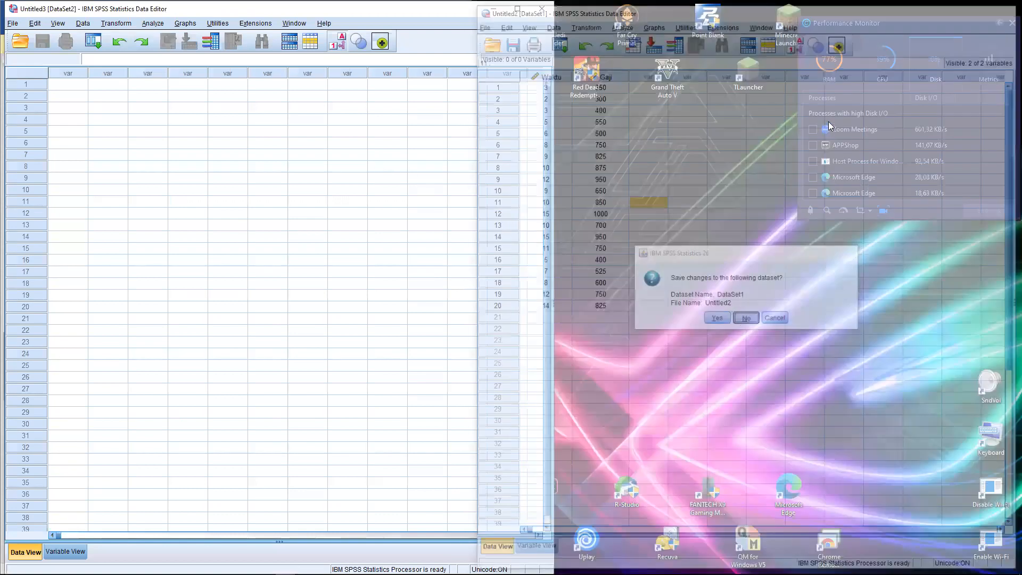
pyautogui.click(835, 94)
pyautogui.click(510, 306)
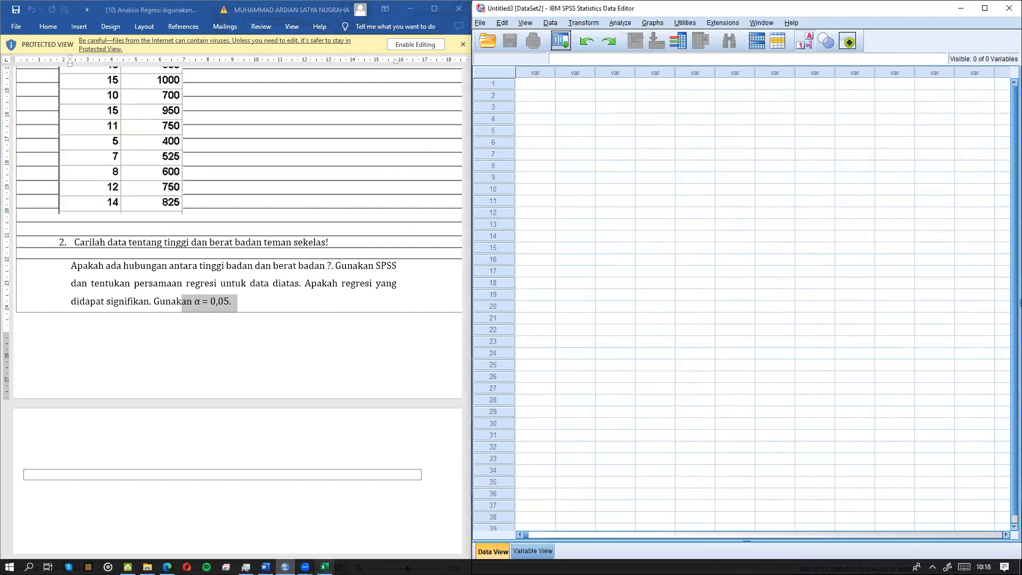
# Switch to the Book1 workbook in Excel, review the Nama, TB and BB data, and fit the workbook beside the empty SPSS dataset
pyautogui.click(324, 566)
pyautogui.moveTo(21, 143); pyautogui.dragTo(96, 475)
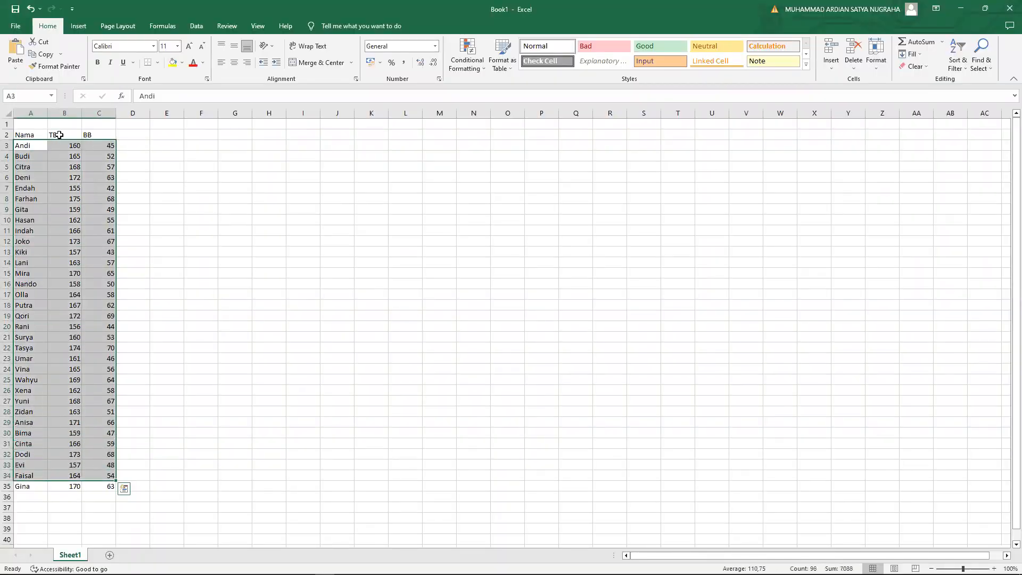
pyautogui.click(59, 134)
pyautogui.click(91, 135)
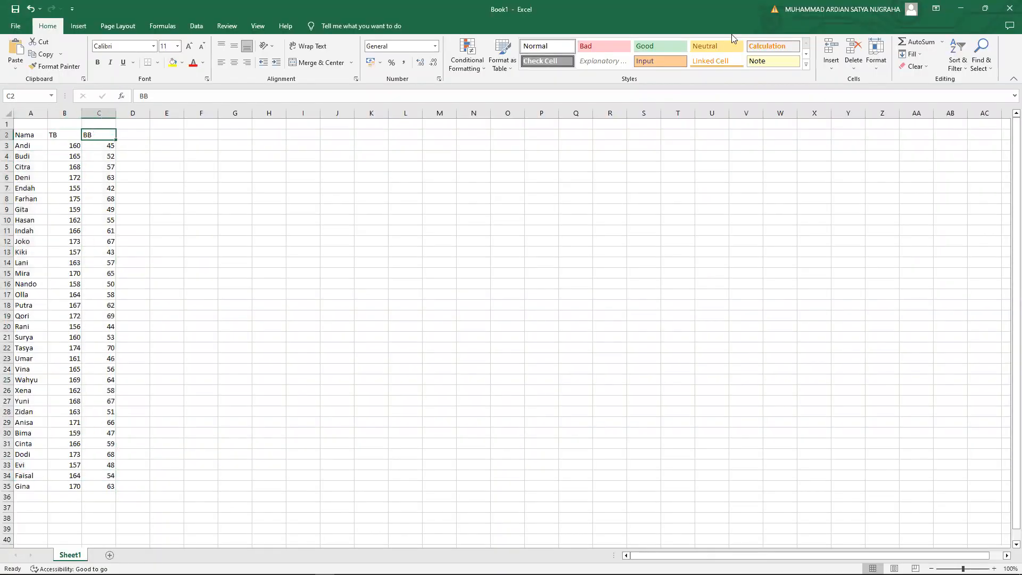
pyautogui.click(961, 8)
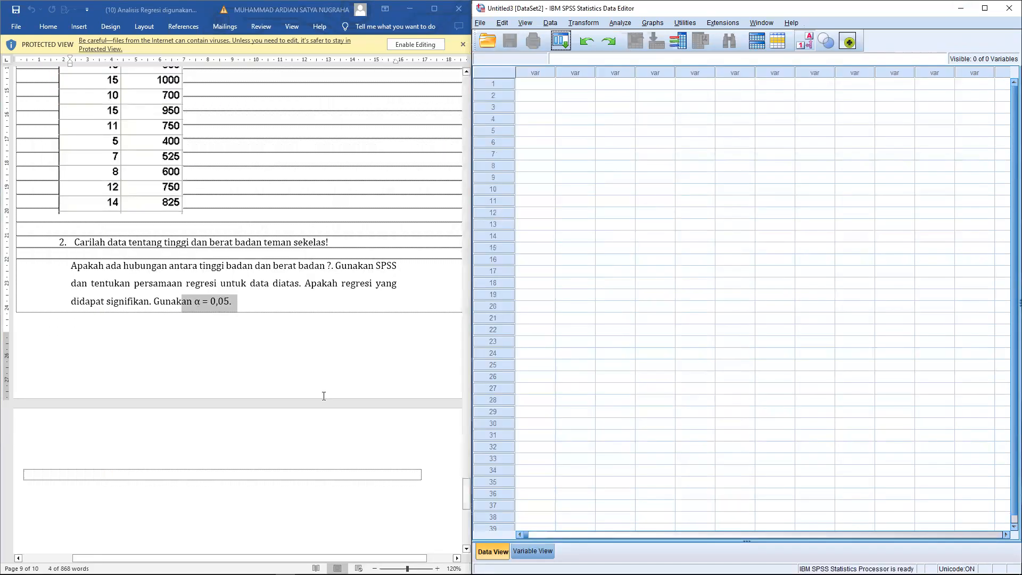
pyautogui.click(325, 567)
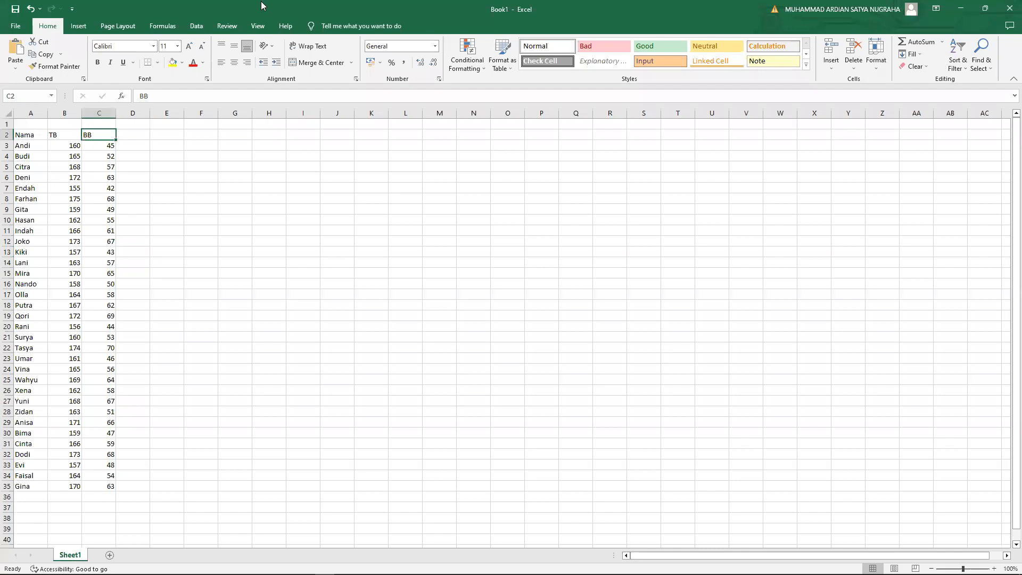
pyautogui.doubleClick(248, 8)
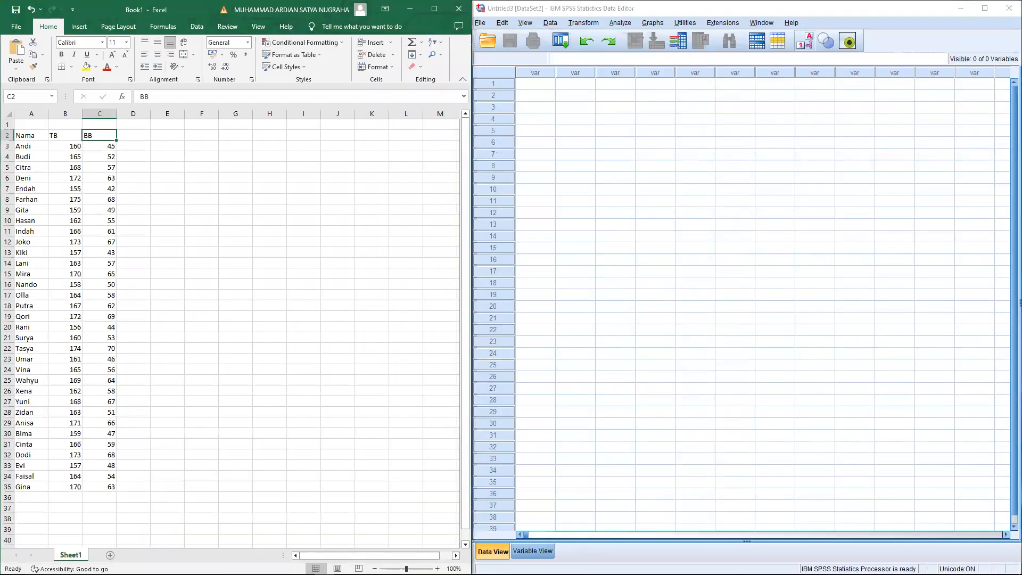
# Define the first variable of the new SPSS dataset with the name TB
pyautogui.click(532, 552)
pyautogui.click(542, 71)
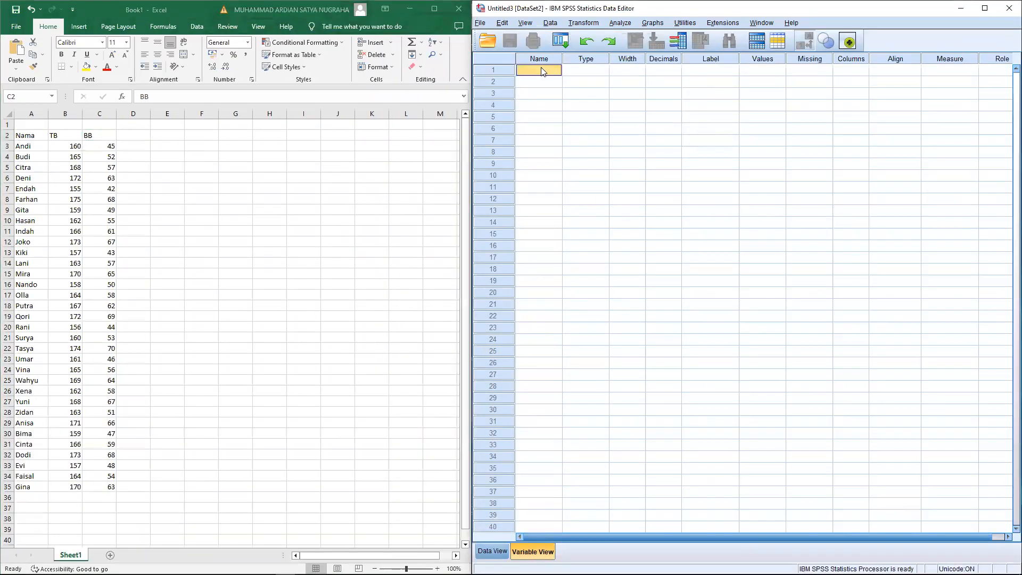
pyautogui.write('TB')
pyautogui.press('Tab')
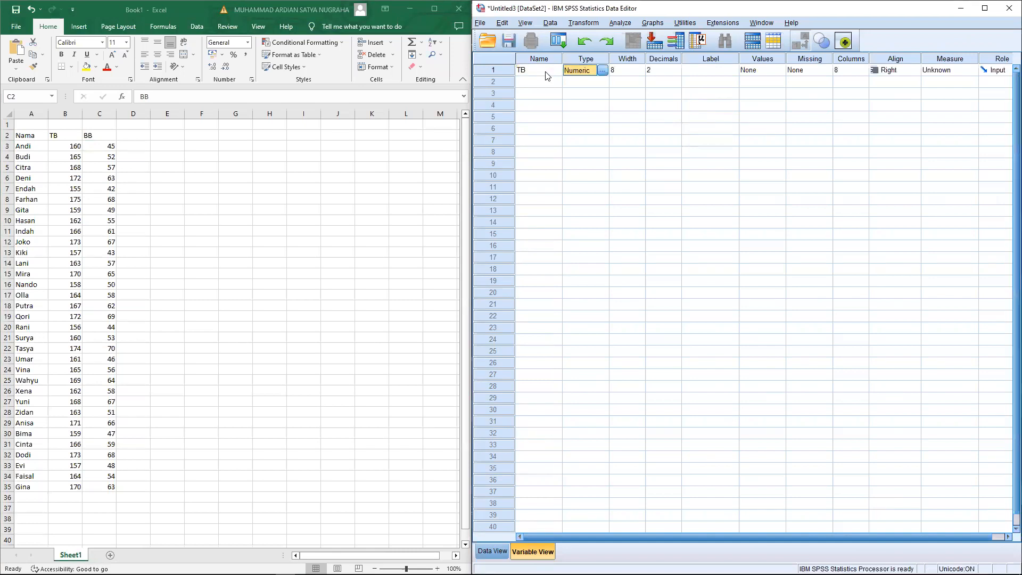
pyautogui.click(547, 76)
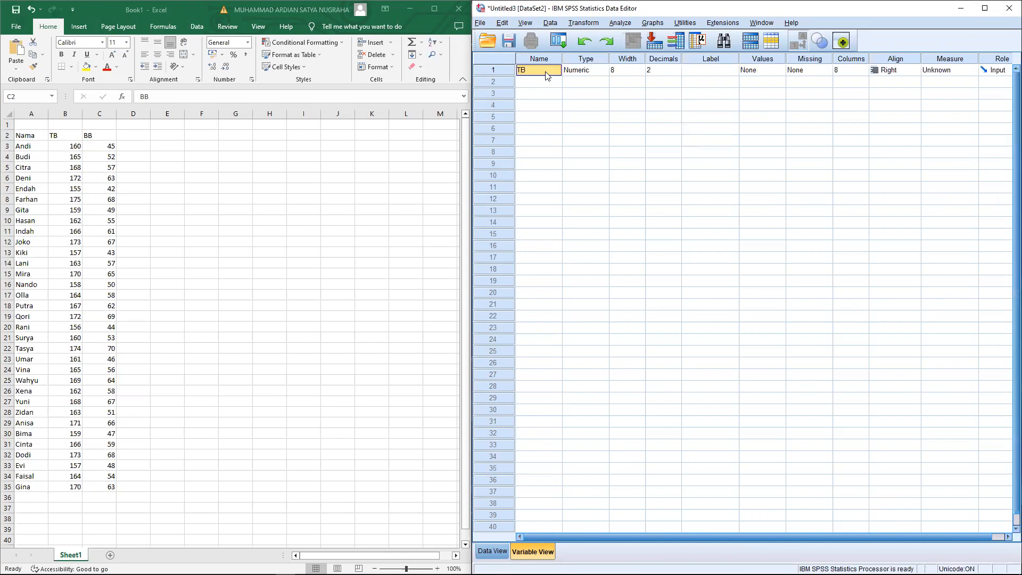
# Rename the first variable to Nama and set its type to String with a width of 10
pyautogui.write('Nama')
pyautogui.press('Tab')
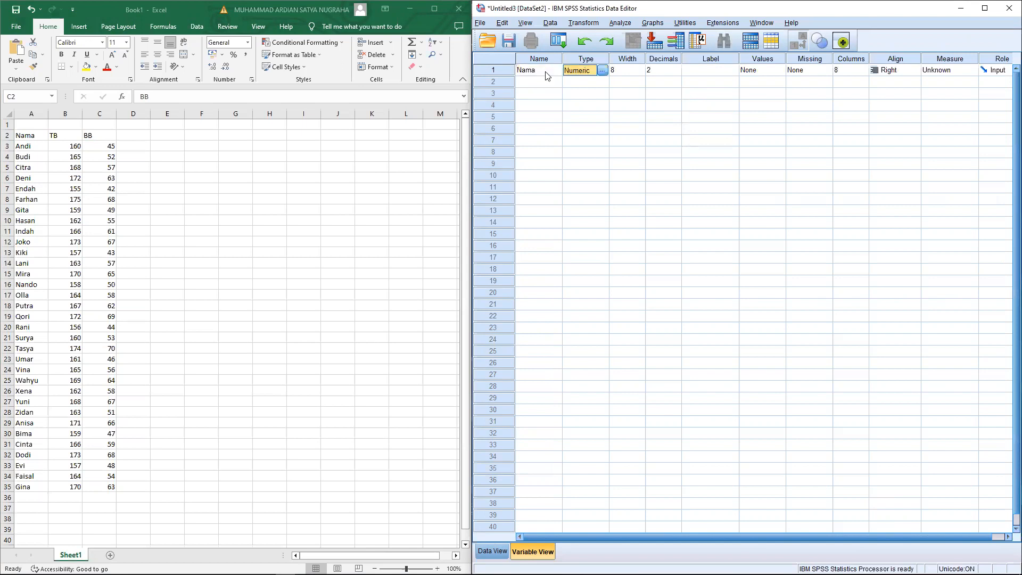
pyautogui.click(603, 75)
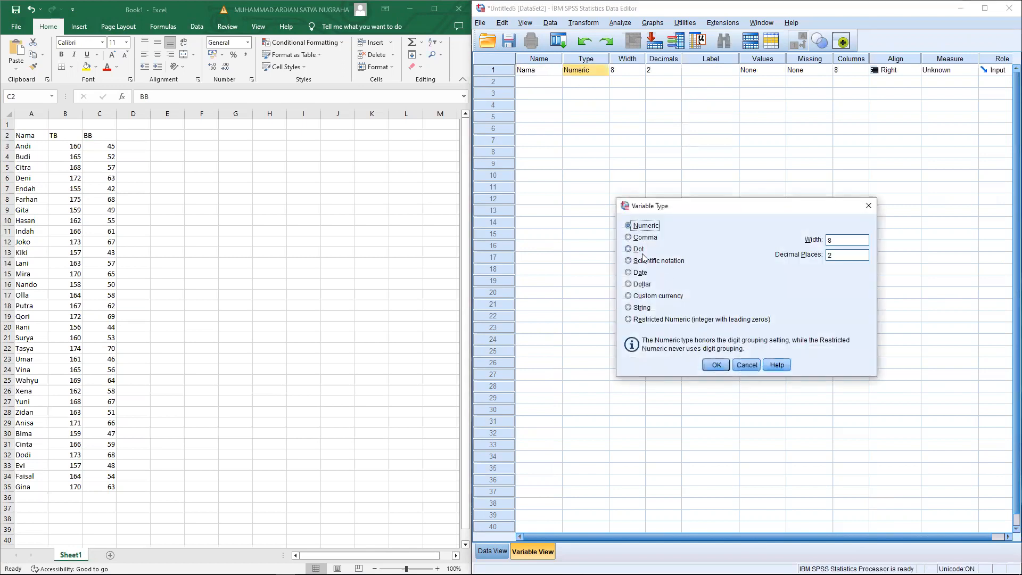
pyautogui.click(629, 307)
pyautogui.click(716, 365)
pyautogui.click(629, 71)
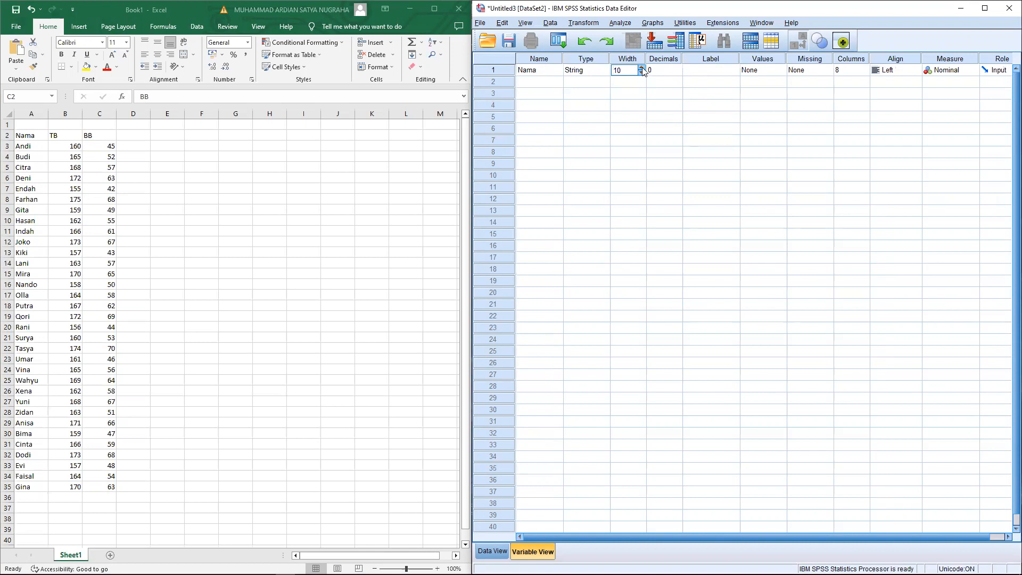
# Label the Nama variable "Nama" and set its measurement level to Ordinal
pyautogui.click(702, 73)
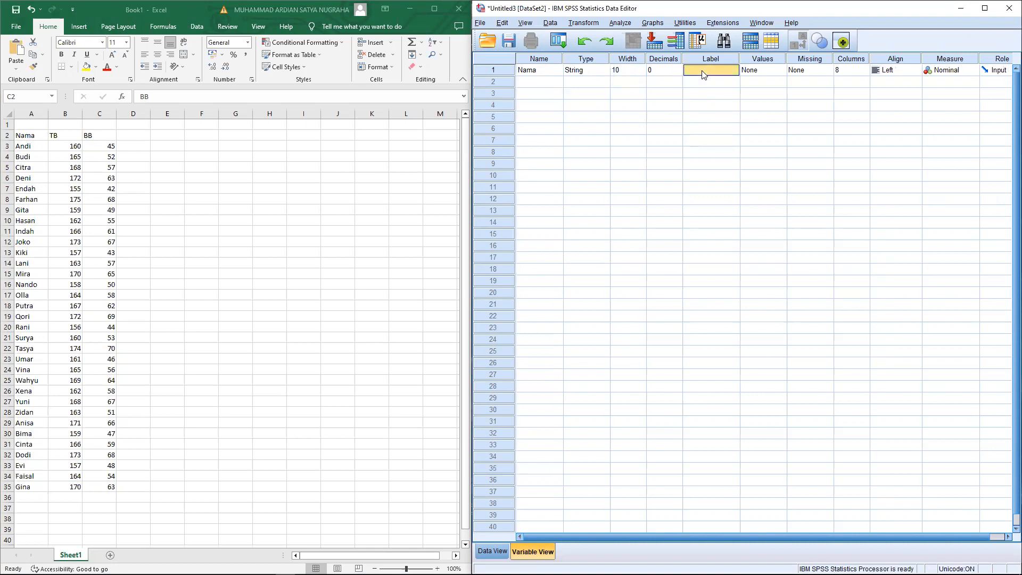
pyautogui.write('NAm')
pyautogui.write('ma')
pyautogui.press('Tab')
pyautogui.press('Tab')
pyautogui.press('Tab')
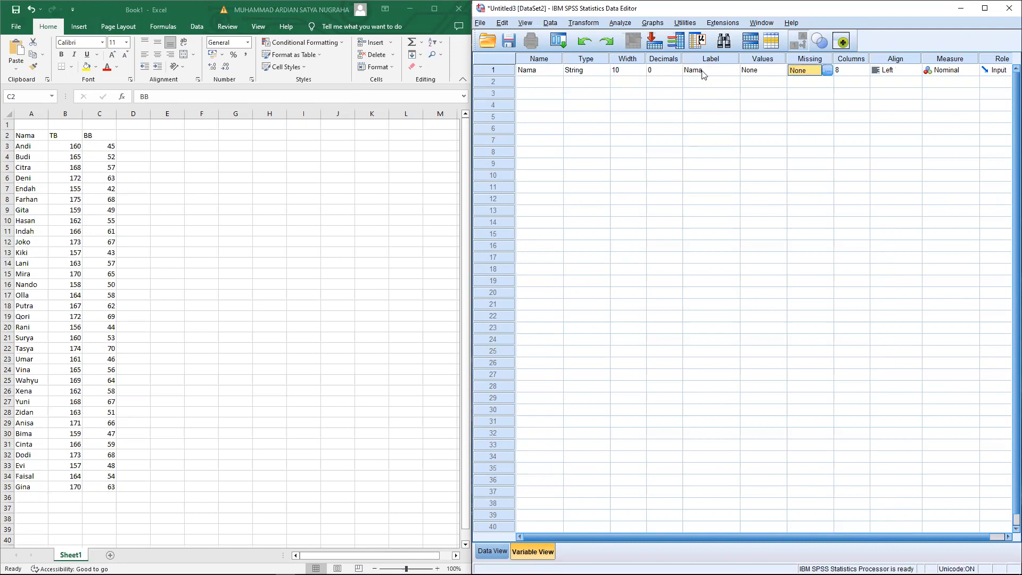
pyautogui.click(895, 72)
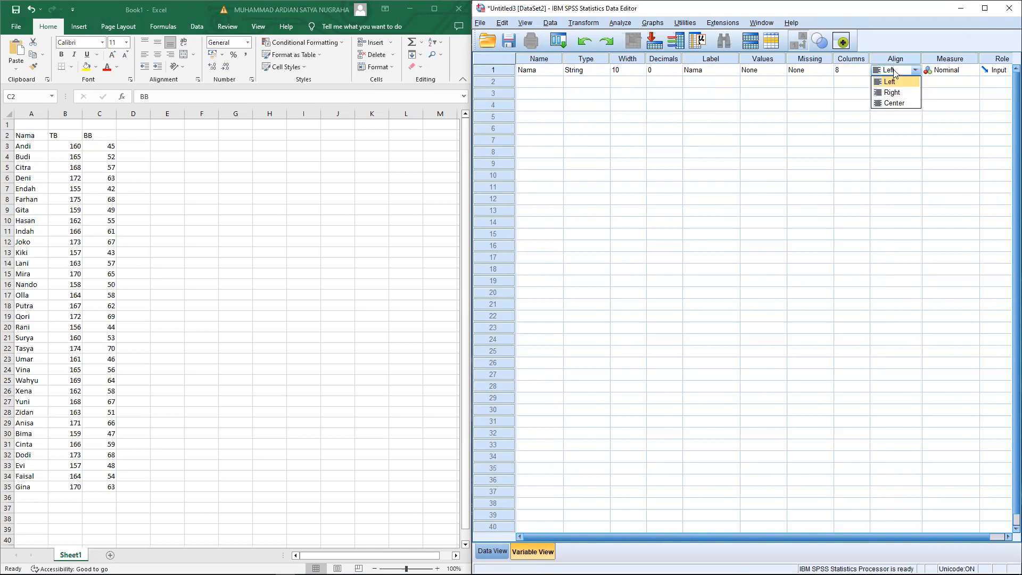
pyautogui.click(941, 70)
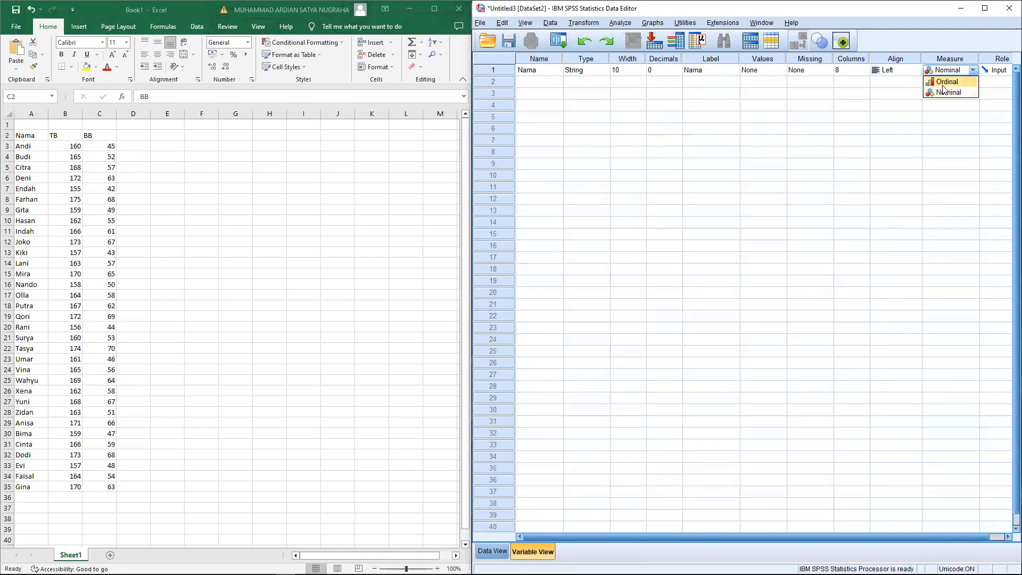
pyautogui.click(945, 82)
# Add a second variable named TB with a width of 3 and 0 decimals
pyautogui.click(544, 83)
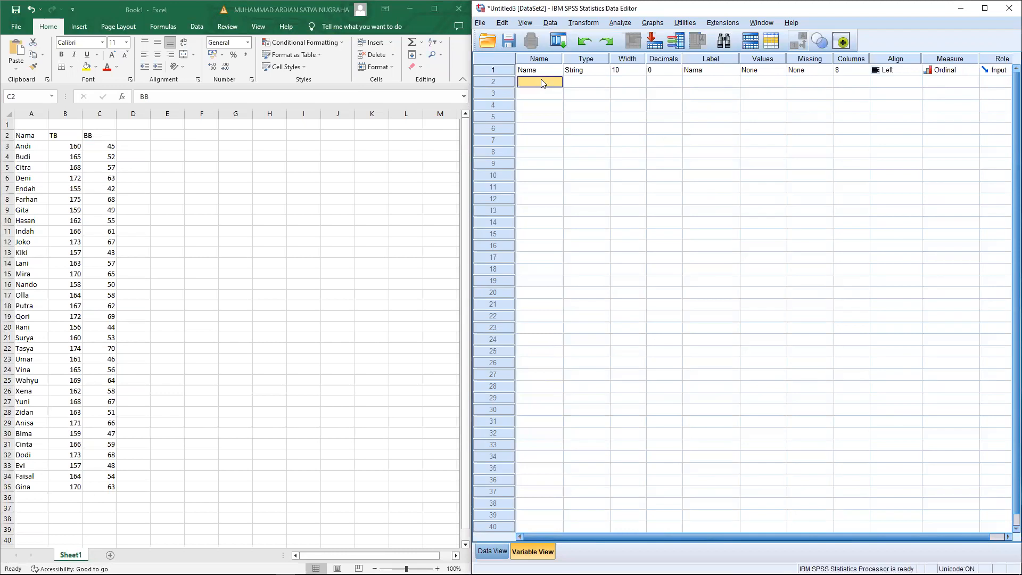
pyautogui.write('TN')
pyautogui.press('Tab')
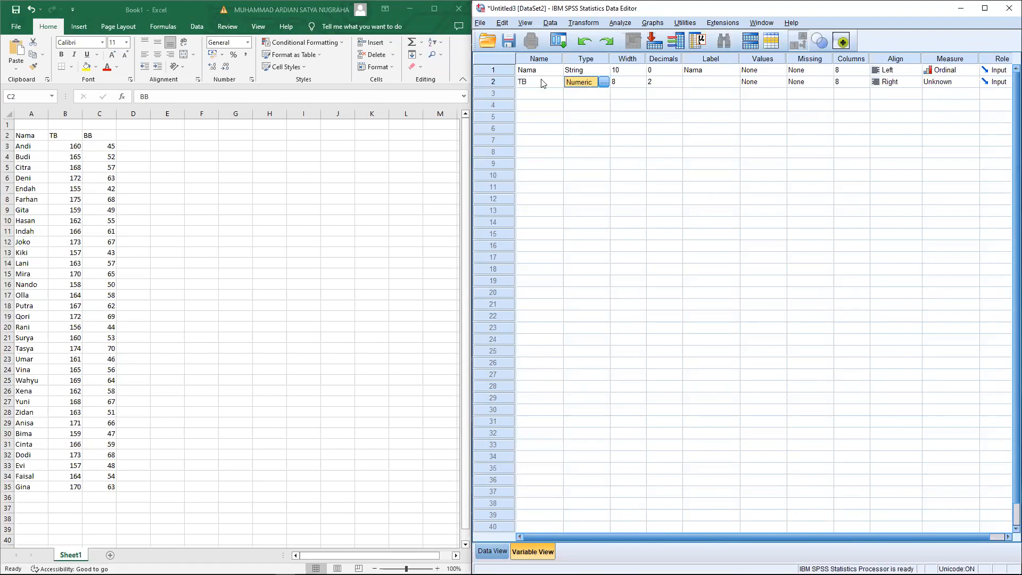
pyautogui.click(635, 84)
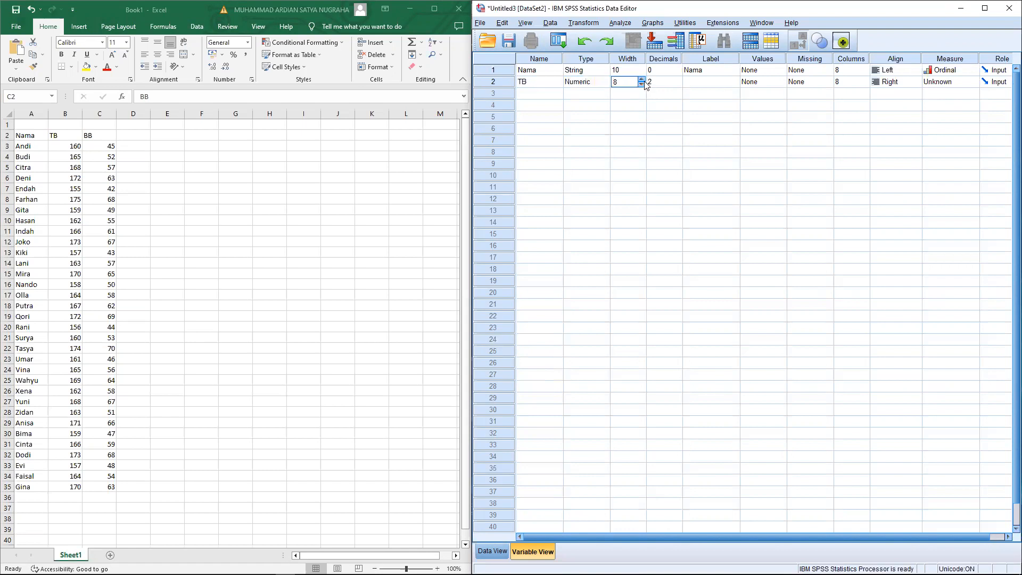
pyautogui.click(667, 82)
pyautogui.click(678, 85)
pyautogui.click(677, 86)
# Label the TB variable "Tinggi Badan", center its alignment, and set its measurement level to Scale
pyautogui.click(694, 85)
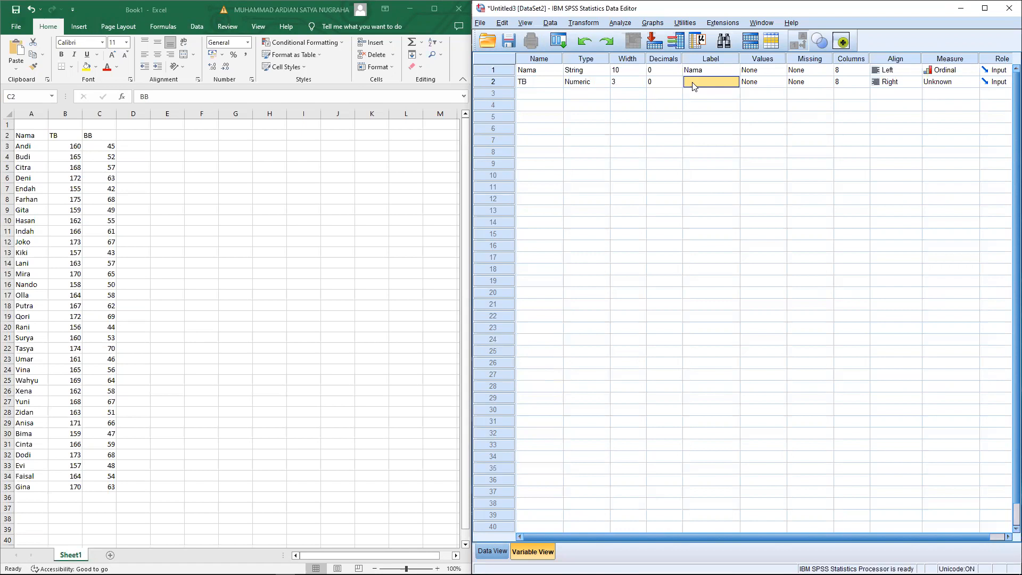
pyautogui.write('Tinggi Badan')
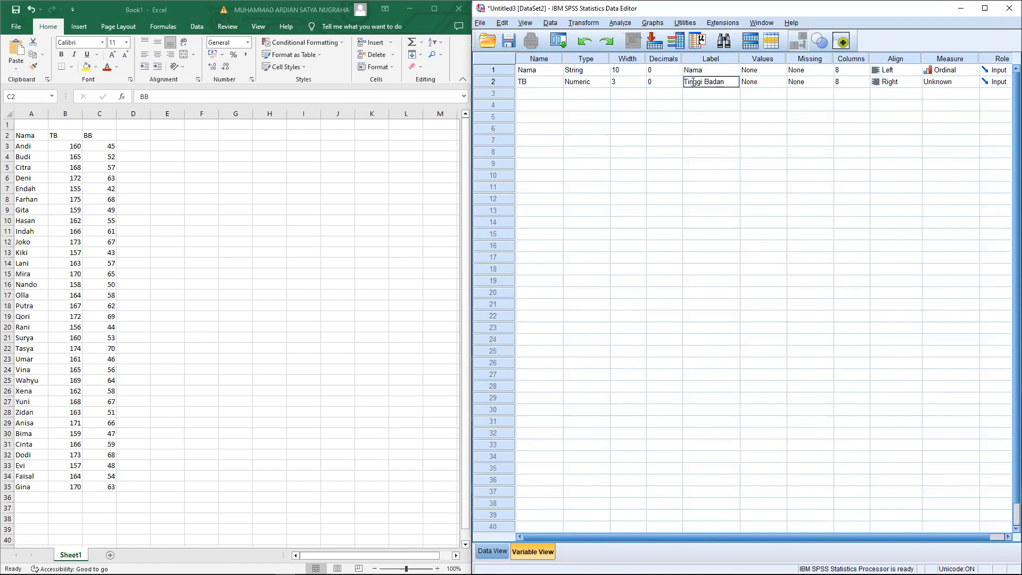
pyautogui.click(900, 87)
pyautogui.click(898, 113)
pyautogui.click(958, 73)
pyautogui.click(958, 82)
pyautogui.click(955, 95)
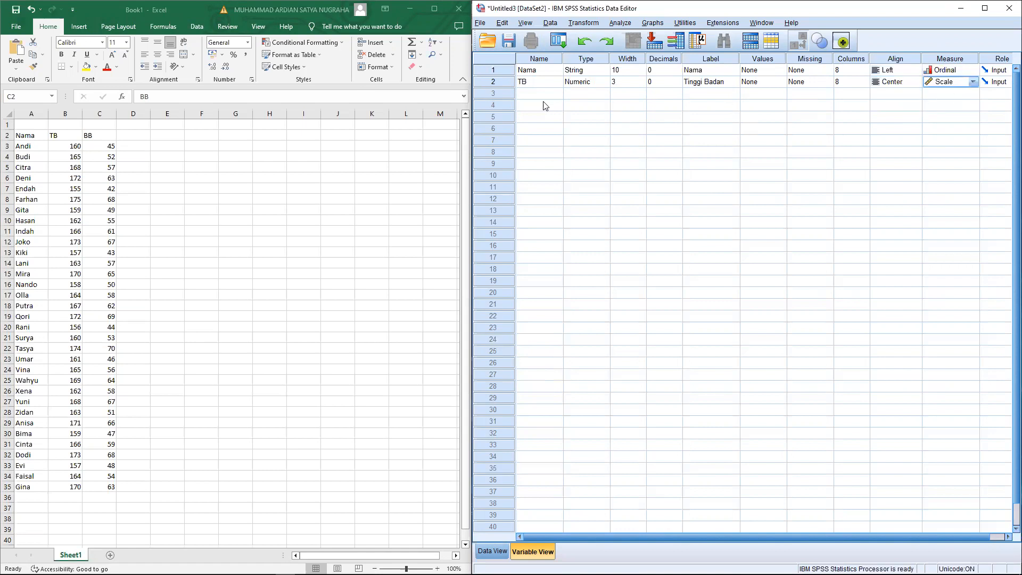
# Add a third numeric variable named BB with a width of 3 and 0 decimals
pyautogui.click(534, 94)
pyautogui.write('BB')
pyautogui.press('Tab')
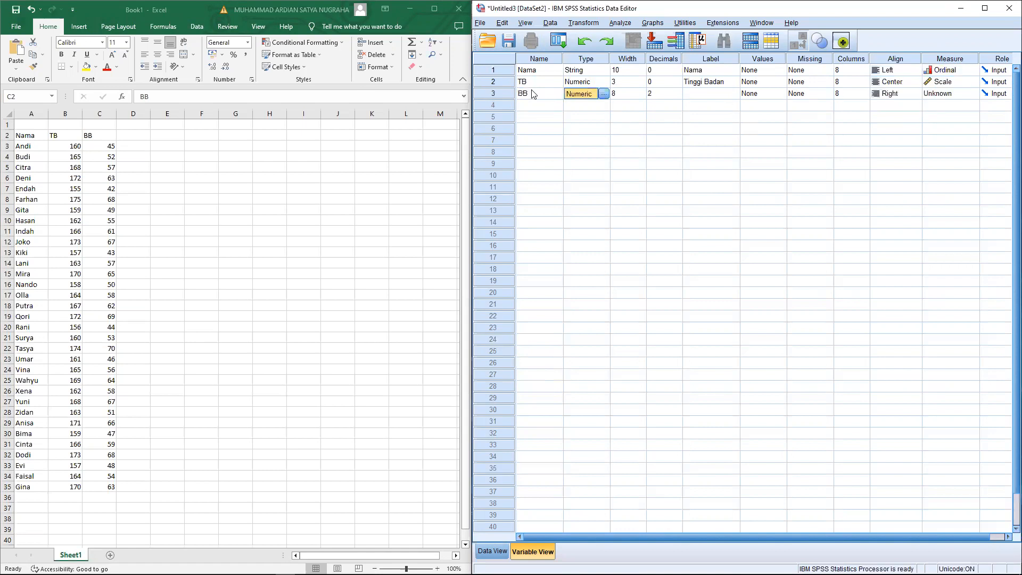
pyautogui.click(638, 96)
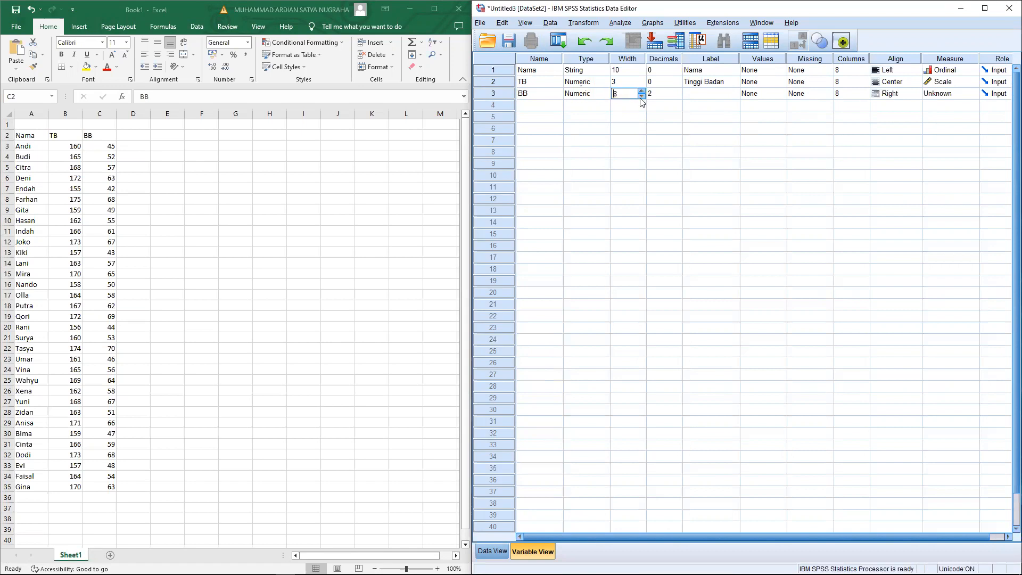
pyautogui.click(642, 97)
pyautogui.click(672, 94)
pyautogui.click(678, 97)
# Label the BB variable "Berat Badan", center its alignment, and set its measurement level to Scale
pyautogui.click(719, 95)
pyautogui.write('Berat Badan')
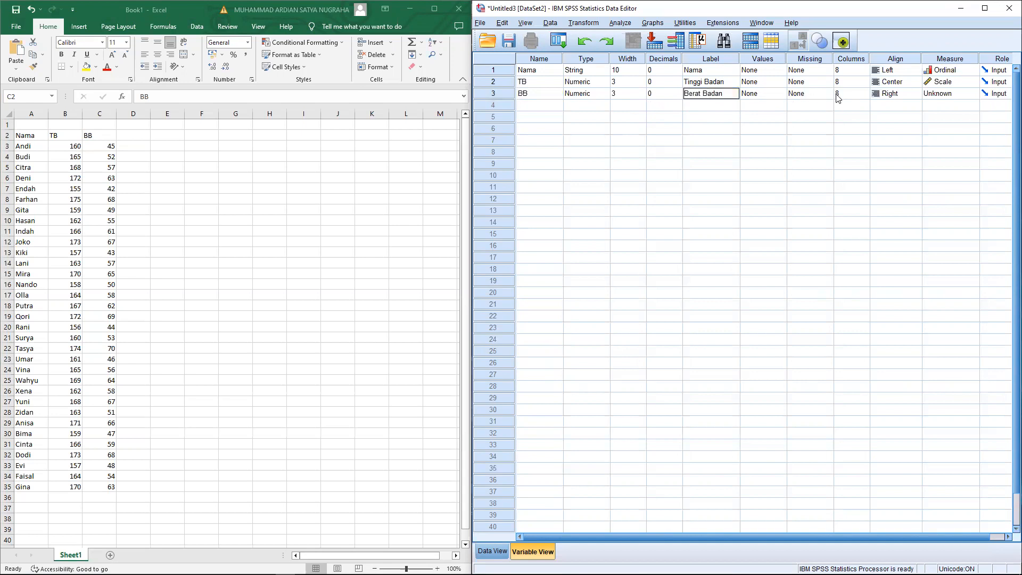
pyautogui.click(888, 97)
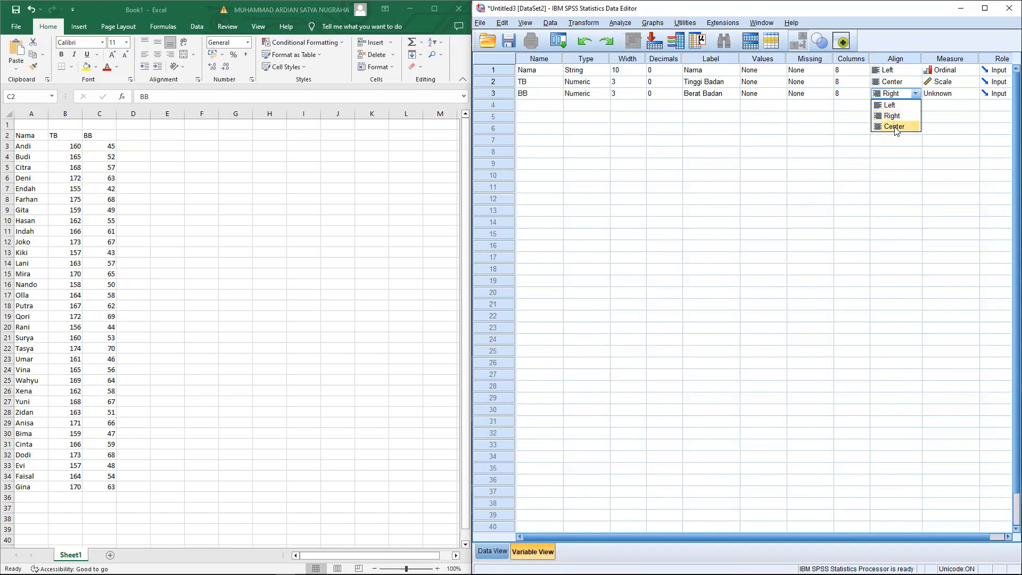
pyautogui.click(895, 126)
pyautogui.click(946, 96)
pyautogui.click(941, 105)
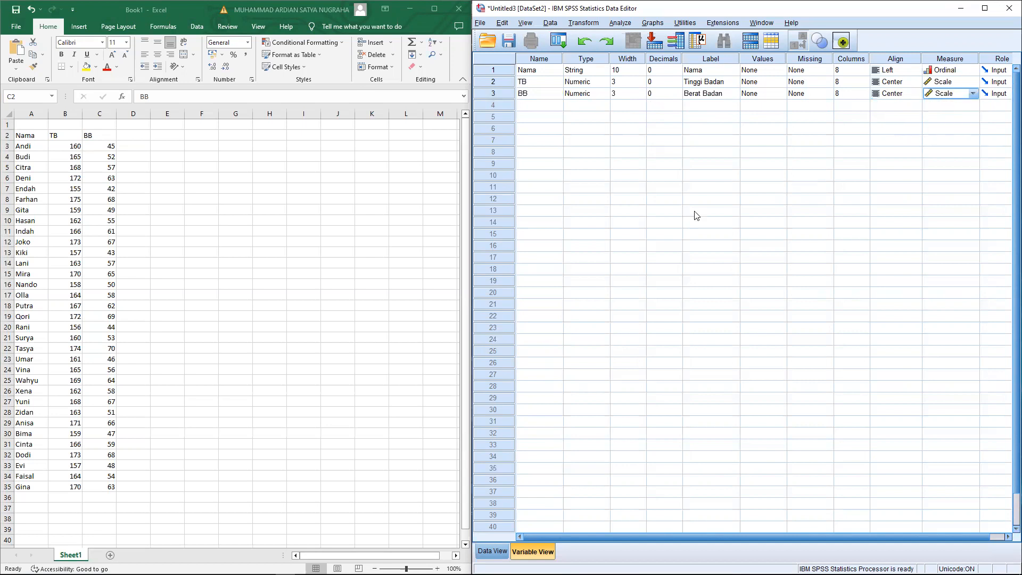
# Show the dataset in Data View and widen the Nama, TB and BB columns
pyautogui.click(492, 551)
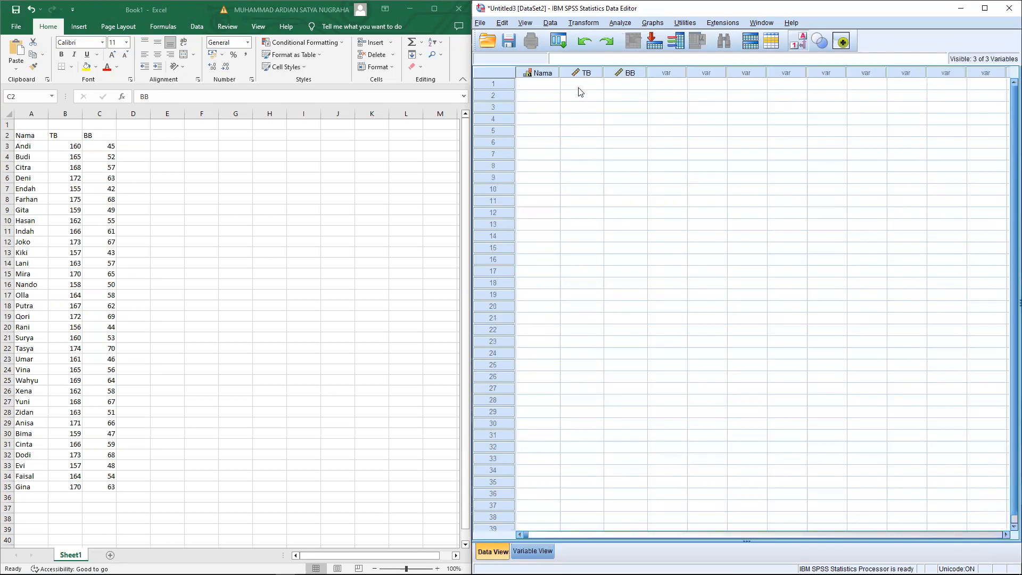
pyautogui.moveTo(560, 73); pyautogui.dragTo(701, 76)
pyautogui.click(695, 72)
pyautogui.click(605, 119)
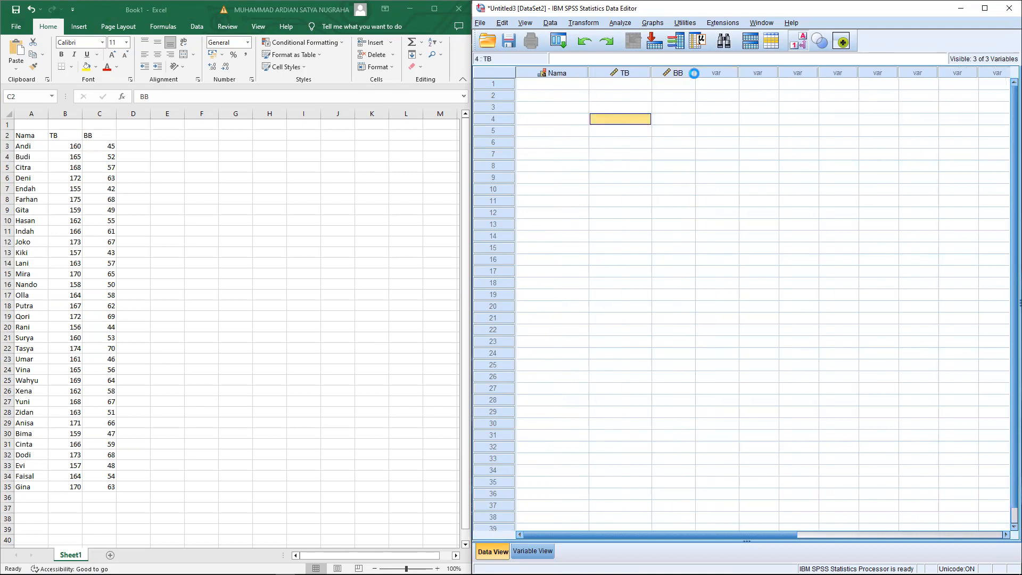
pyautogui.moveTo(694, 72); pyautogui.dragTo(714, 72)
pyautogui.click(572, 83)
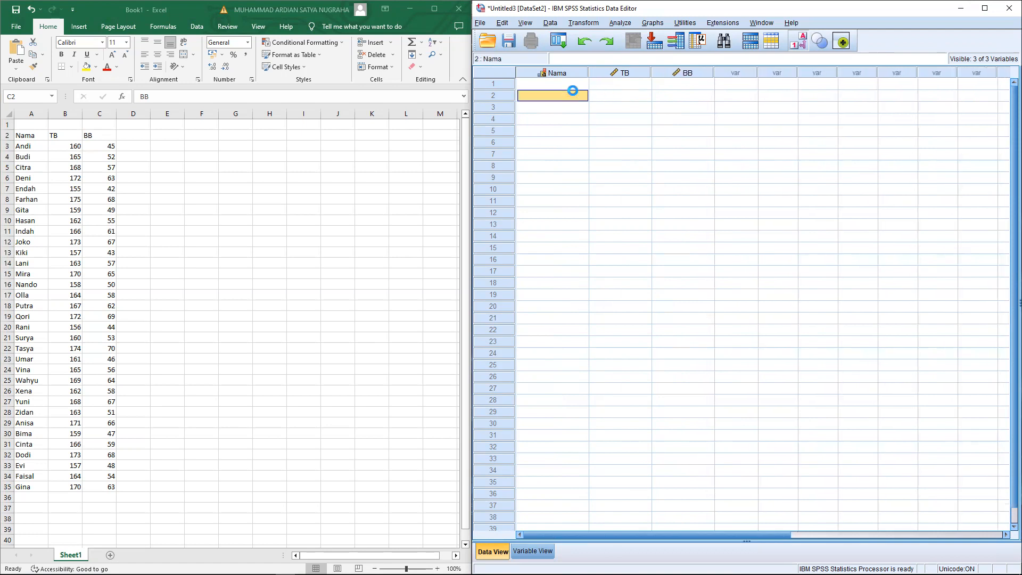
# Copy the names in A3:A35 of the Excel sheet into the Nama column of the SPSS dataset, starting at case 1
pyautogui.click(35, 149)
pyautogui.moveTo(35, 155); pyautogui.dragTo(29, 484)
pyautogui.hotkey('ctrl', 'c')
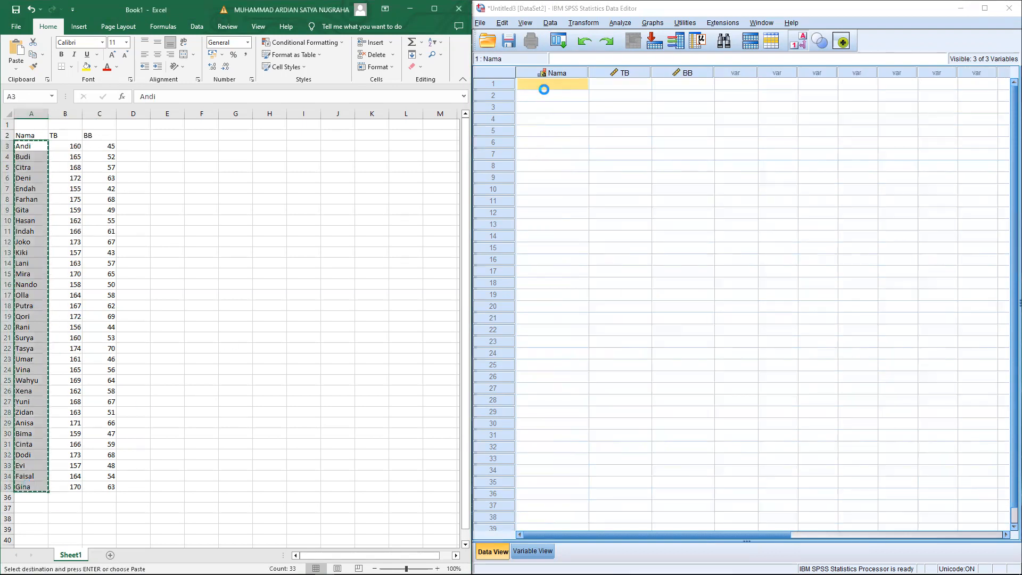
pyautogui.click(544, 84)
pyautogui.hotkey('ctrl', 'v')
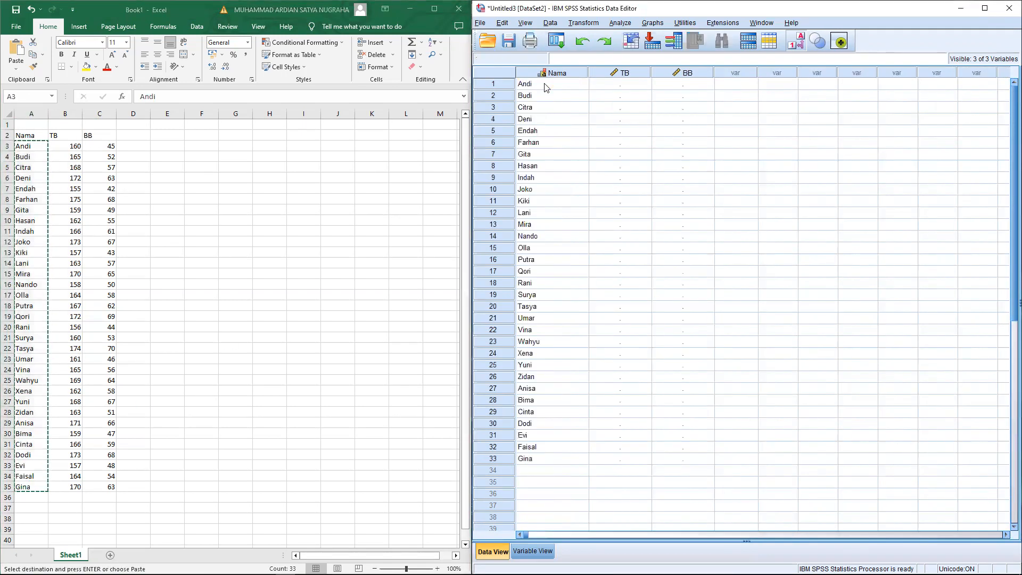
# Copy the TB values in B3:B35 of the Excel sheet into the TB column of the SPSS dataset
pyautogui.click(597, 83)
pyautogui.moveTo(65, 146); pyautogui.dragTo(69, 484)
pyautogui.hotkey('ctrl', 'c')
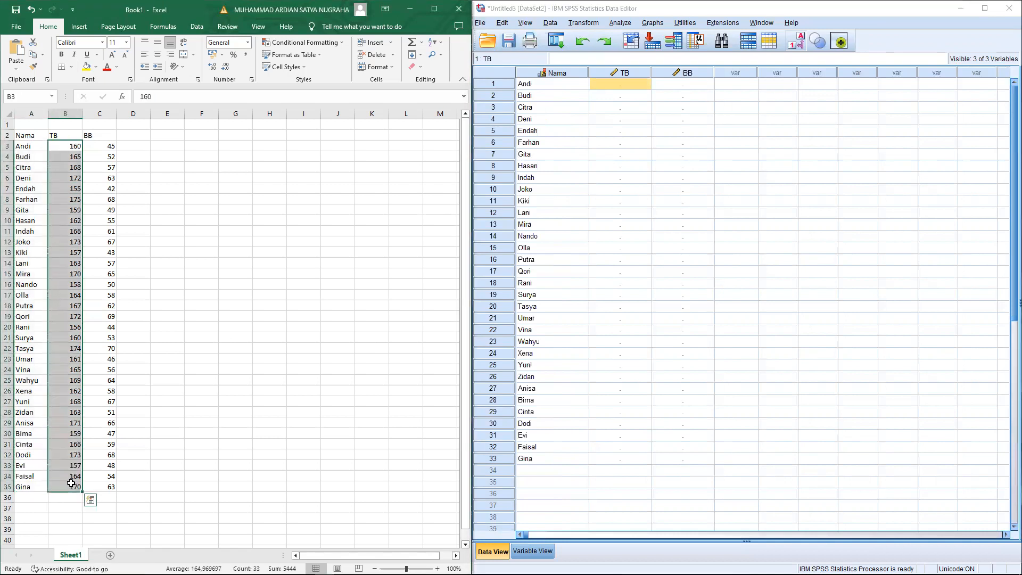
pyautogui.click(615, 86)
pyautogui.hotkey('ctrl', 'v')
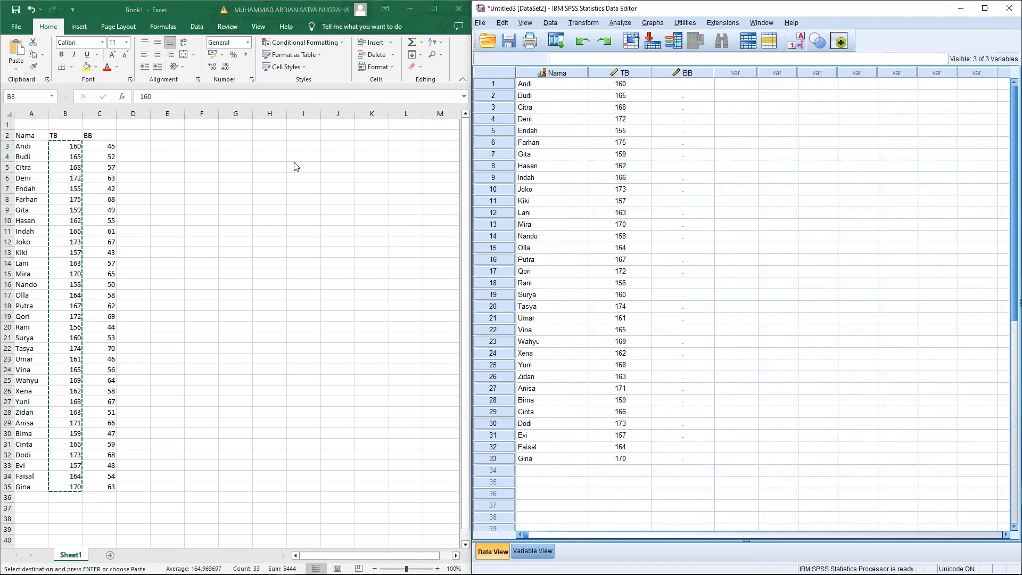
# Copy the BB values in C3:C35 of the Excel sheet into the BB column of the SPSS dataset
pyautogui.click(101, 143)
pyautogui.moveTo(101, 143); pyautogui.dragTo(101, 487)
pyautogui.hotkey('ctrl', 'c')
pyautogui.click(687, 84)
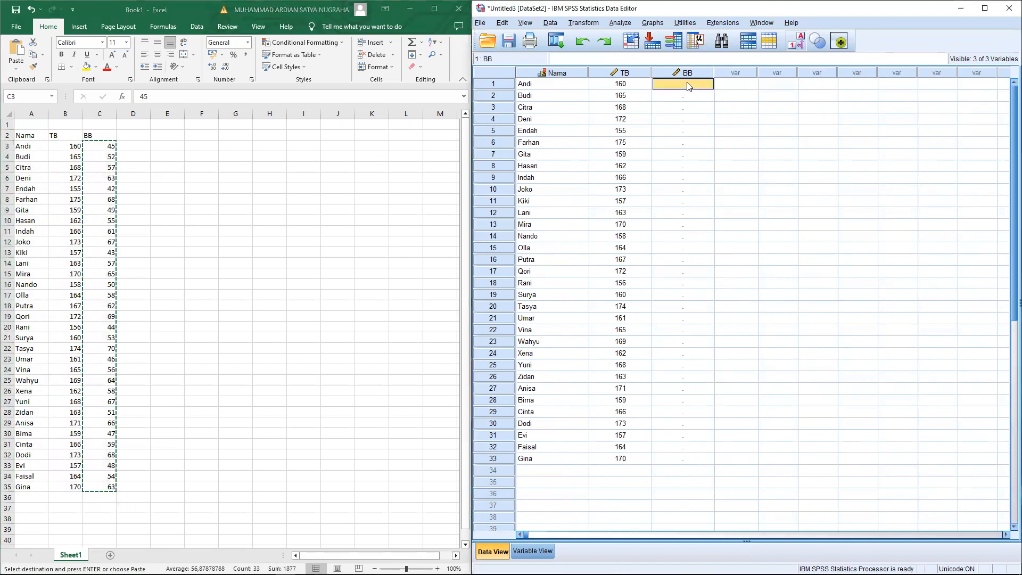
pyautogui.hotkey('ctrl', 'v')
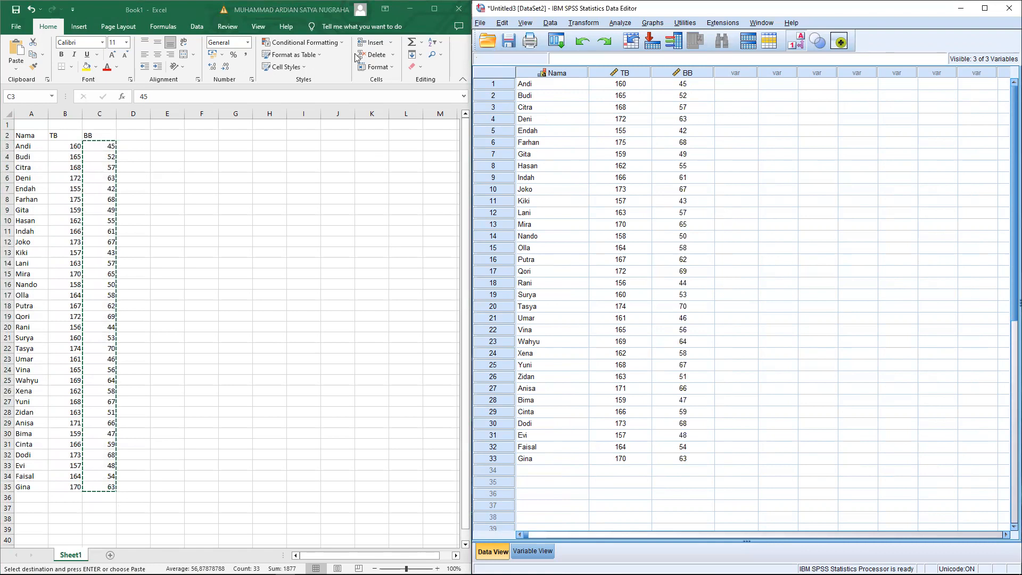
# Minimize the Excel workbook and reread exercise 2 in the Word document, highlighting its question about the relationship between height and weight
pyautogui.click(239, 10)
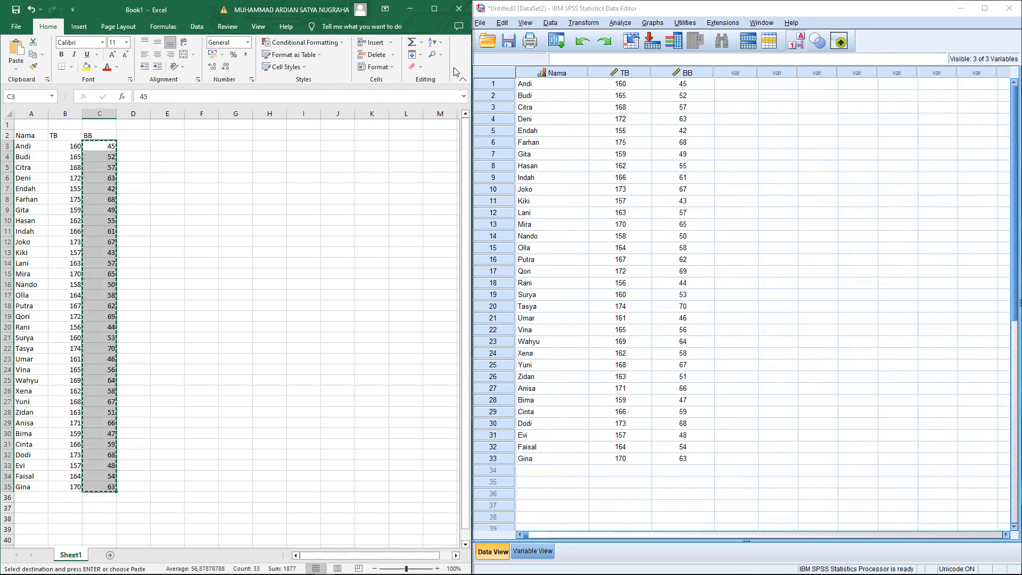
pyautogui.click(410, 9)
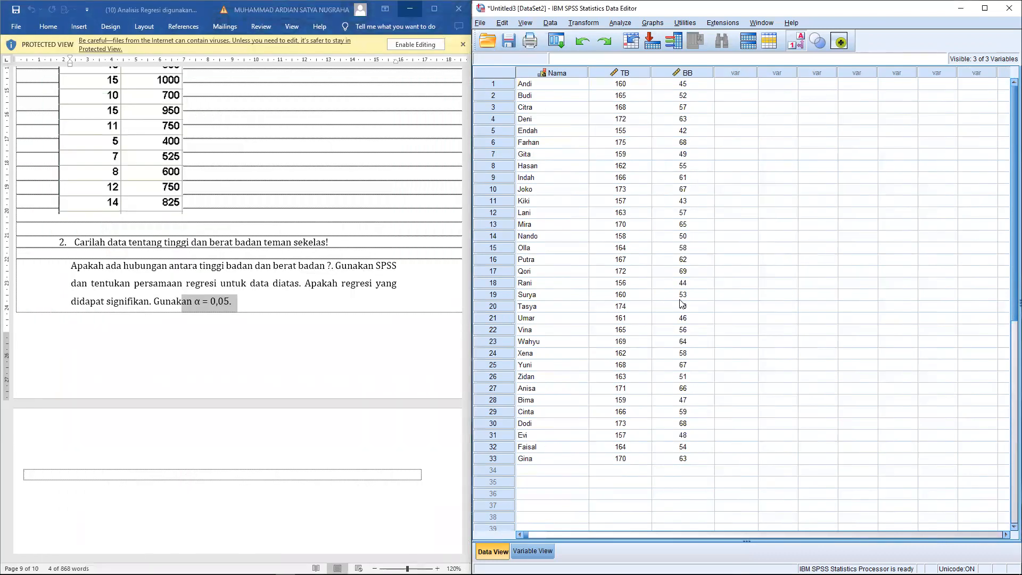
pyautogui.click(778, 295)
pyautogui.press('super+shift+s')
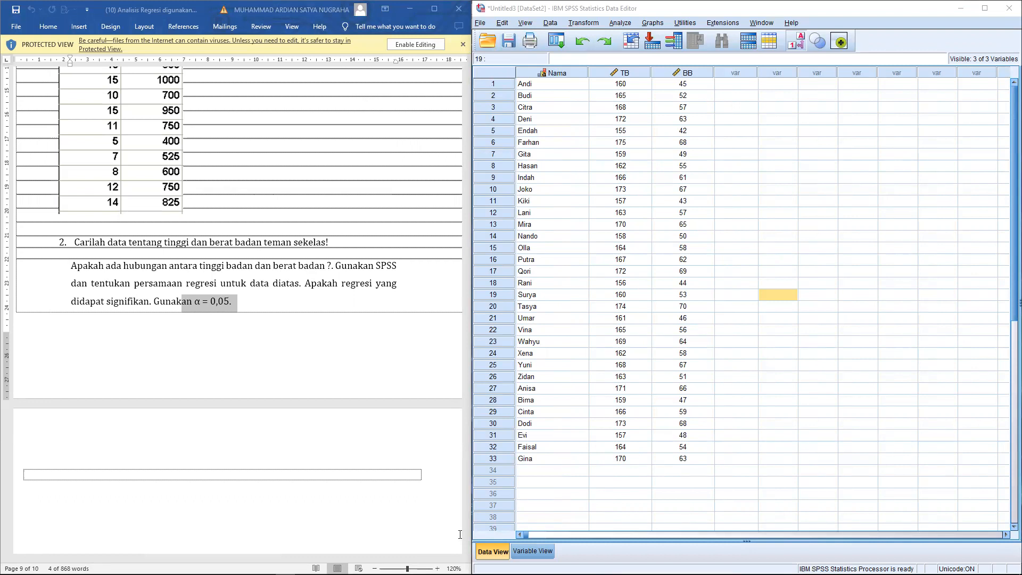
pyautogui.click(709, 381)
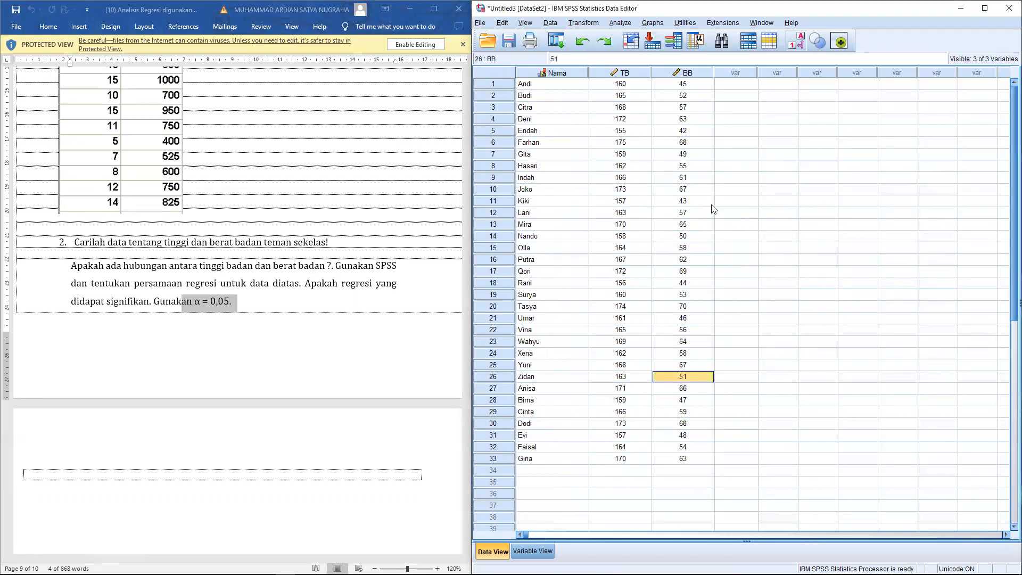
pyautogui.click(233, 310)
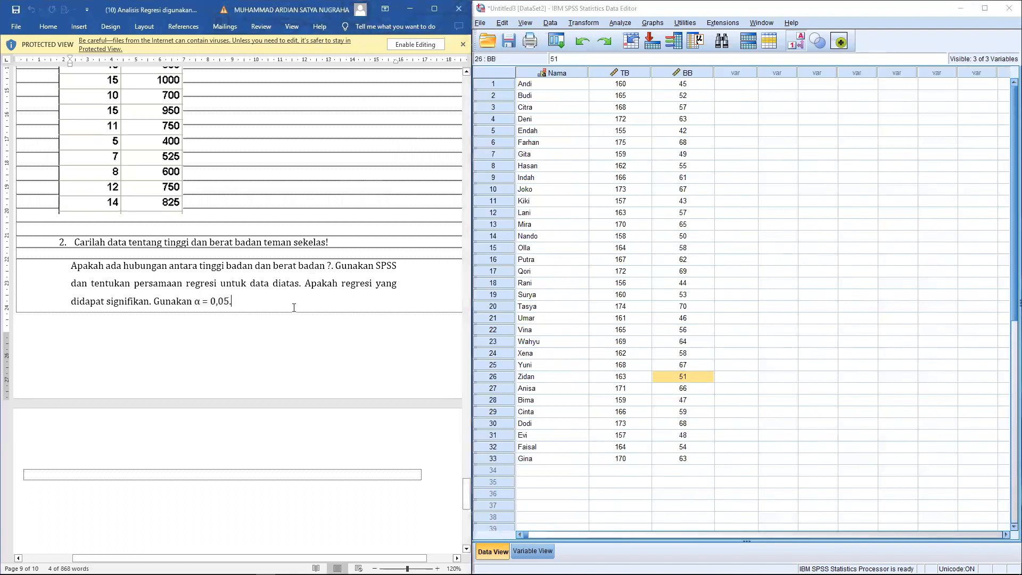
pyautogui.scroll(3, 294, 305)
pyautogui.scroll(-1, 297, 306)
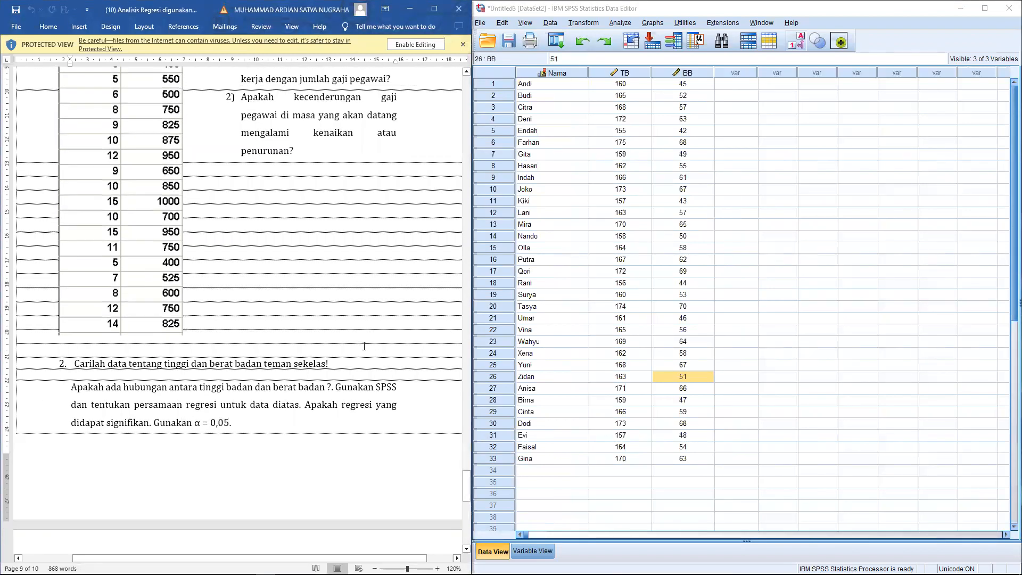
pyautogui.scroll(-5, 222, 384)
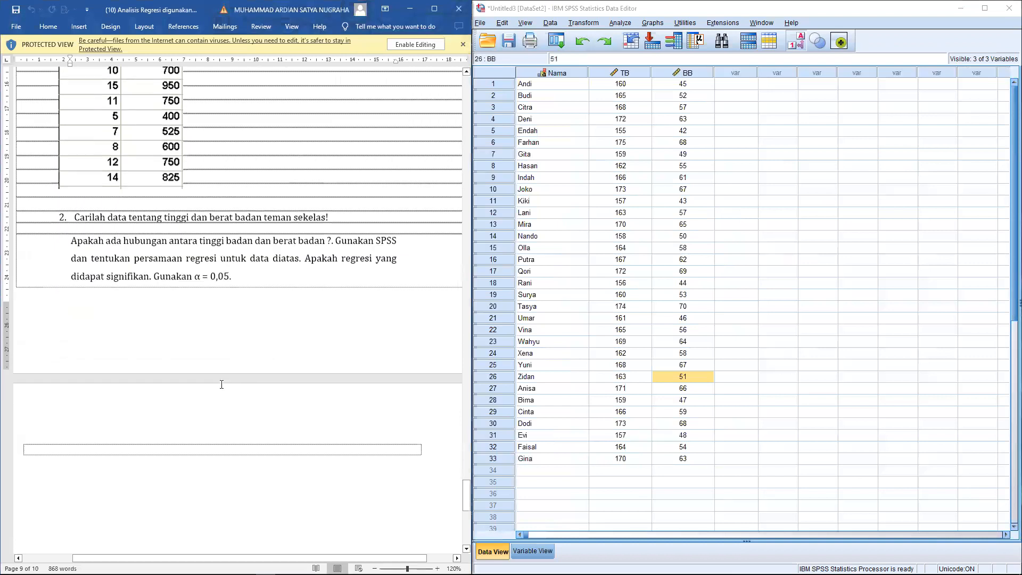
pyautogui.scroll(1, 64, 284)
pyautogui.moveTo(79, 267); pyautogui.dragTo(323, 269)
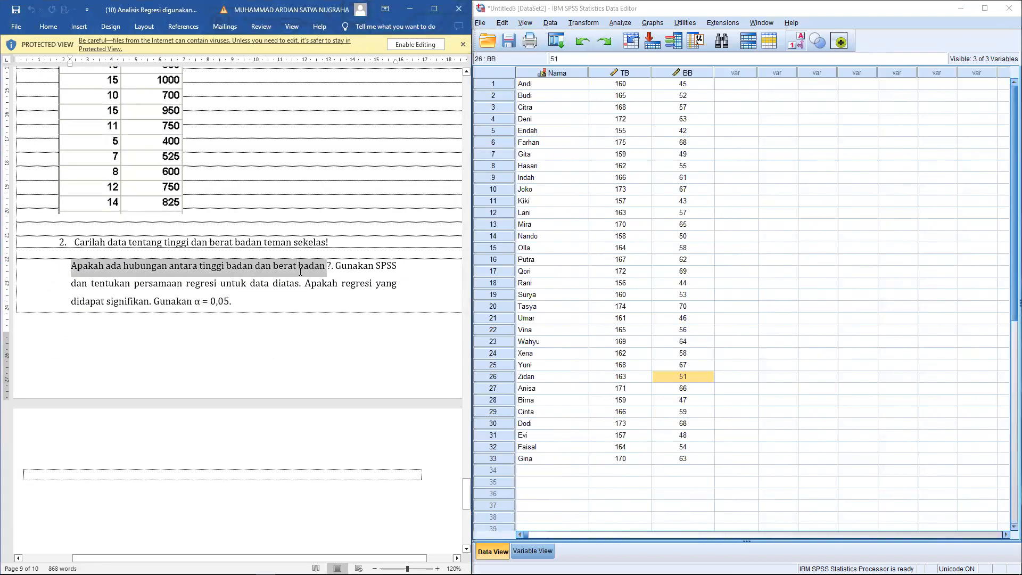
# Set up a linear regression with Tinggi Badan [TB] as the dependent variable and Berat Badan [BB] as the independent variable
pyautogui.click(621, 23)
pyautogui.moveTo(641, 148)
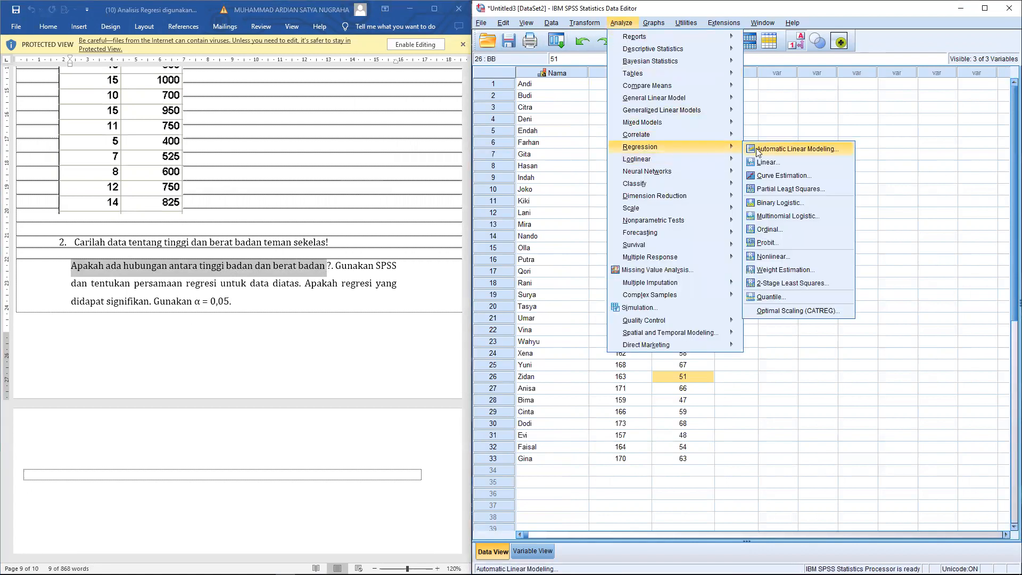
pyautogui.click(788, 162)
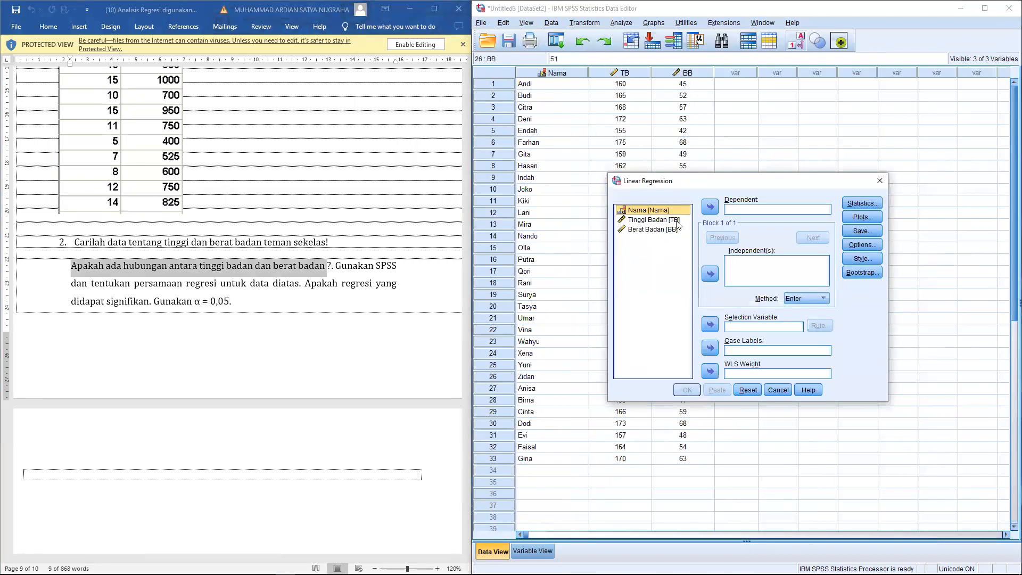
pyautogui.click(653, 220)
pyautogui.click(710, 207)
pyautogui.click(656, 221)
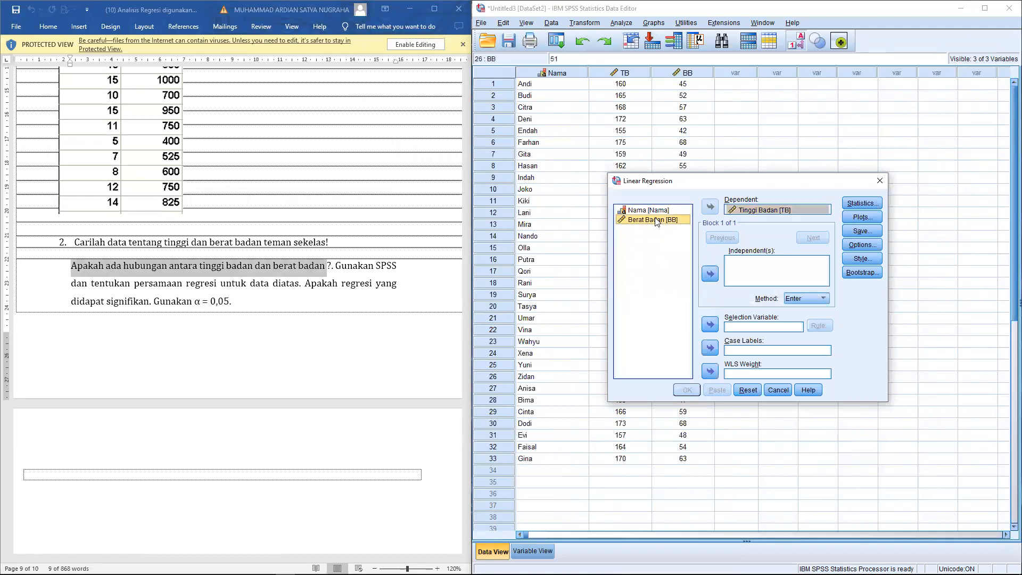
pyautogui.click(710, 273)
# Check the regression's stepping criteria against α = 0,05 in exercise 2, keeping entry probability .05 and removal .10
pyautogui.click(862, 245)
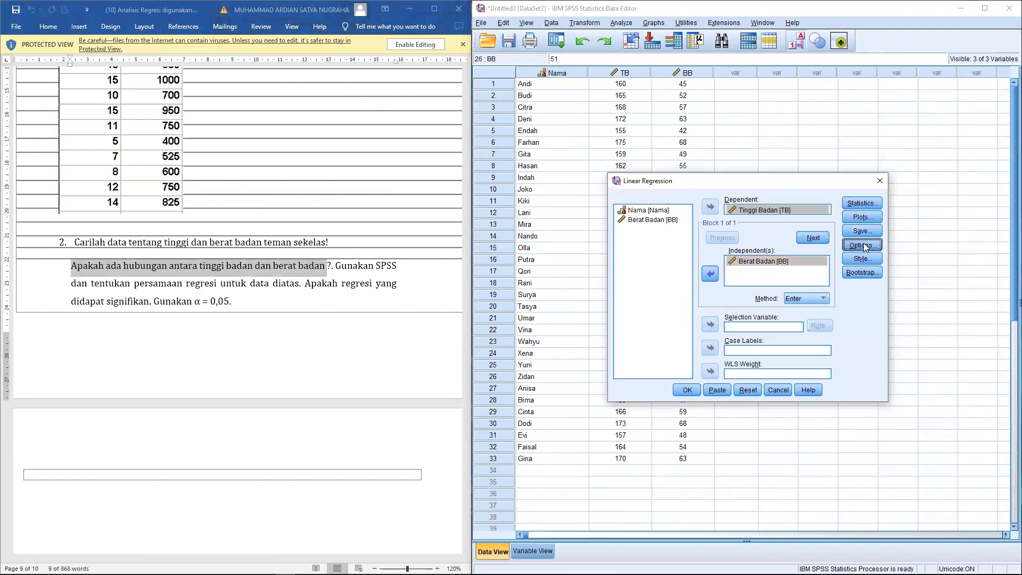
pyautogui.doubleClick(731, 253)
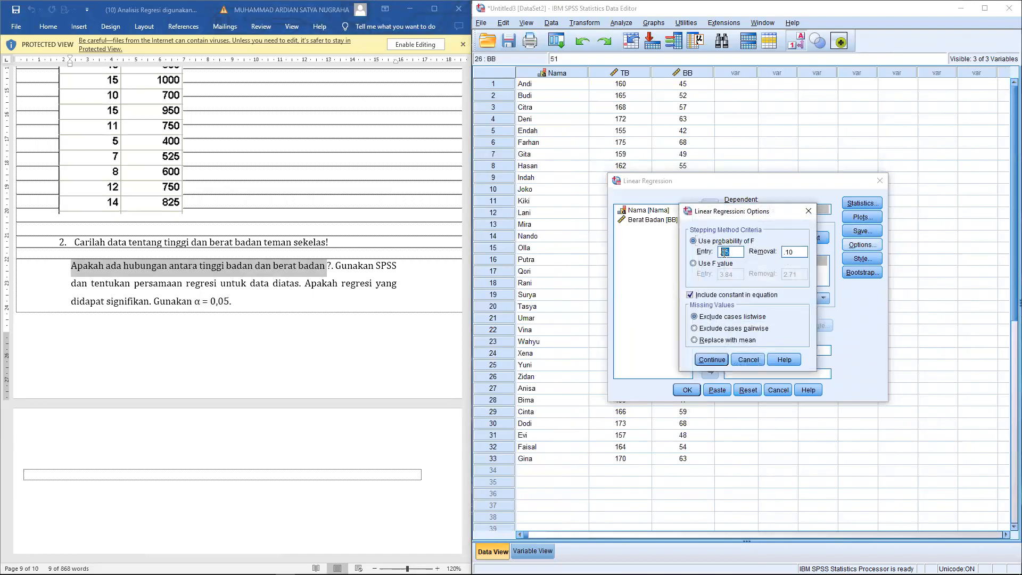
pyautogui.moveTo(213, 305); pyautogui.dragTo(241, 306)
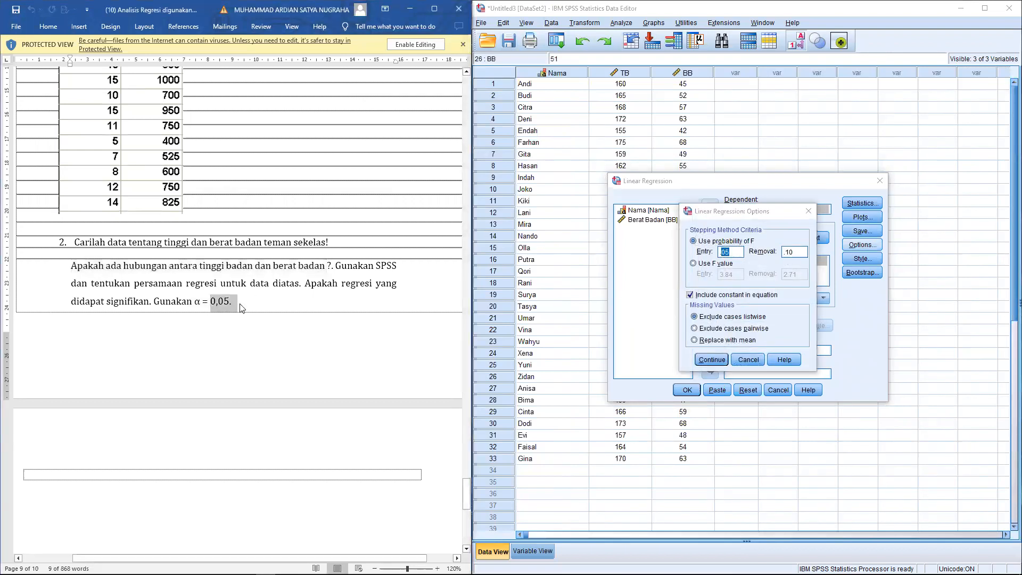
pyautogui.doubleClick(793, 251)
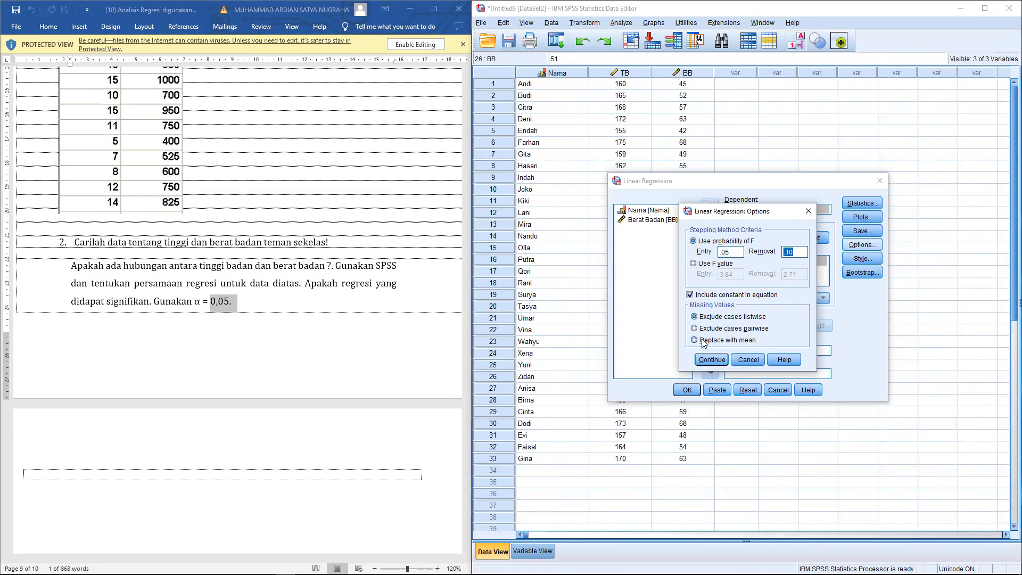
pyautogui.click(711, 361)
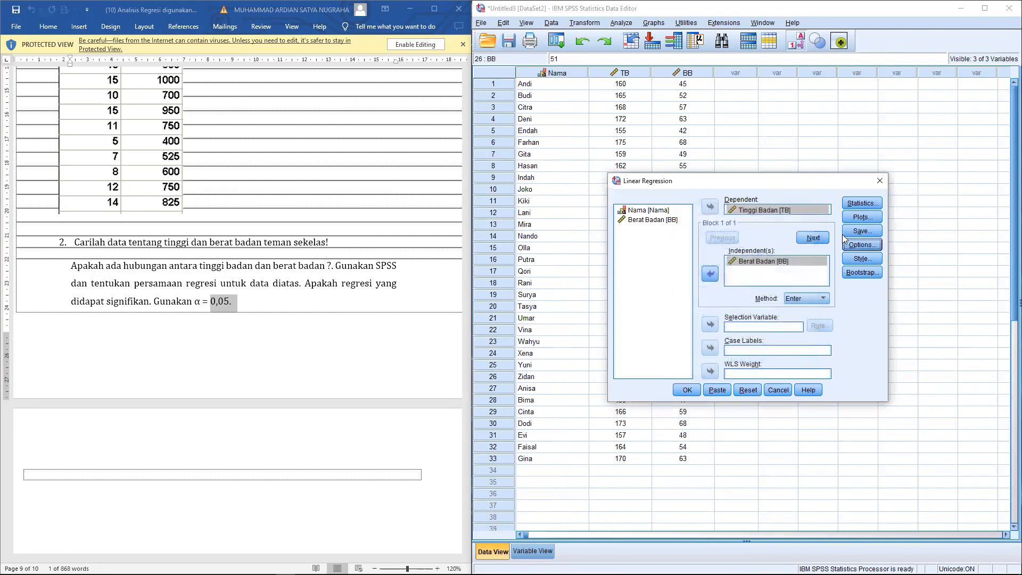
# Add Descriptives to the regression statistics and run the analysis
pyautogui.click(874, 203)
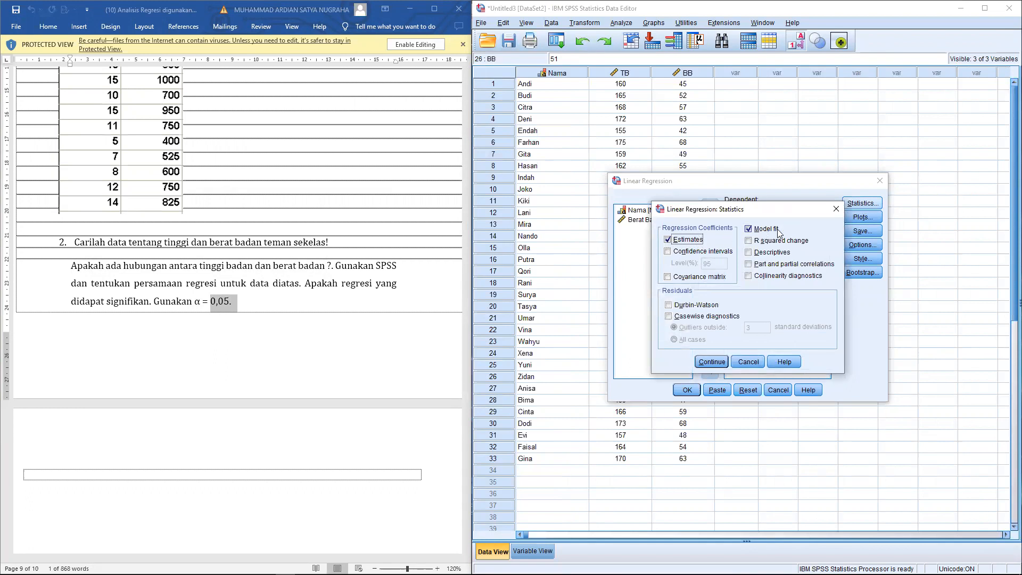
pyautogui.click(749, 252)
pyautogui.click(713, 362)
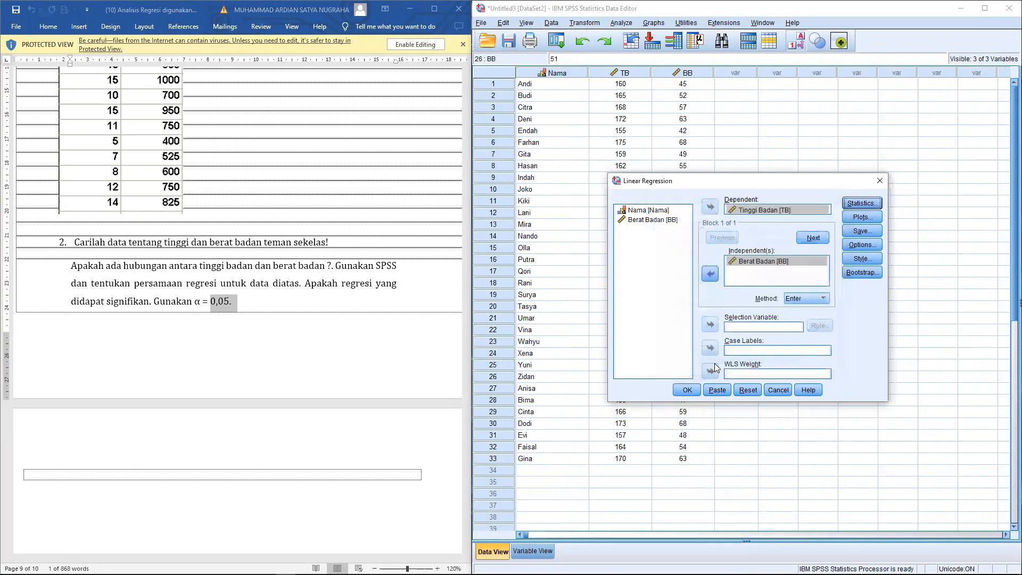
pyautogui.click(688, 391)
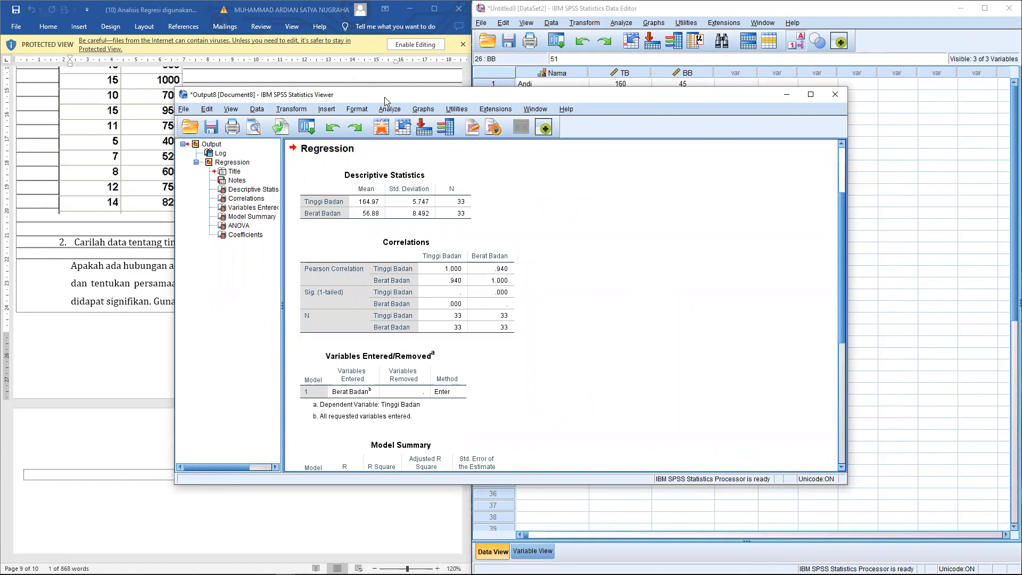
# Place the regression output beside the Word document and examine its Correlations table against exercise 2's question about height and weight
pyautogui.moveTo(385, 100); pyautogui.dragTo(702, 108)
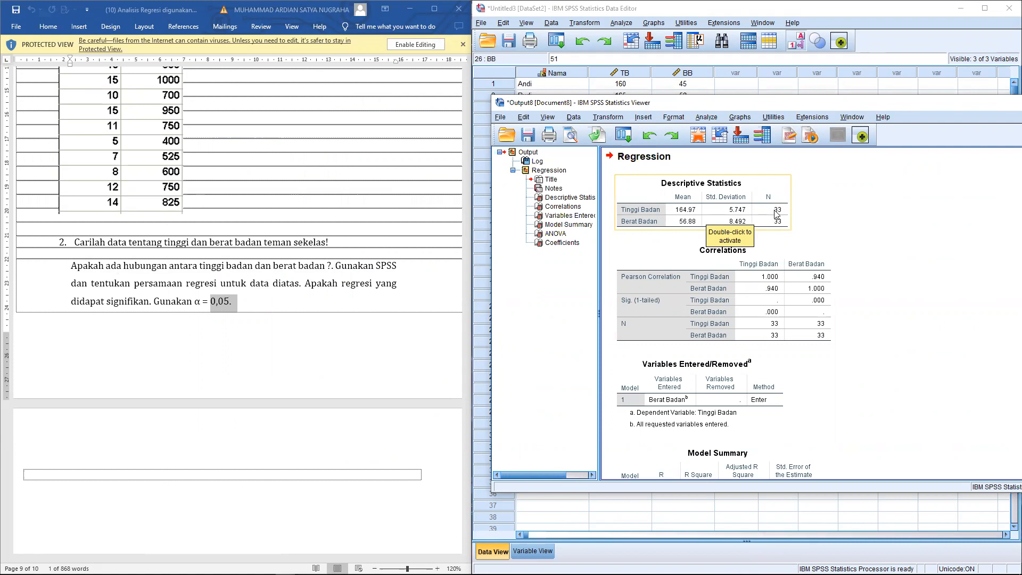
pyautogui.scroll(2, 302, 329)
pyautogui.scroll(2, 302, 329)
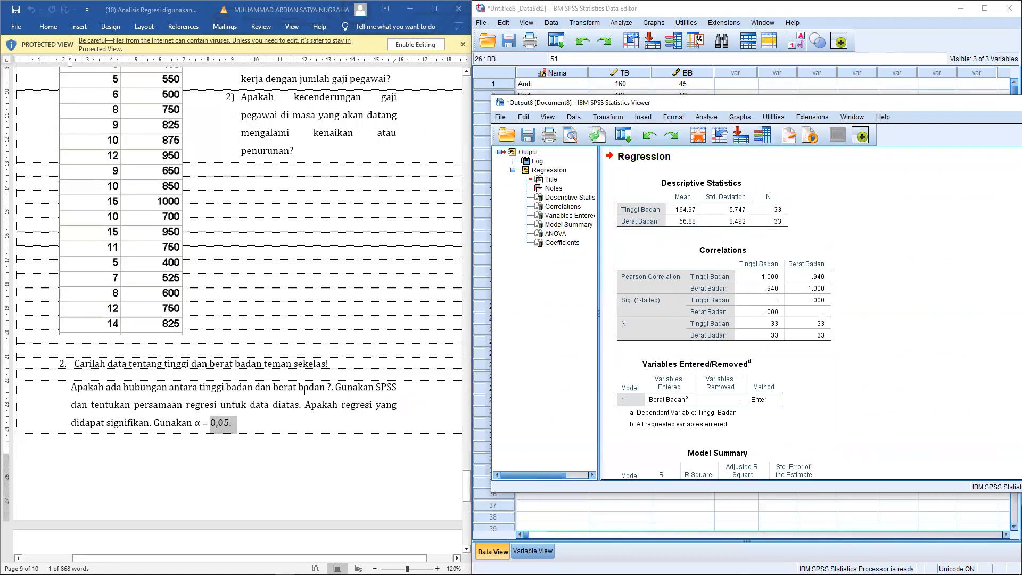
pyautogui.moveTo(109, 390); pyautogui.dragTo(298, 390)
pyautogui.click(681, 319)
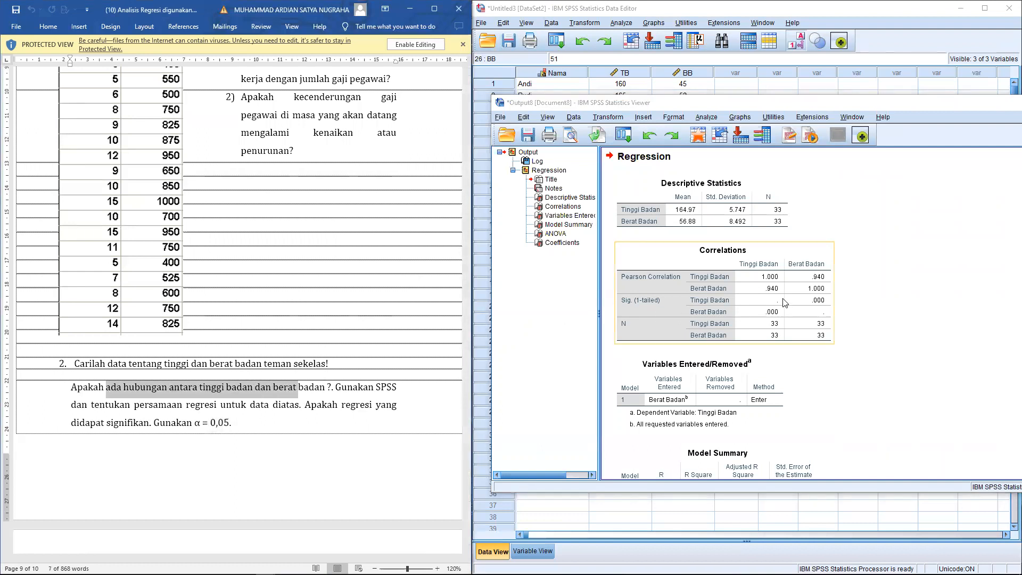
pyautogui.click(741, 263)
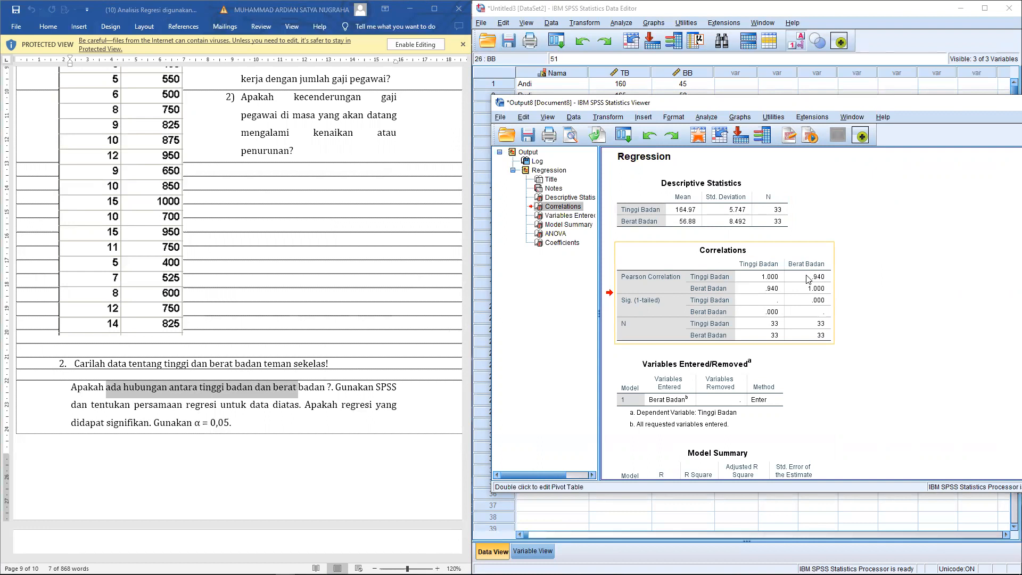
# Find the correlation interpretation guide in the Word document and highlight the positive-direction rule and the "0,7 s/d 1 kuat" range
pyautogui.click(273, 274)
pyautogui.scroll(5, 274, 268)
pyautogui.scroll(15, 274, 268)
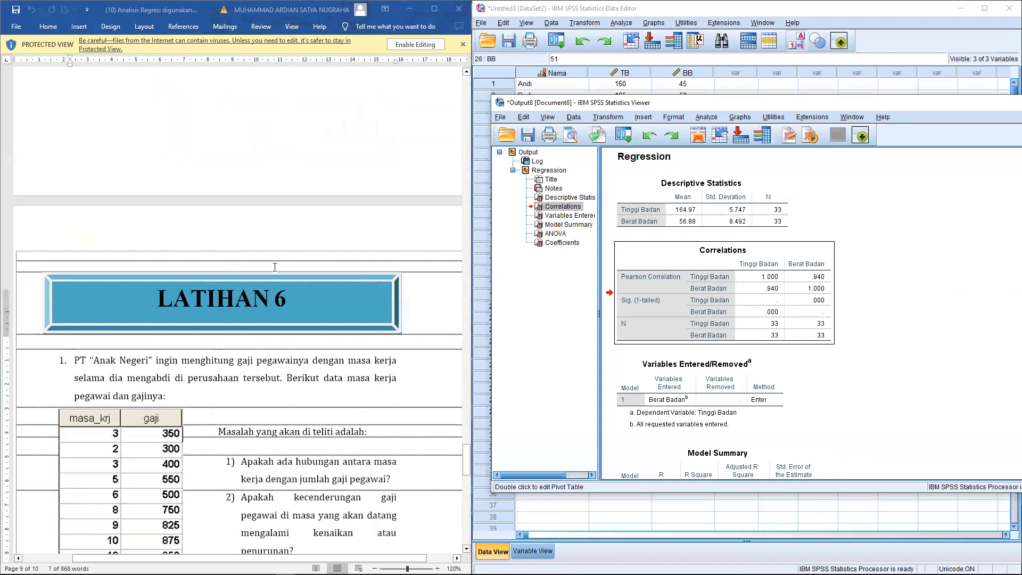
pyautogui.scroll(10, 285, 267)
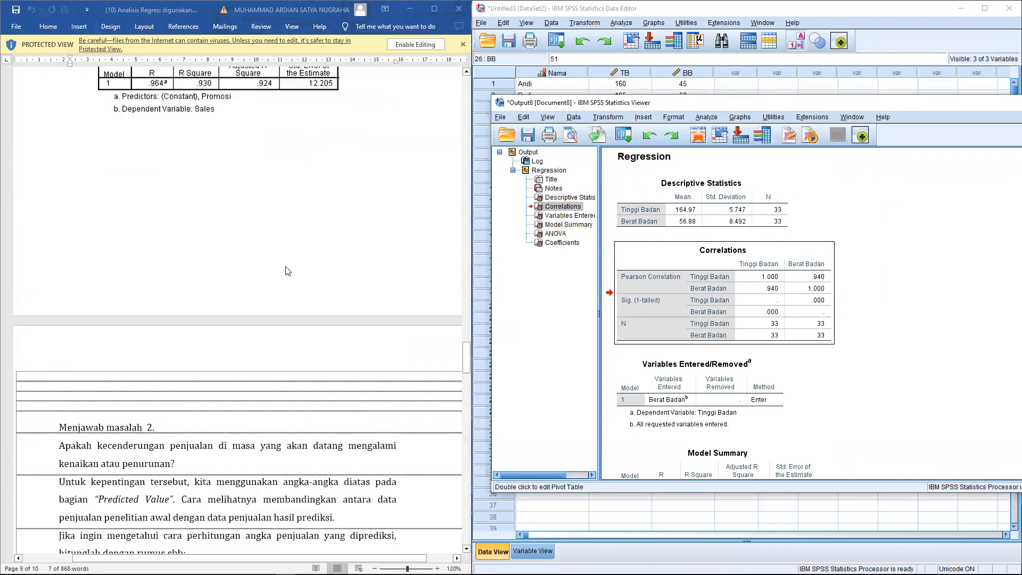
pyautogui.scroll(6, 346, 283)
pyautogui.scroll(-3, 178, 308)
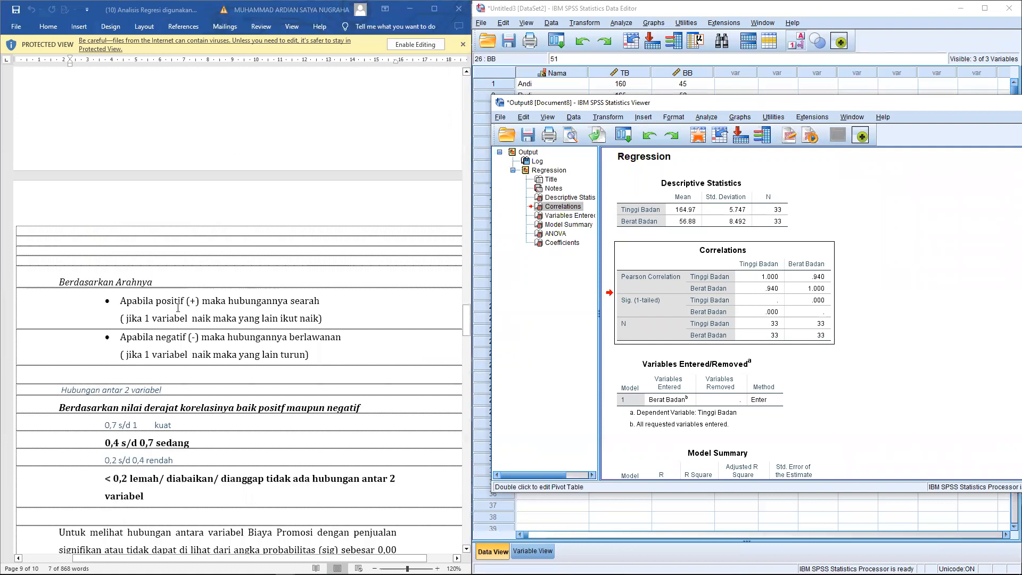
pyautogui.moveTo(124, 304)
pyautogui.mouseDown()
pyautogui.moveTo(286, 301)
pyautogui.moveTo(119, 301)
pyautogui.mouseUp()
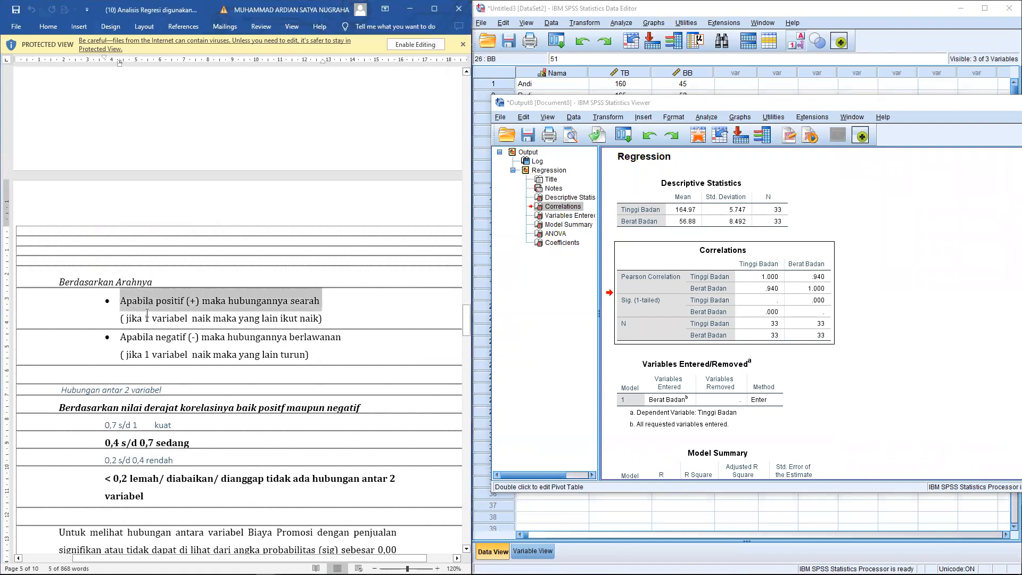
pyautogui.scroll(-1, 123, 360)
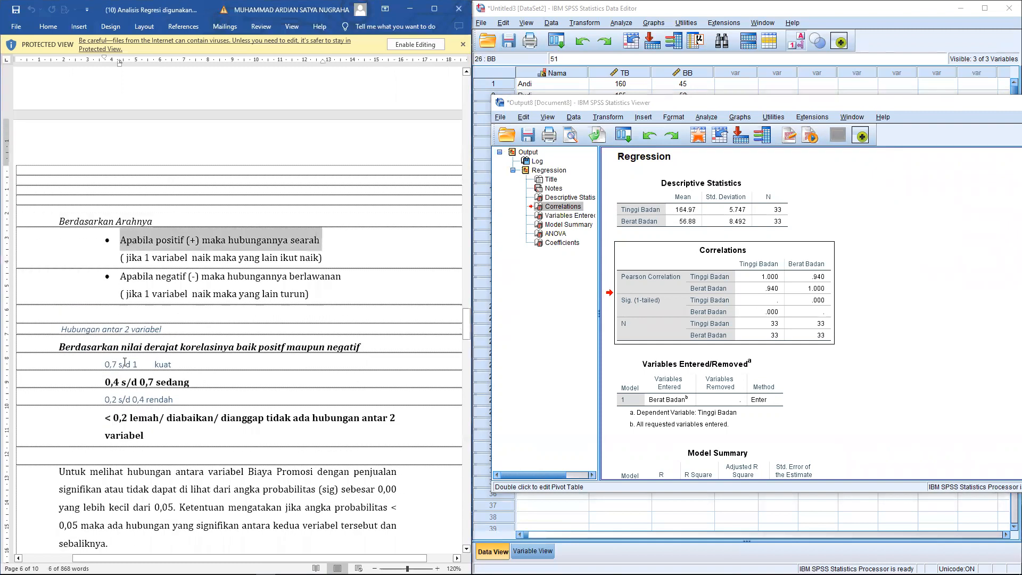
pyautogui.moveTo(105, 366); pyautogui.dragTo(171, 372)
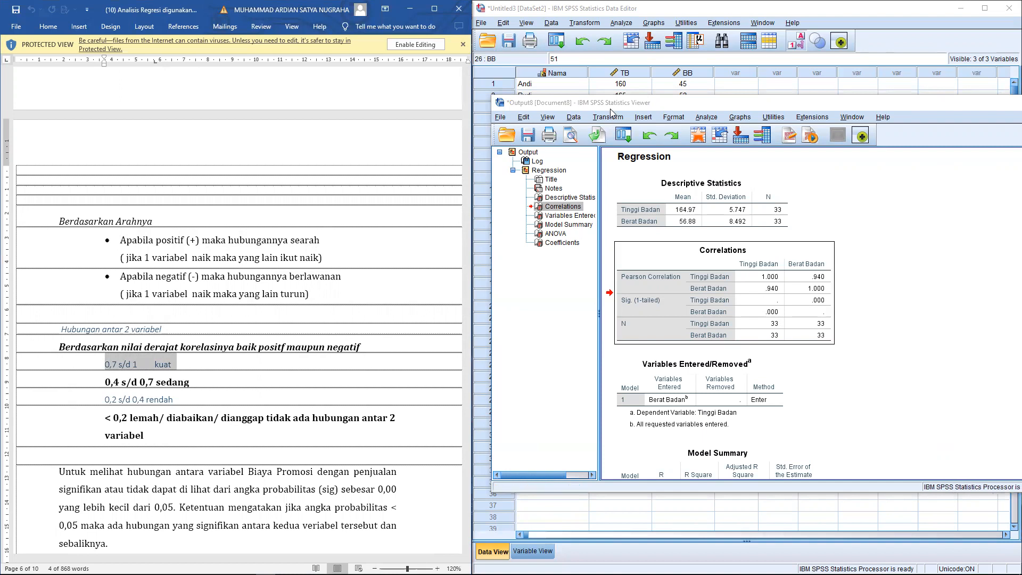
# Return to exercise 2 in the Word document, highlight its height and weight relationship question, and bring the full regression output into view
pyautogui.moveTo(618, 110); pyautogui.dragTo(386, 106)
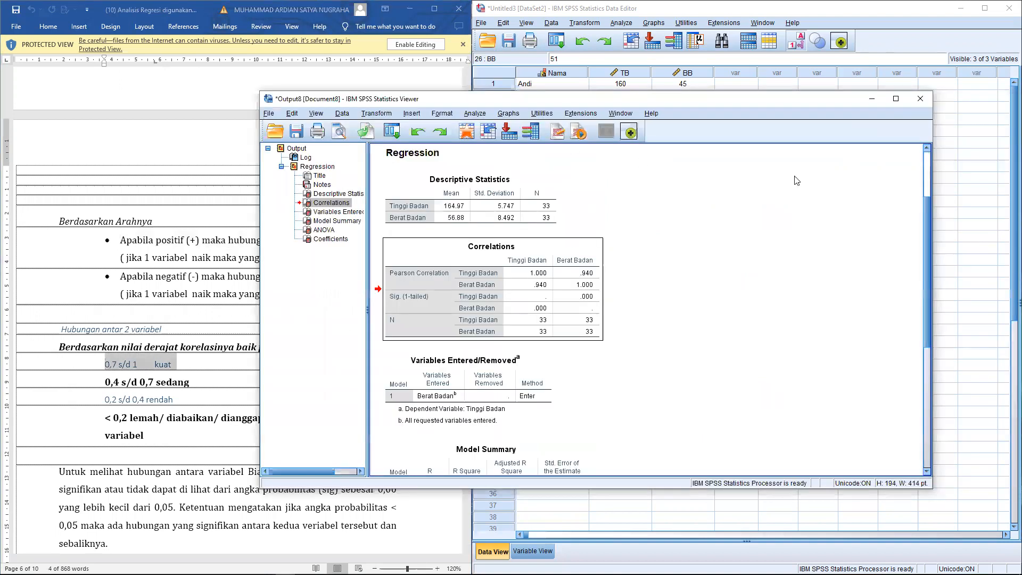
pyautogui.scroll(-10, 212, 325)
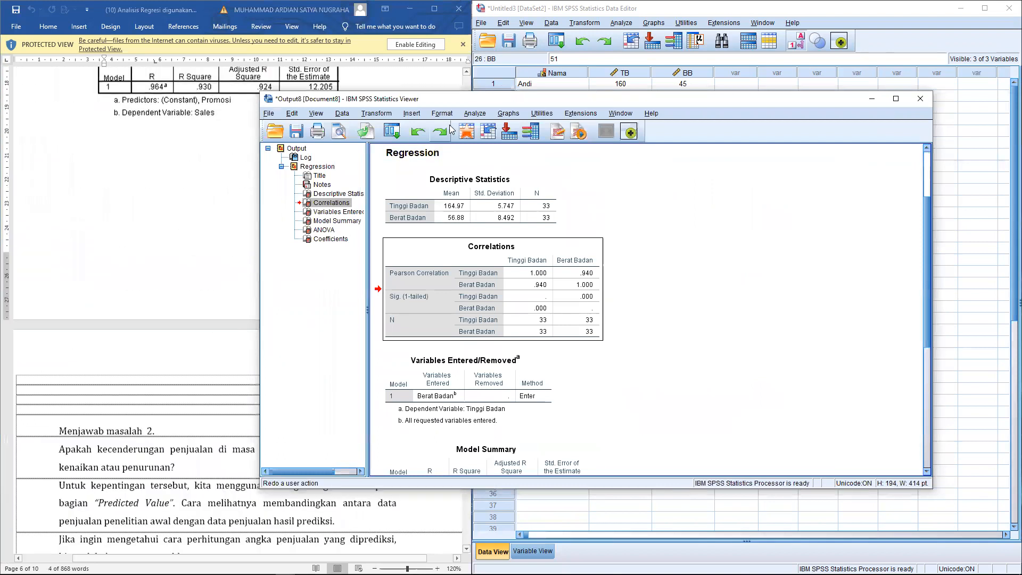
pyautogui.moveTo(496, 99); pyautogui.dragTo(690, 104)
pyautogui.scroll(-20, 361, 268)
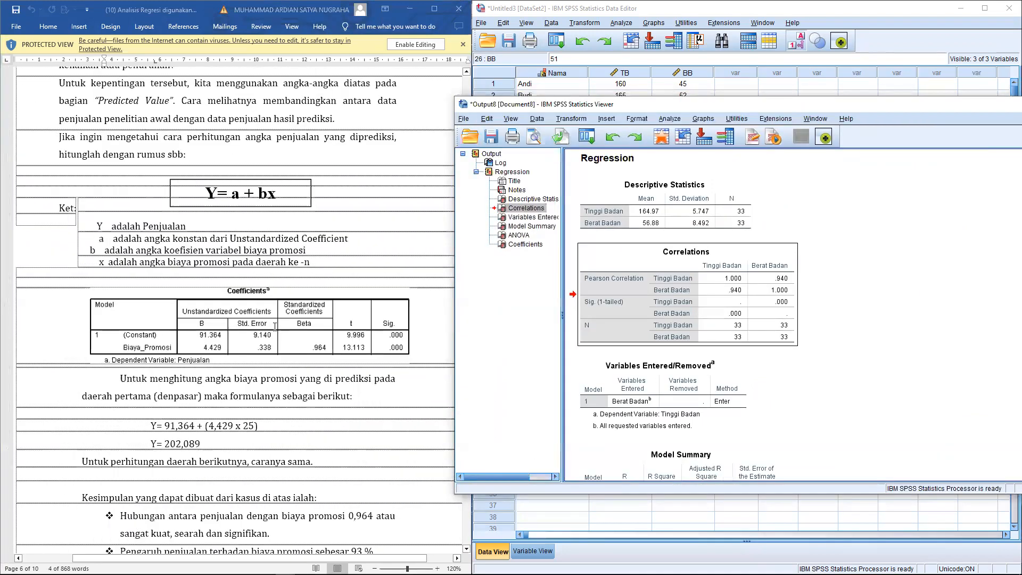
pyautogui.scroll(-5, 279, 324)
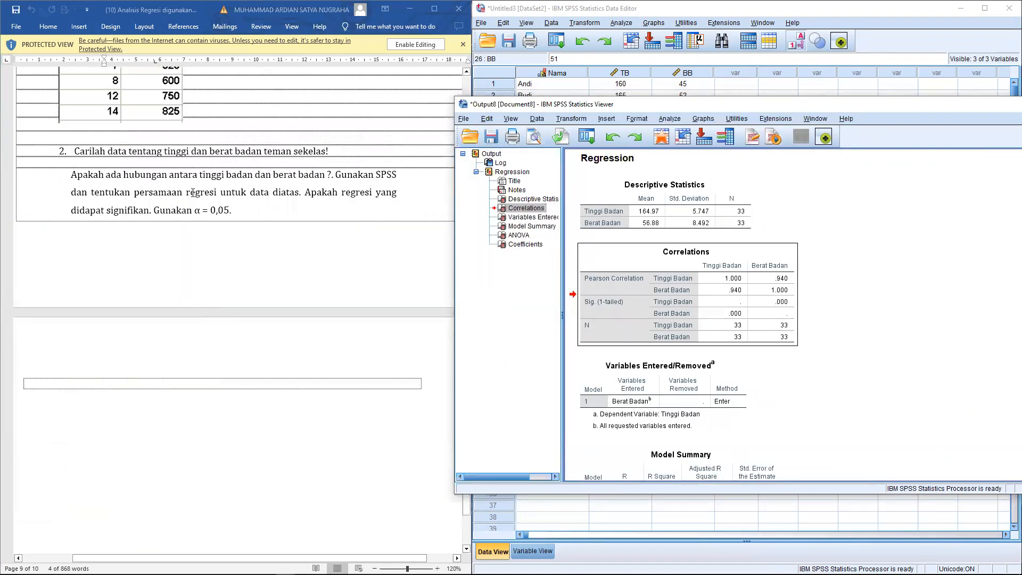
pyautogui.moveTo(107, 176); pyautogui.dragTo(326, 176)
pyautogui.scroll(4, 308, 289)
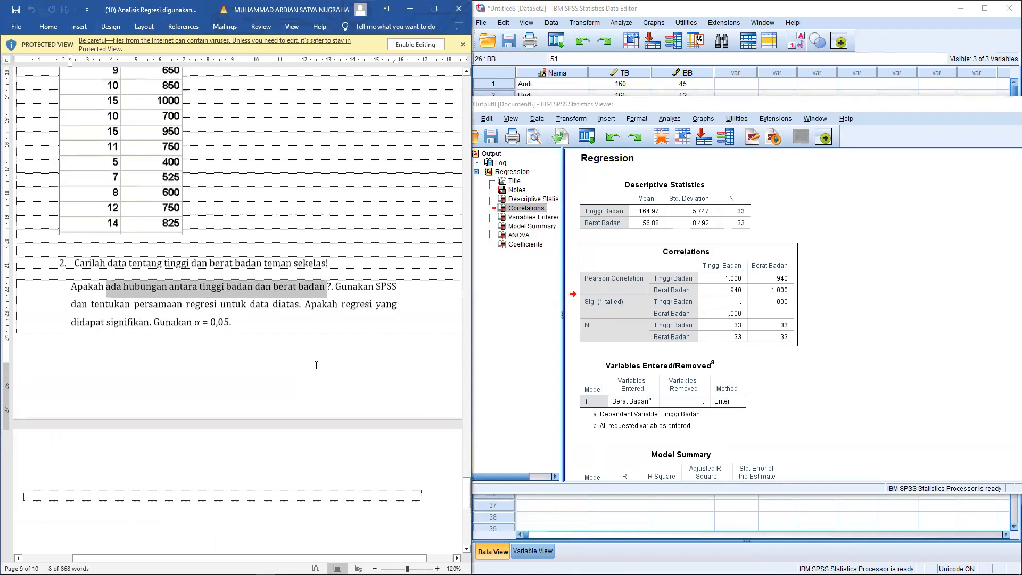
pyautogui.moveTo(833, 107); pyautogui.dragTo(441, 158)
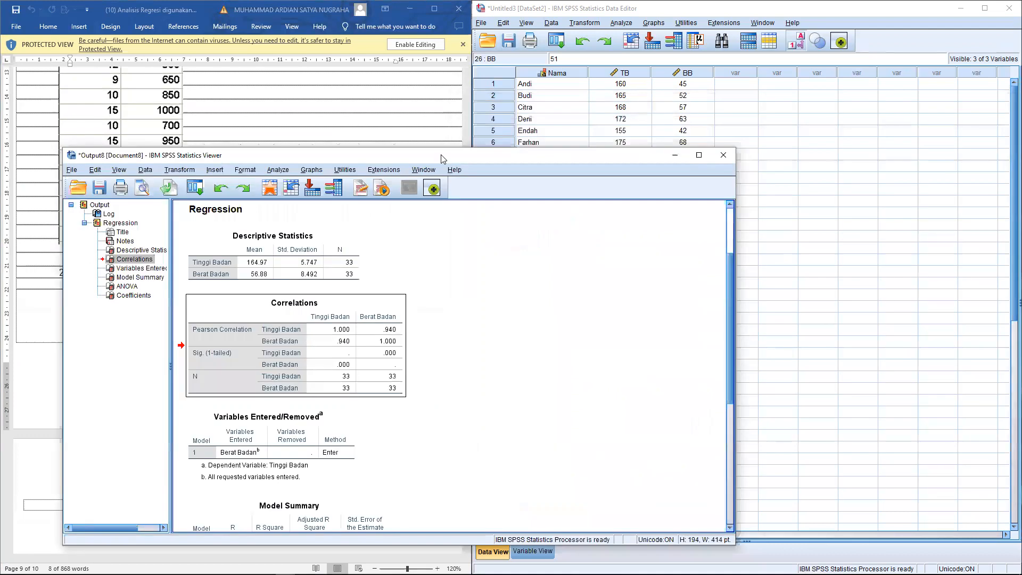